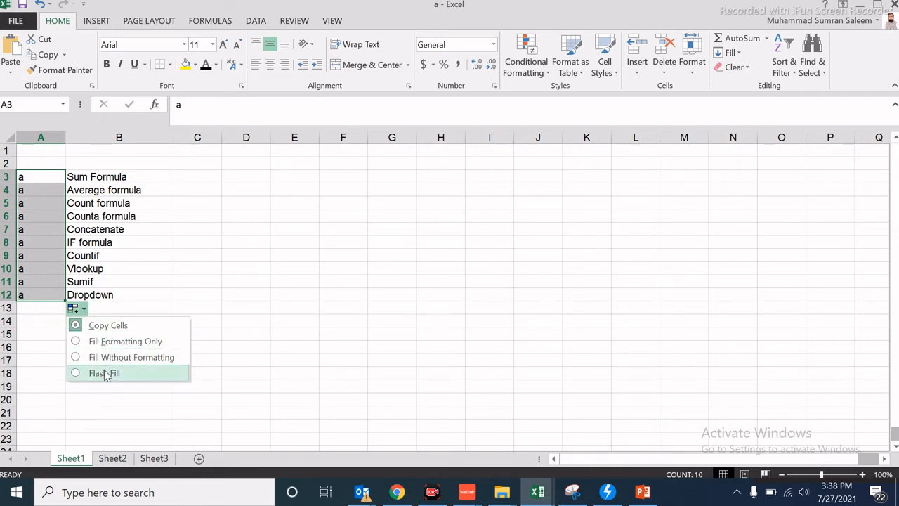
Switch the fill in A3:A12 to Flash Fill and clear the contents of cells A3:A13
click(106, 373)
click(167, 271)
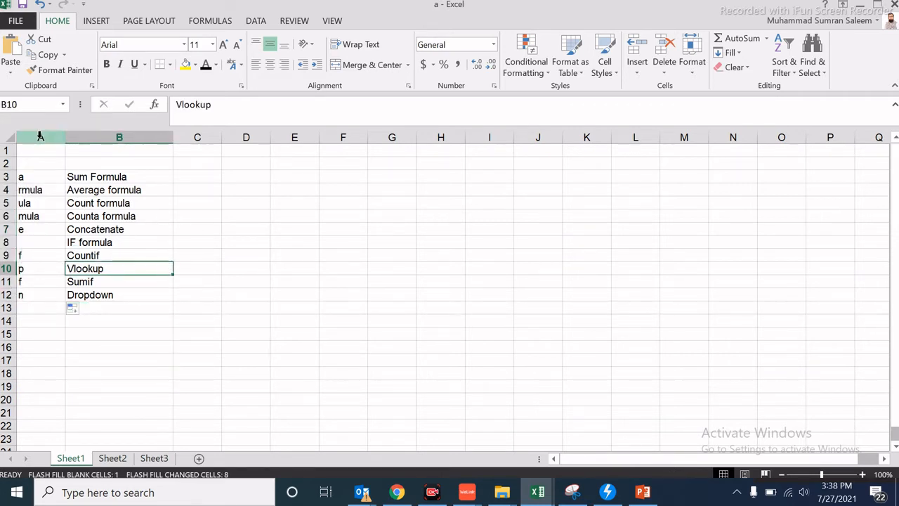
drag(38, 175, 34, 309)
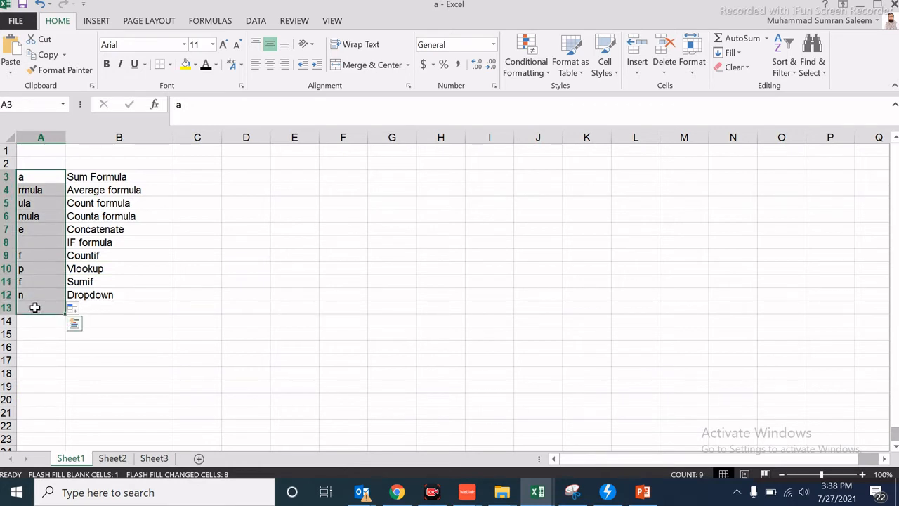
key(Delete)
Go through the list of formula topics in B3:B12, from Sum Formula down to Dropdown
click(130, 203)
click(136, 176)
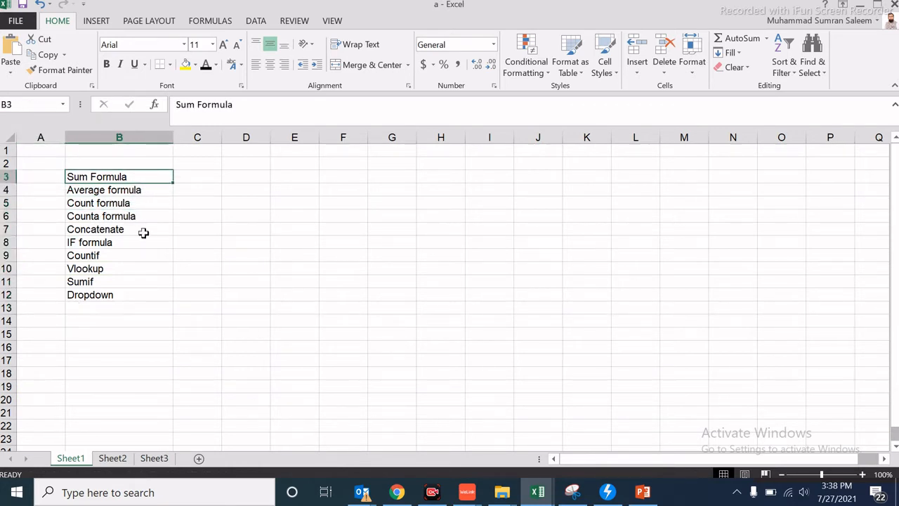
click(153, 214)
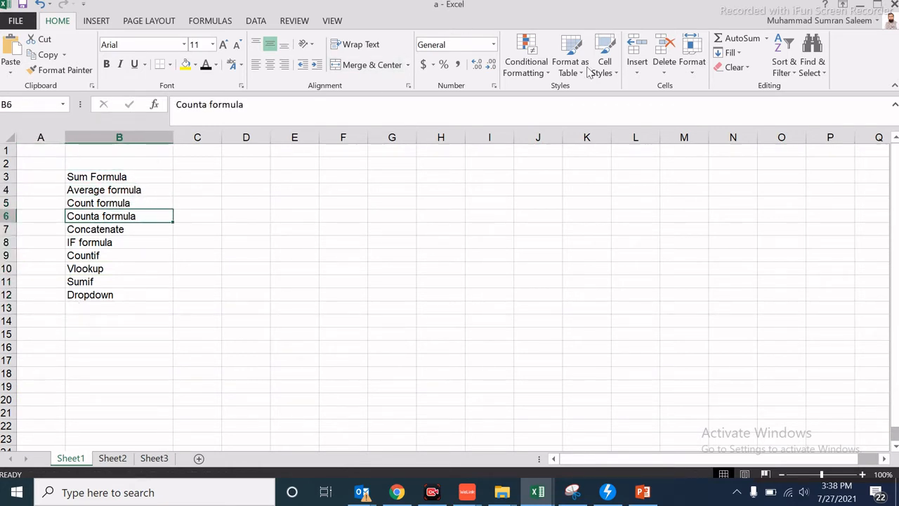
click(218, 268)
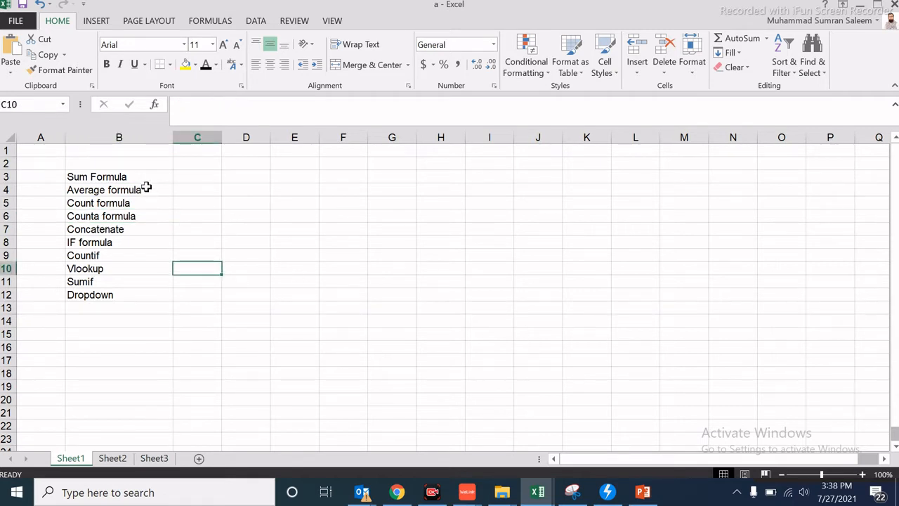
click(146, 182)
click(146, 188)
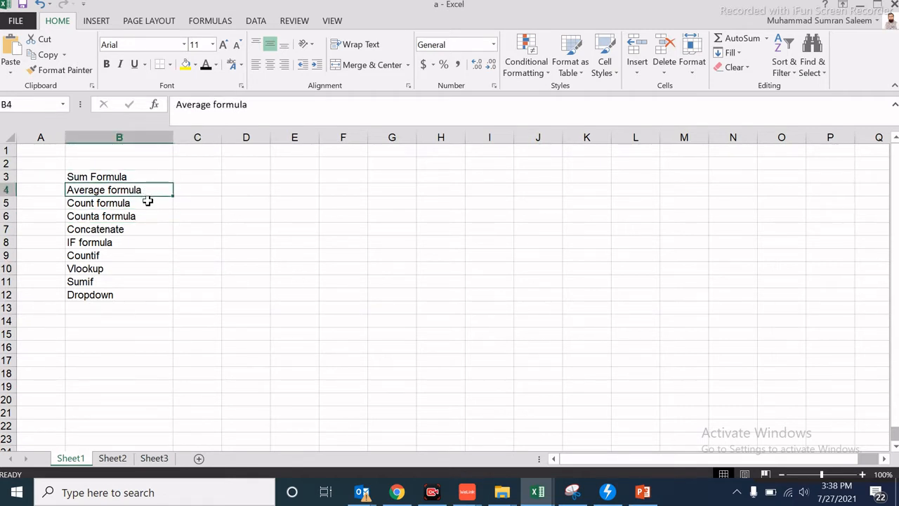
click(148, 203)
click(148, 216)
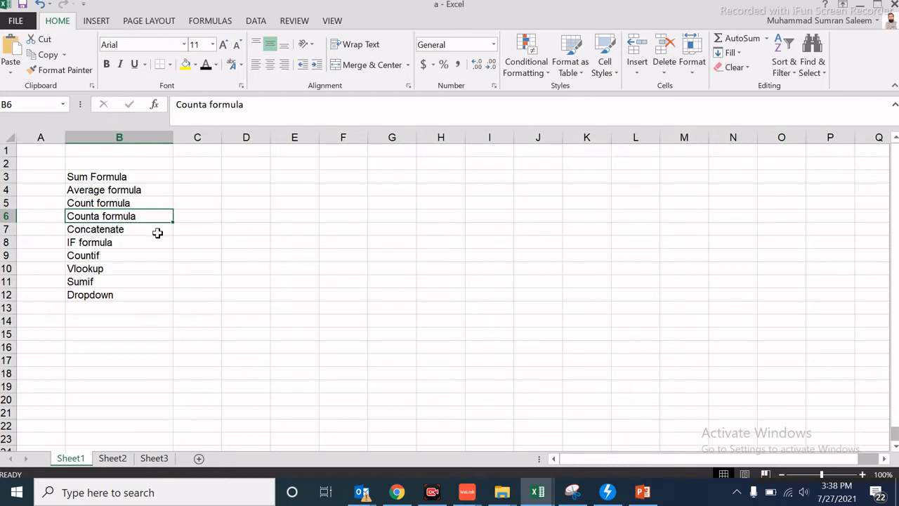
click(158, 232)
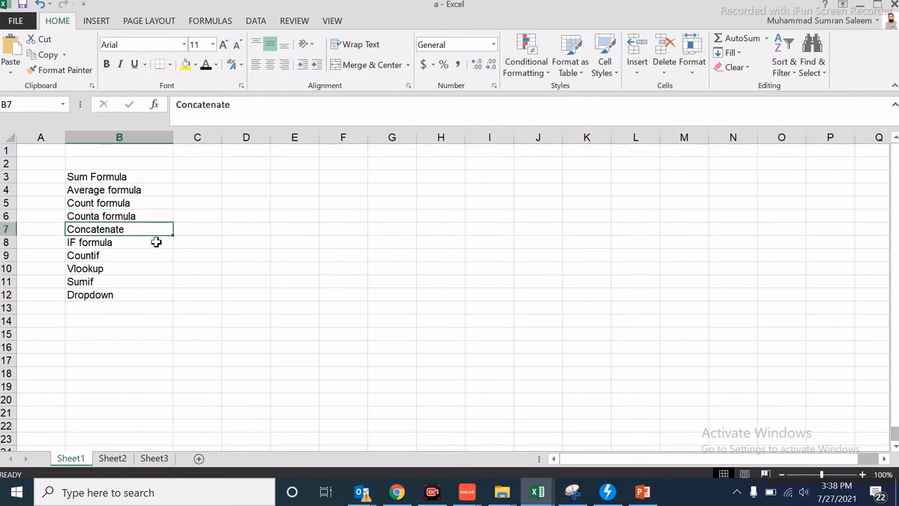
click(156, 243)
click(123, 260)
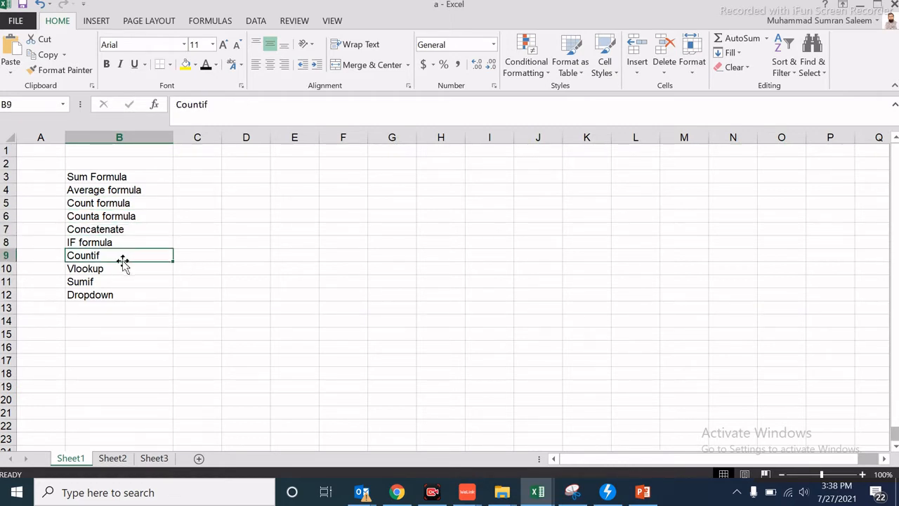
click(121, 271)
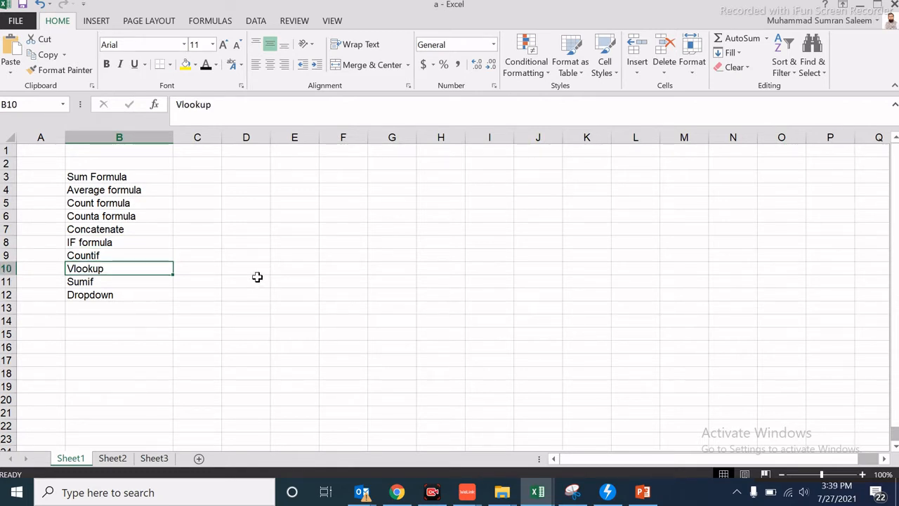
click(107, 297)
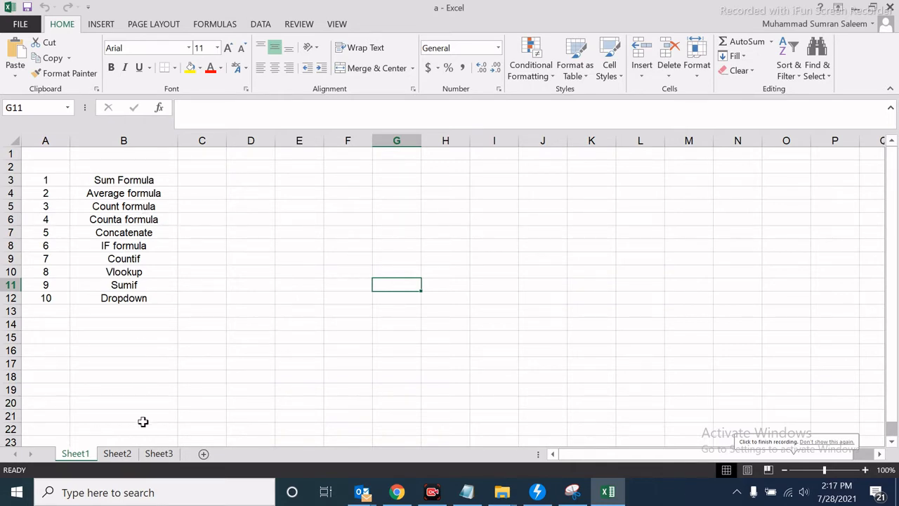
On Sheet2, enter the formula =sum(E2:E18) in cell J5 to add up the Units column
click(117, 454)
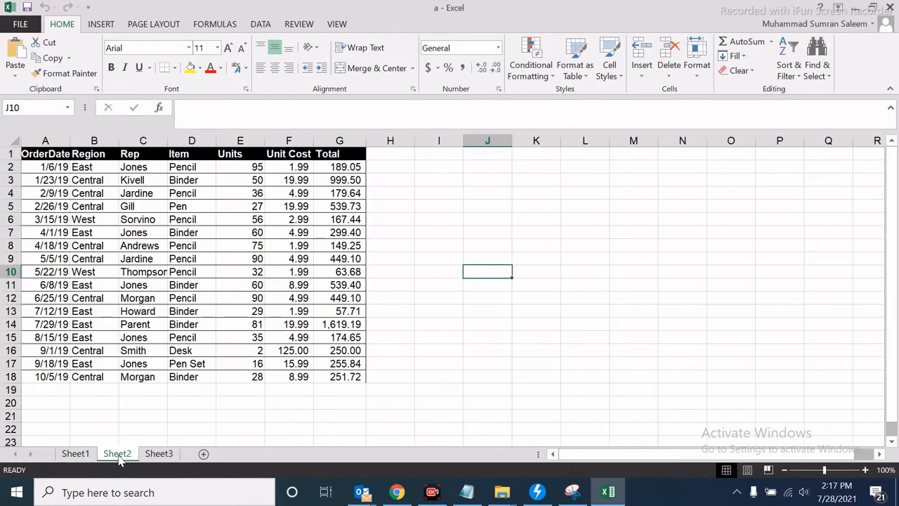
click(76, 454)
click(118, 454)
click(504, 207)
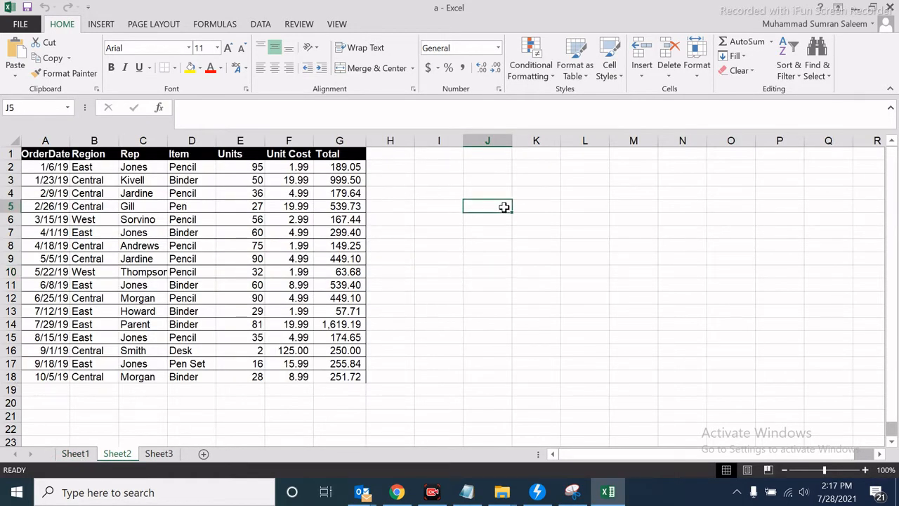
text(=sum)
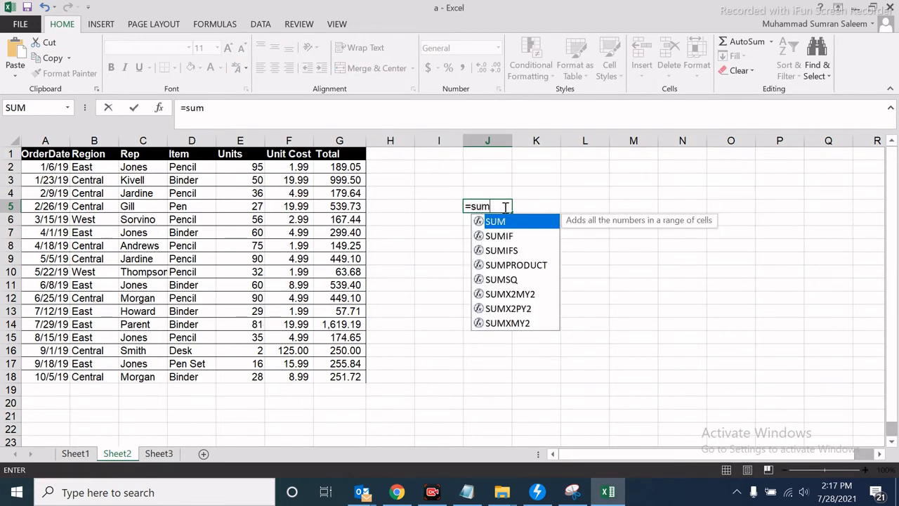
text(()
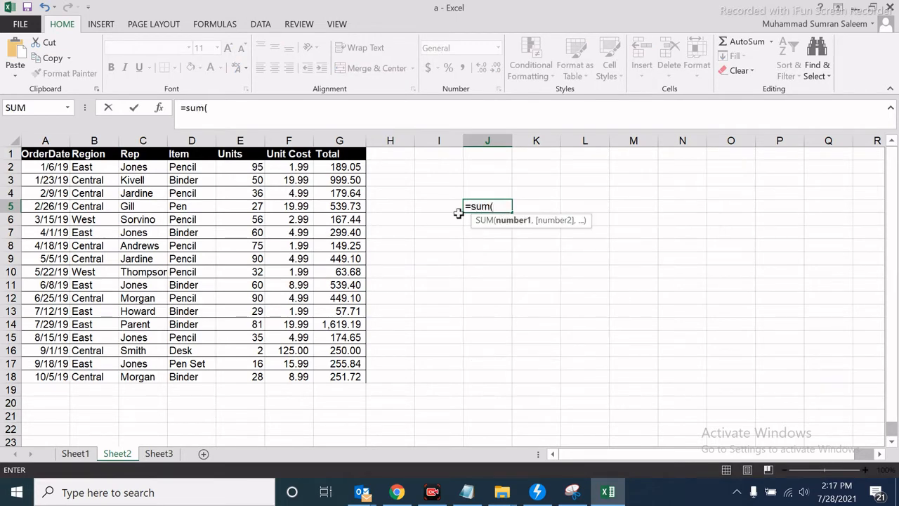
drag(234, 166, 246, 372)
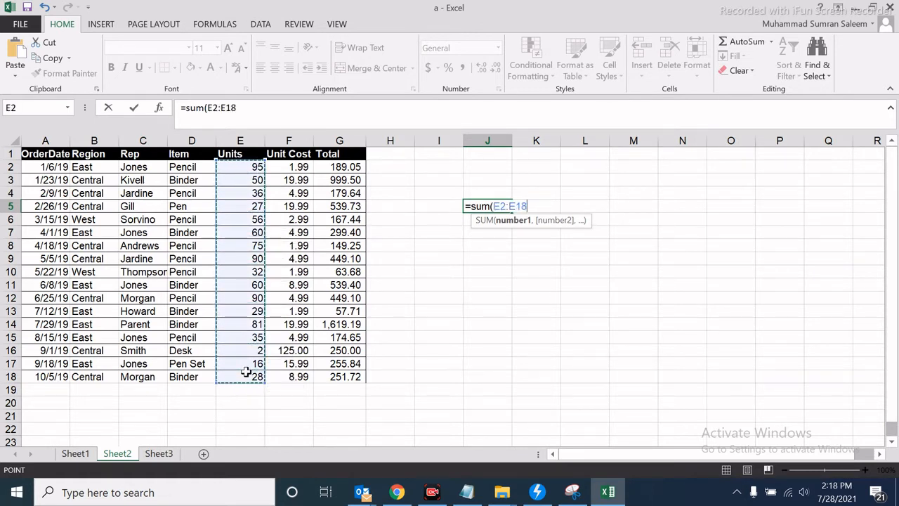
text())
key(Return)
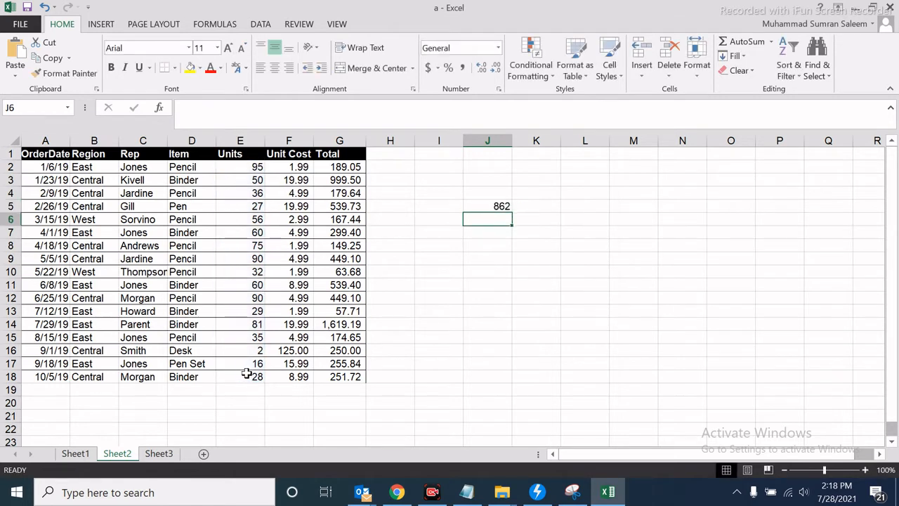
Enter the label "Sum" in cell I5, beside the Units total
click(449, 273)
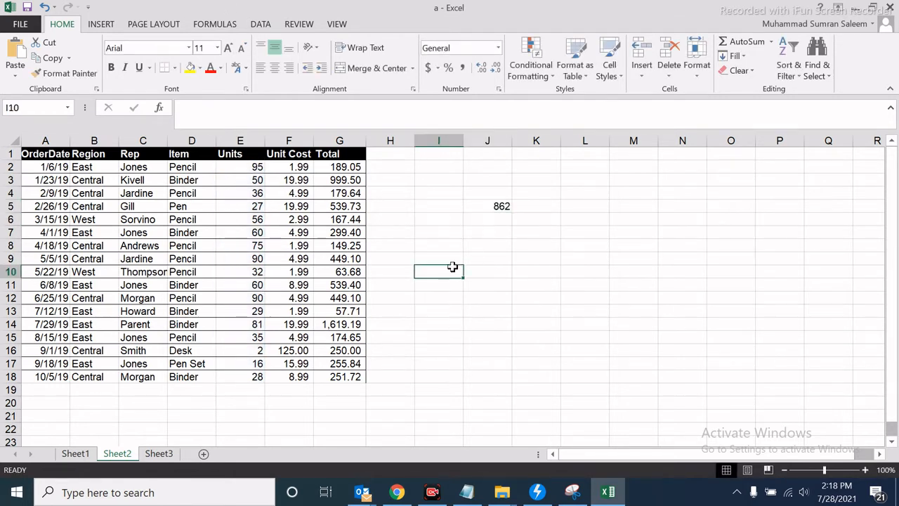
click(454, 205)
text(Sum)
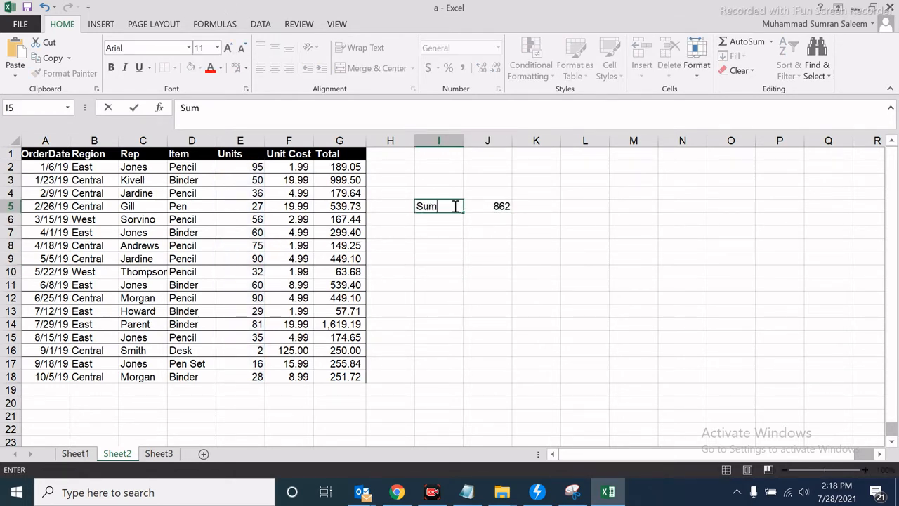
key(Return)
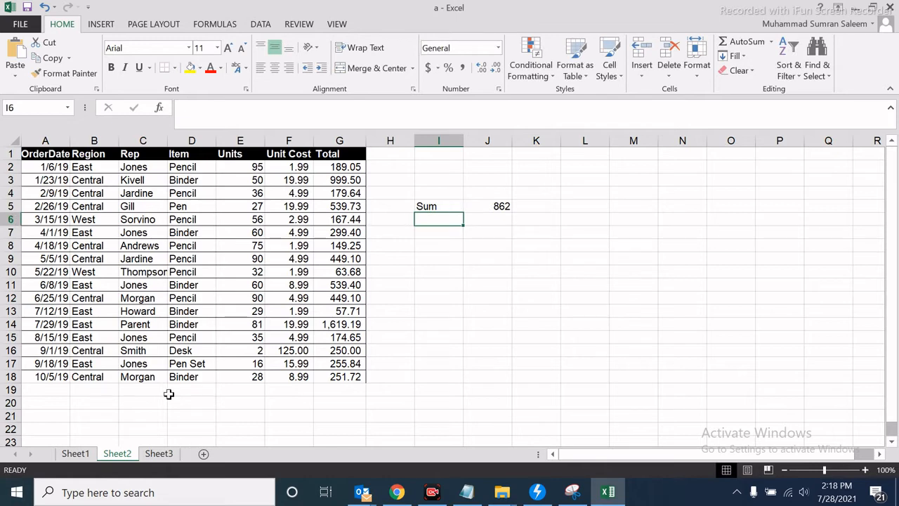
Check the Average formula topic on Sheet1 and enter =average(E2:E18) in cell I6 of Sheet2 to average the Units column
click(90, 454)
click(154, 192)
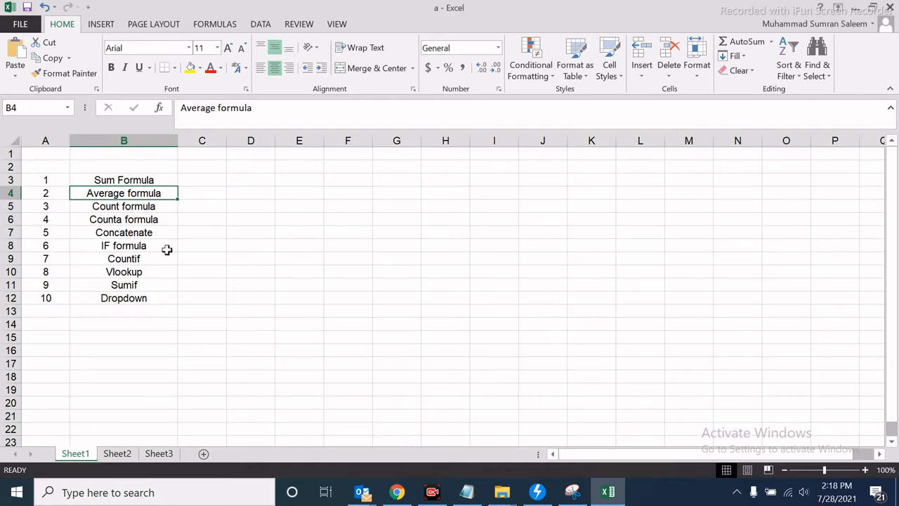
click(119, 453)
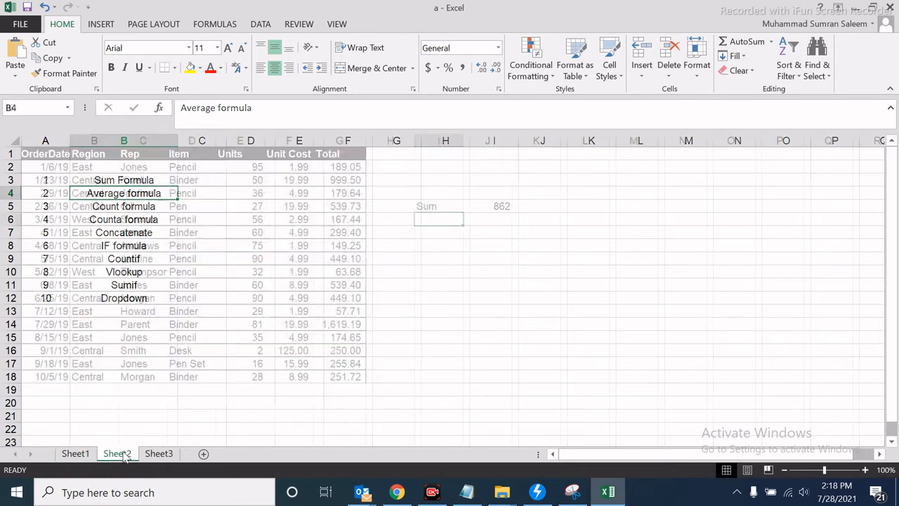
text(=)
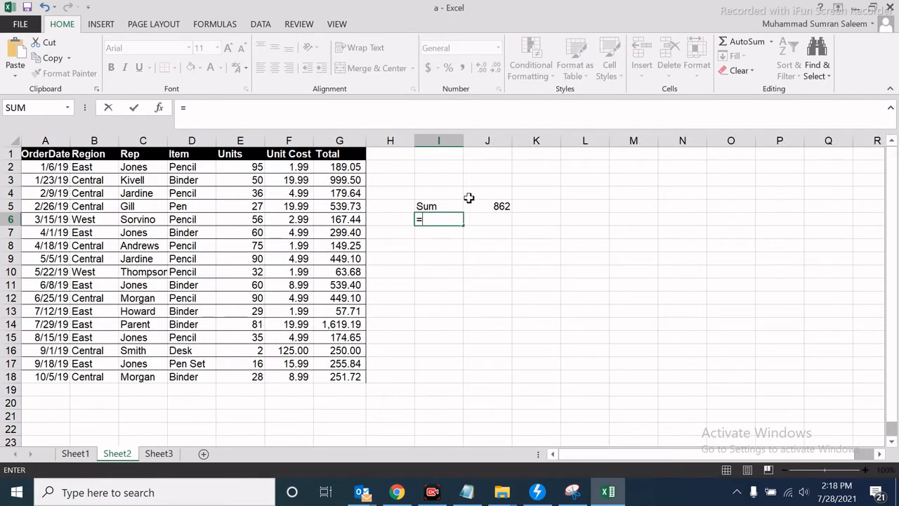
text(an)
key(BackSpace)
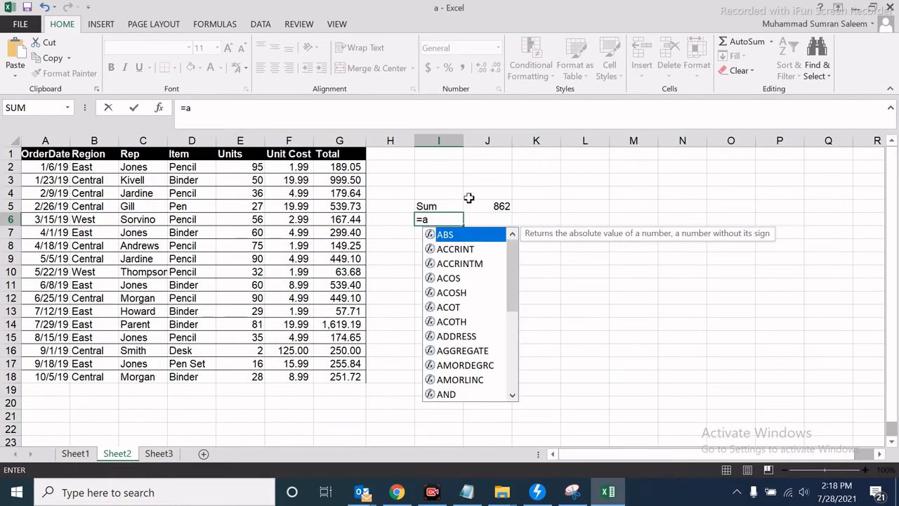
text(vera)
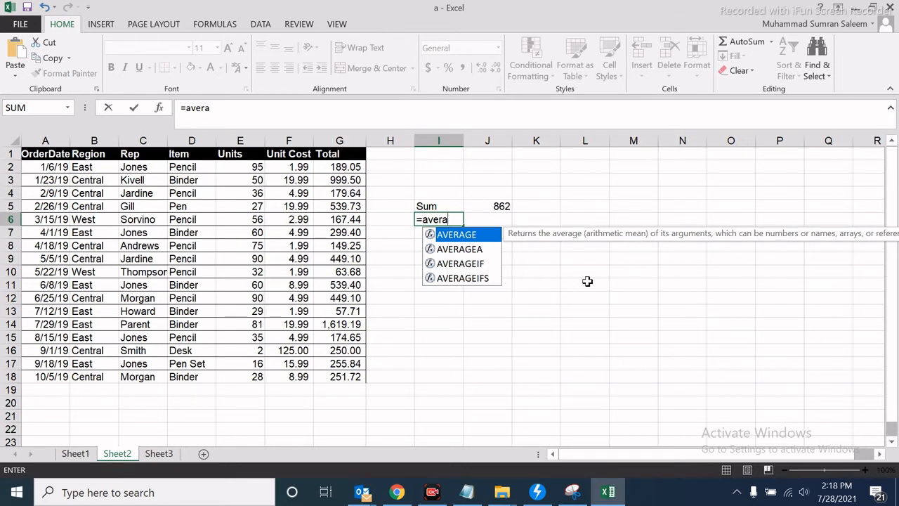
text(ge()
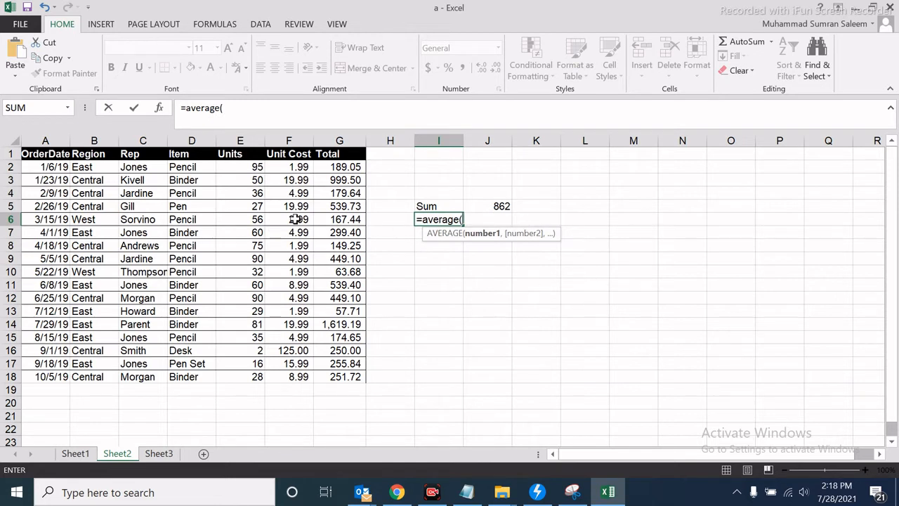
drag(250, 168, 245, 376)
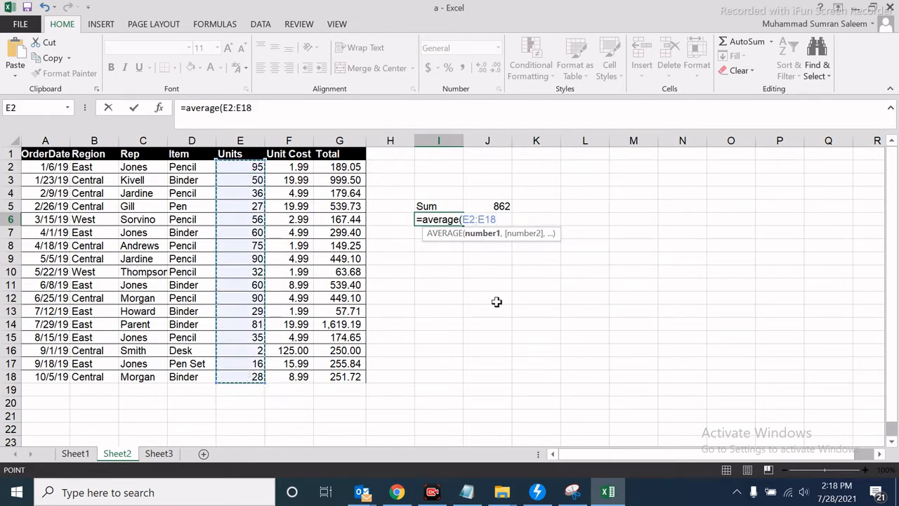
text())
key(Return)
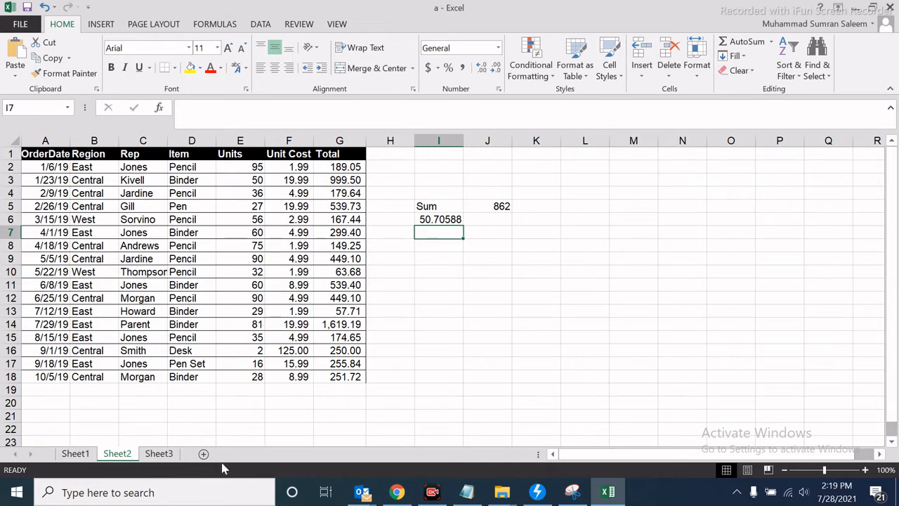
Check the Count formula topic on Sheet1 and enter =count(E2:E18) in cell J9 of Sheet2 to count the Units entries
click(74, 454)
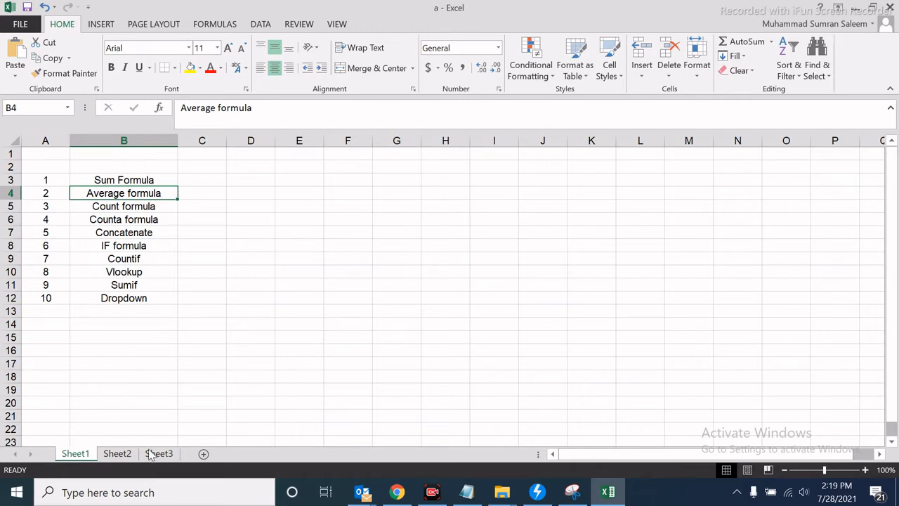
click(124, 453)
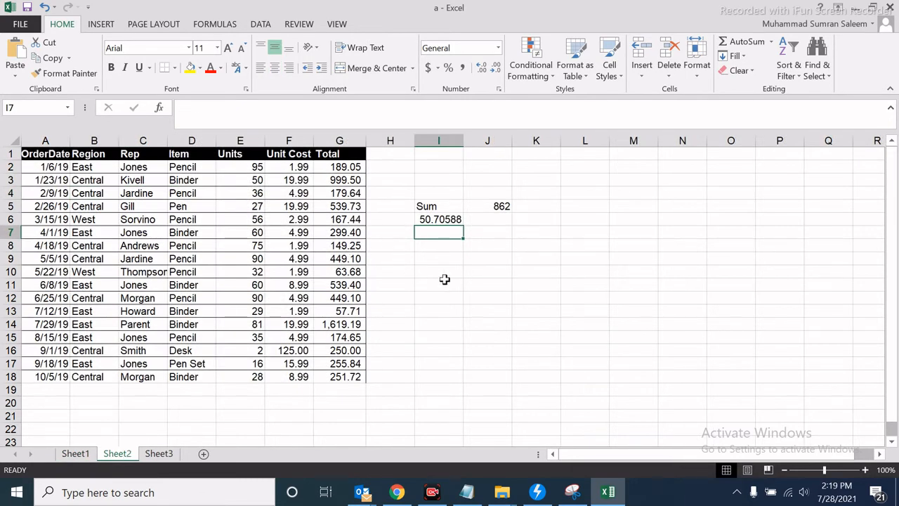
click(490, 258)
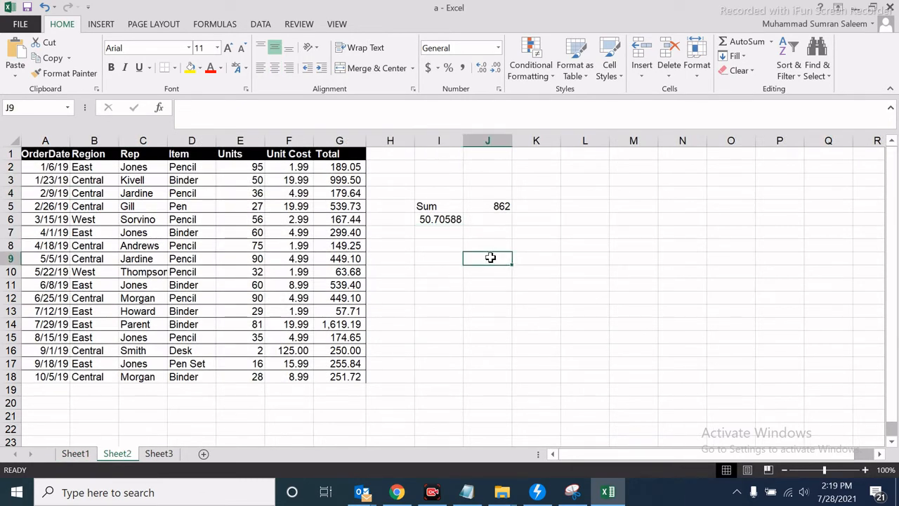
text(=)
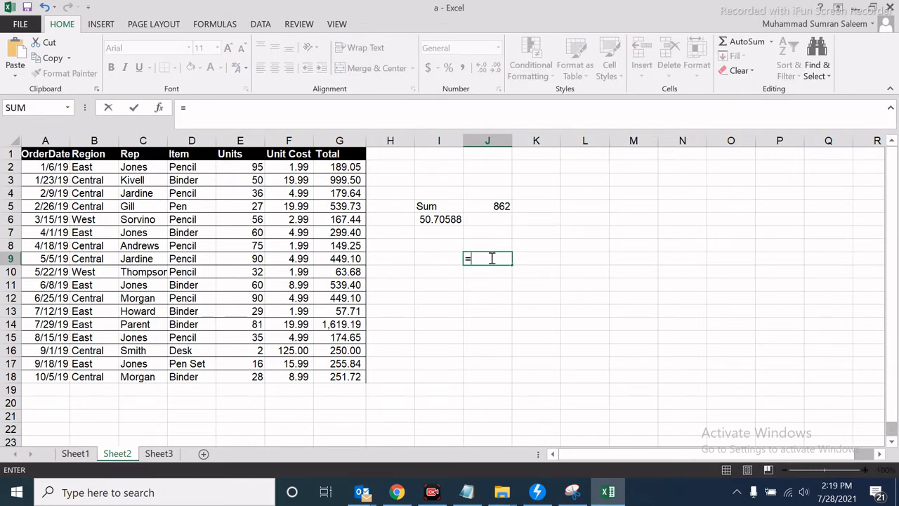
text(c)
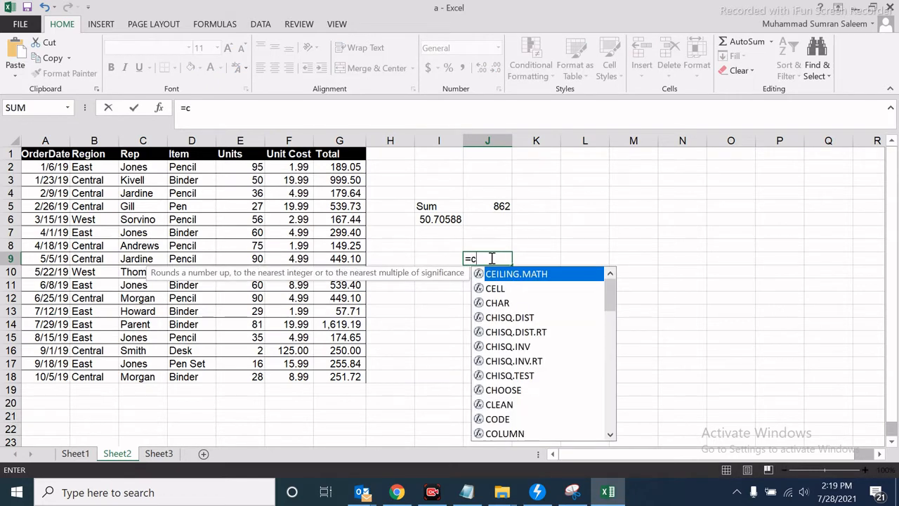
text(ount)
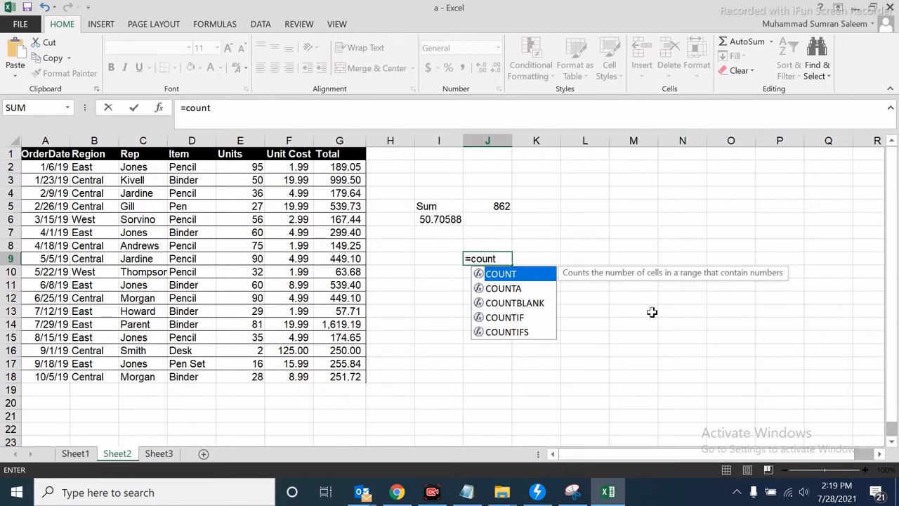
text(()
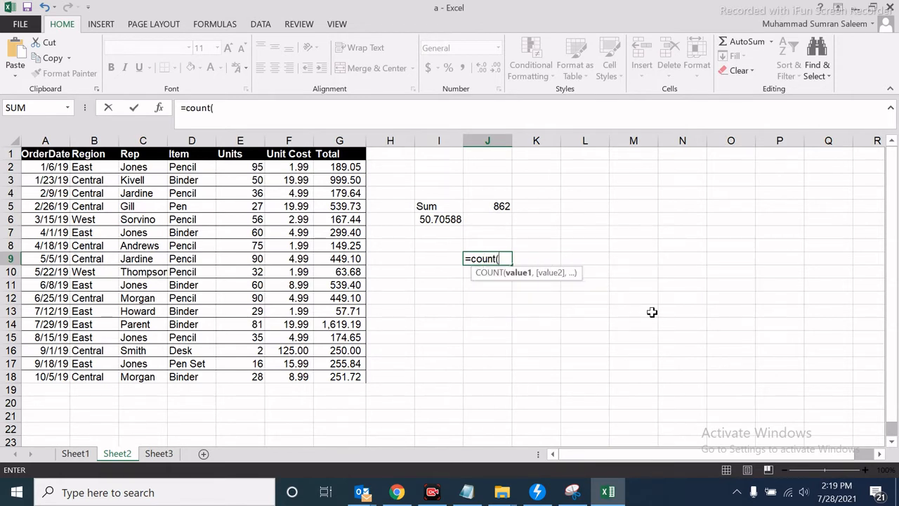
drag(261, 167, 249, 370)
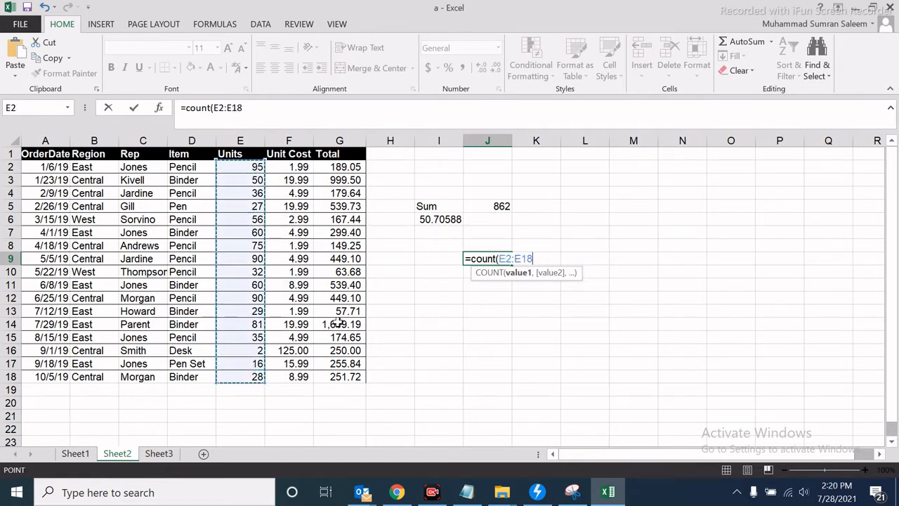
text())
key(Return)
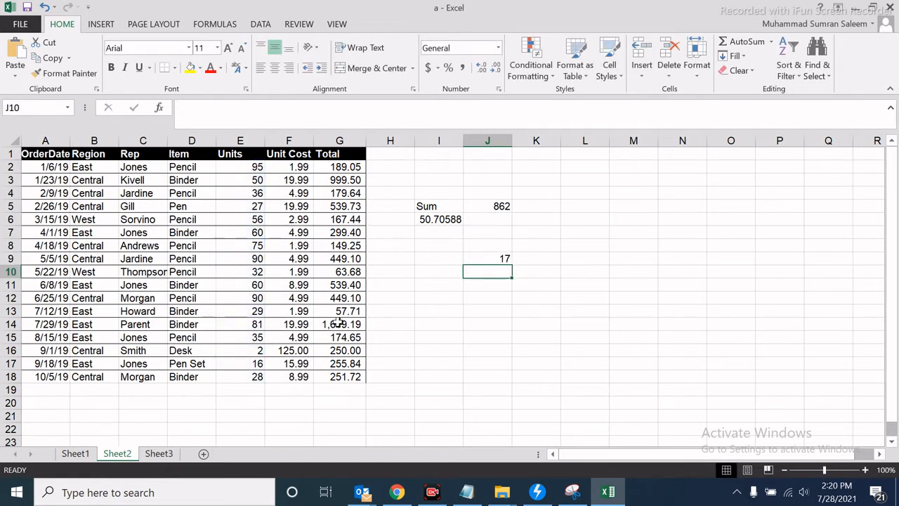
drag(256, 167, 252, 372)
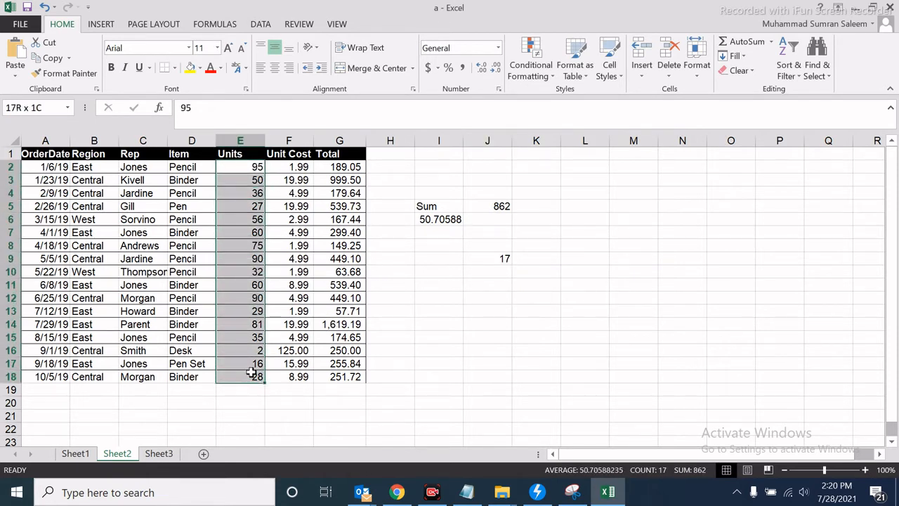
click(493, 296)
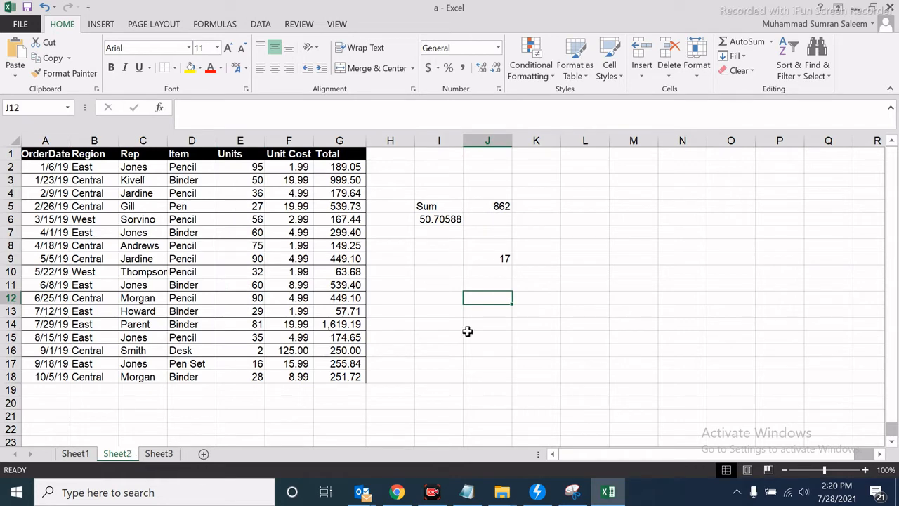
Check the Counta formula topic on Sheet1 and enter =counta(E2:E18) in cell J11 of Sheet2
click(87, 455)
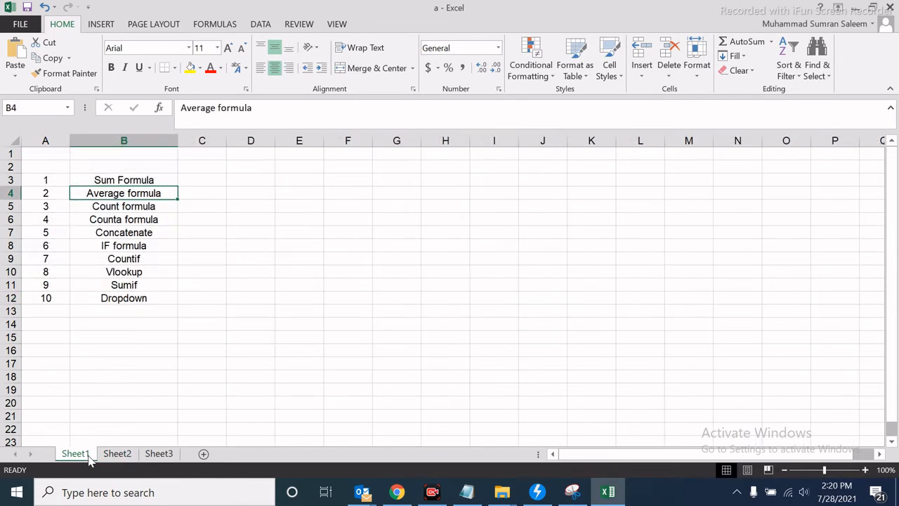
click(119, 454)
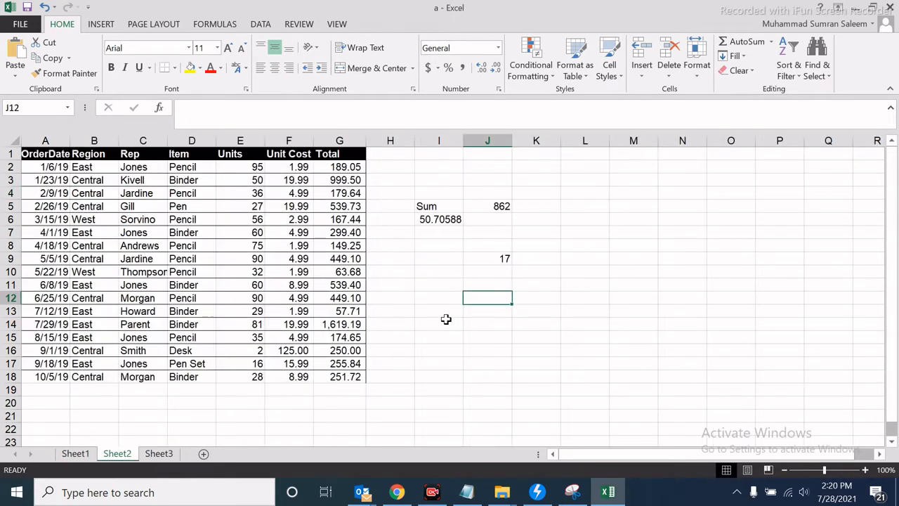
click(491, 283)
text(=)
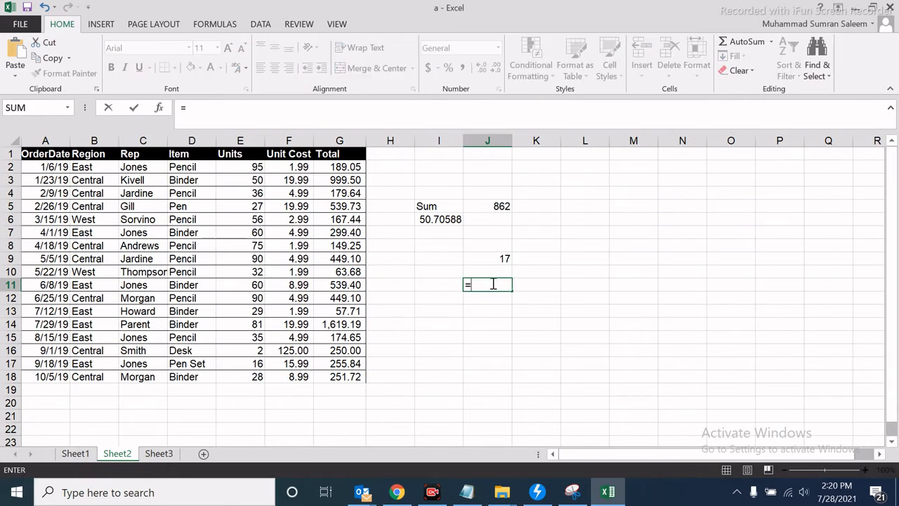
text(counta)
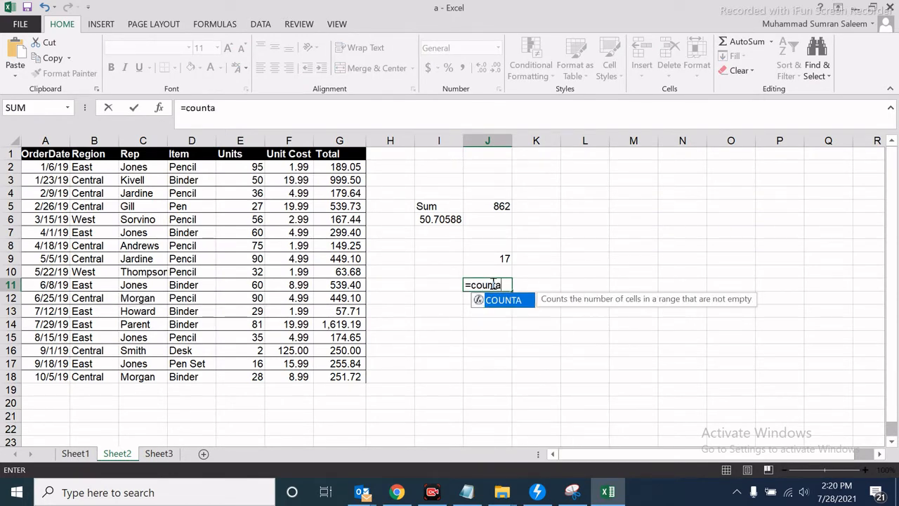
text(()
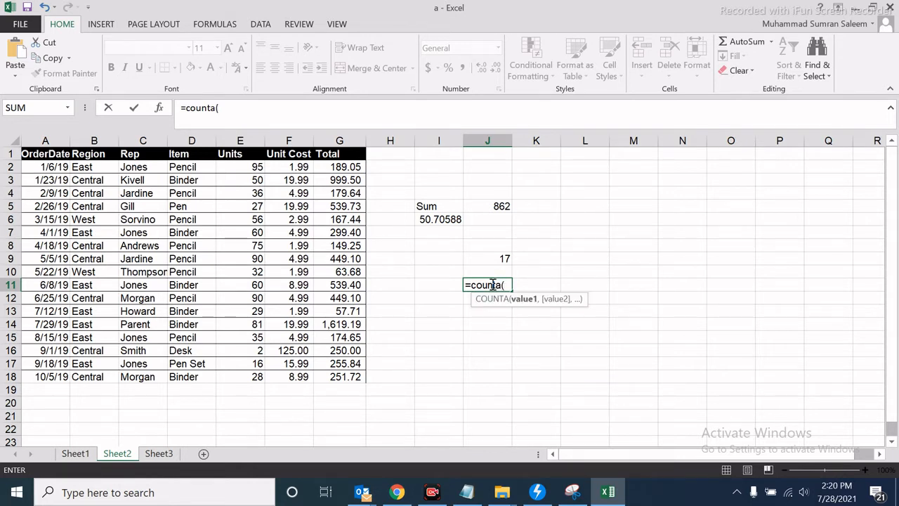
drag(259, 167, 250, 372)
text())
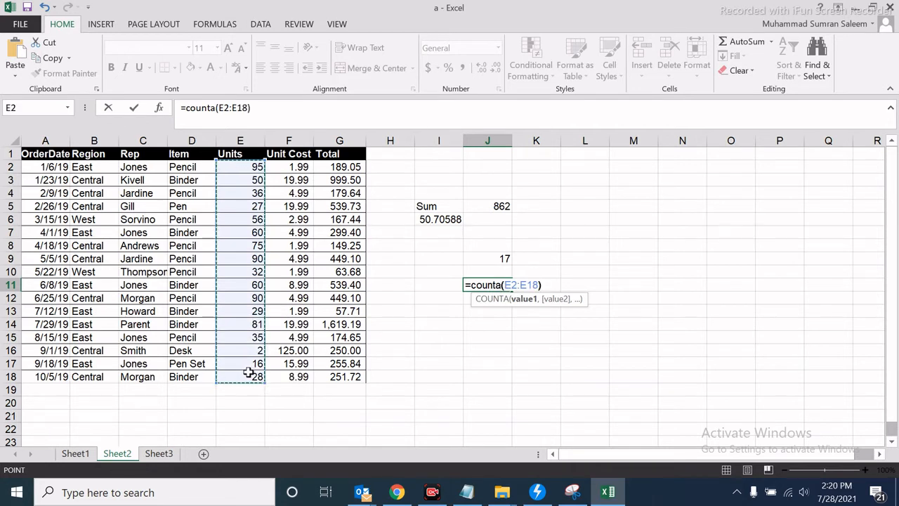
key(Return)
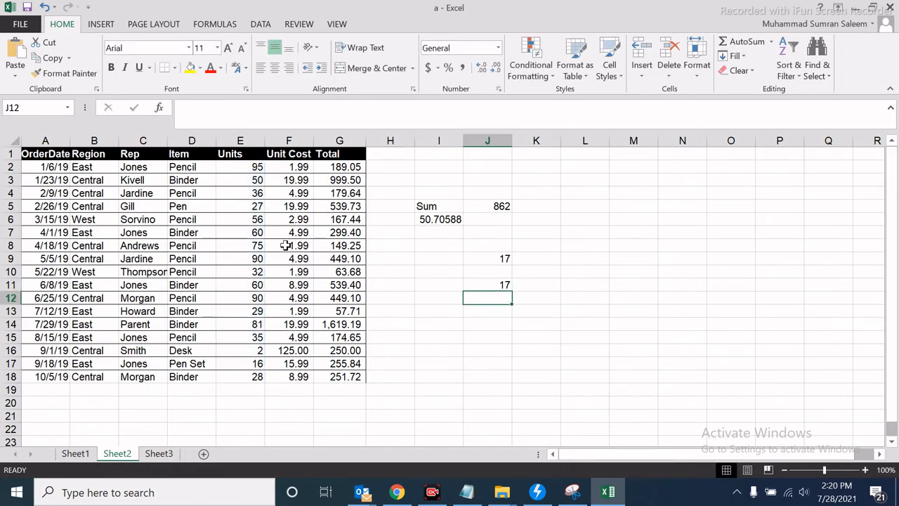
Clear the Units values in cells E10 and E7 to test how the count formulas treat blank cells
click(243, 275)
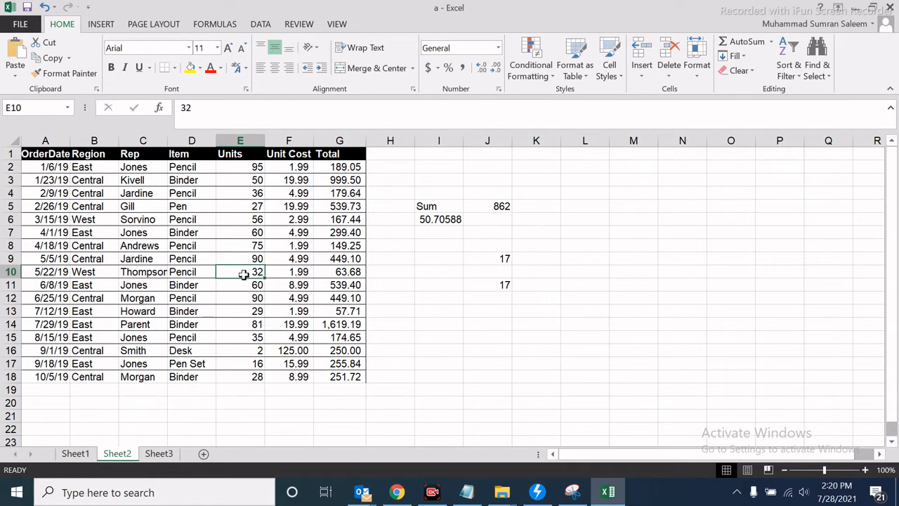
key(Delete)
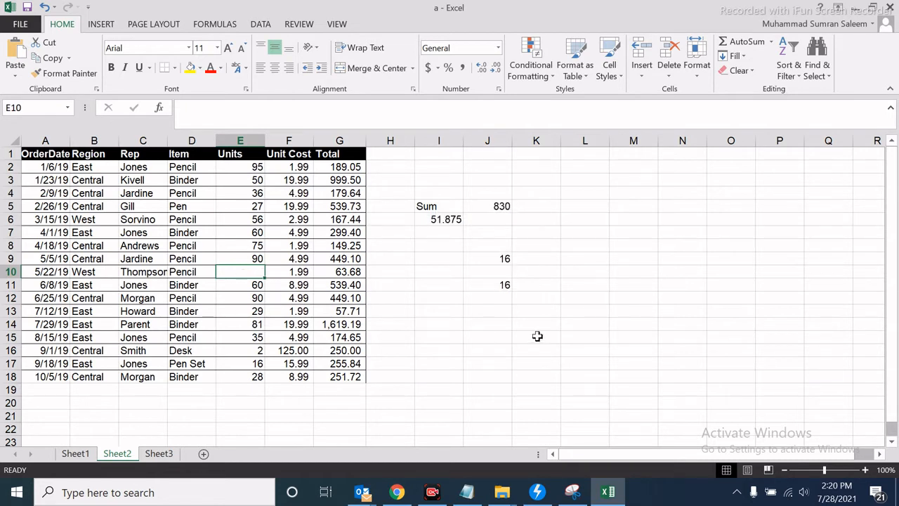
click(491, 315)
click(491, 284)
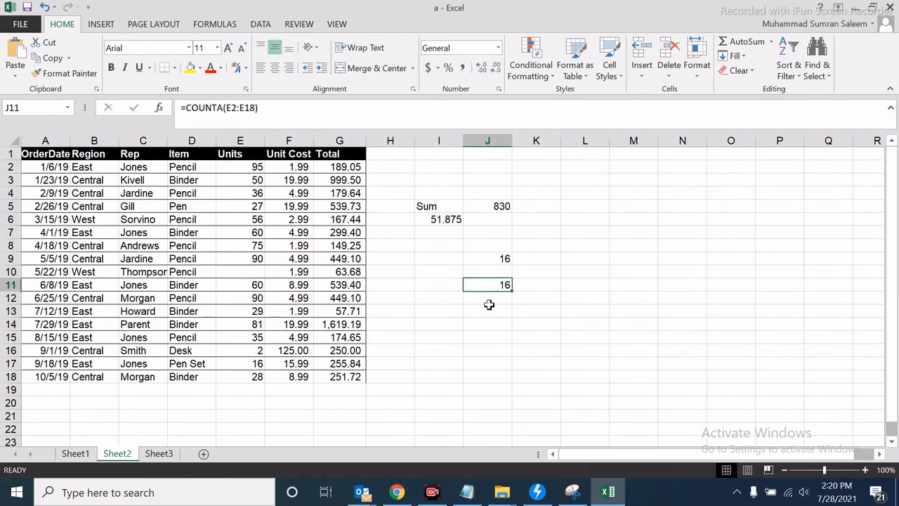
click(261, 233)
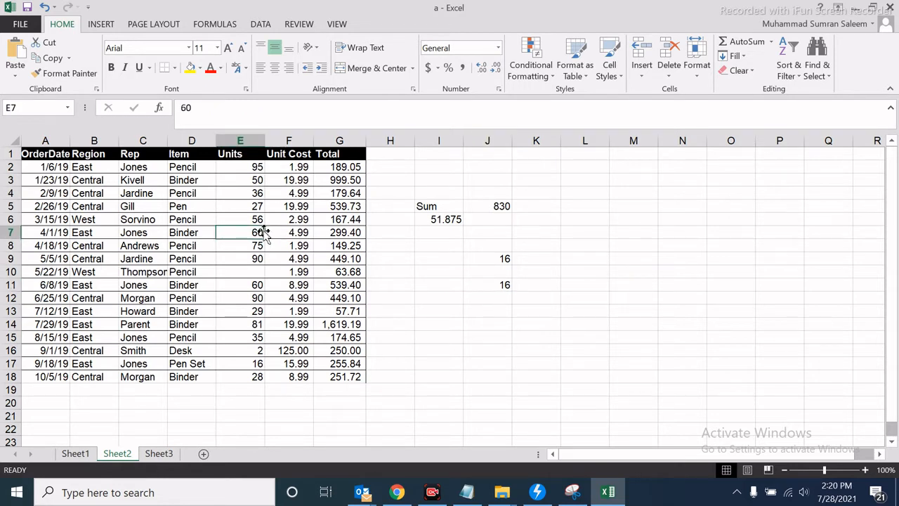
key(Delete)
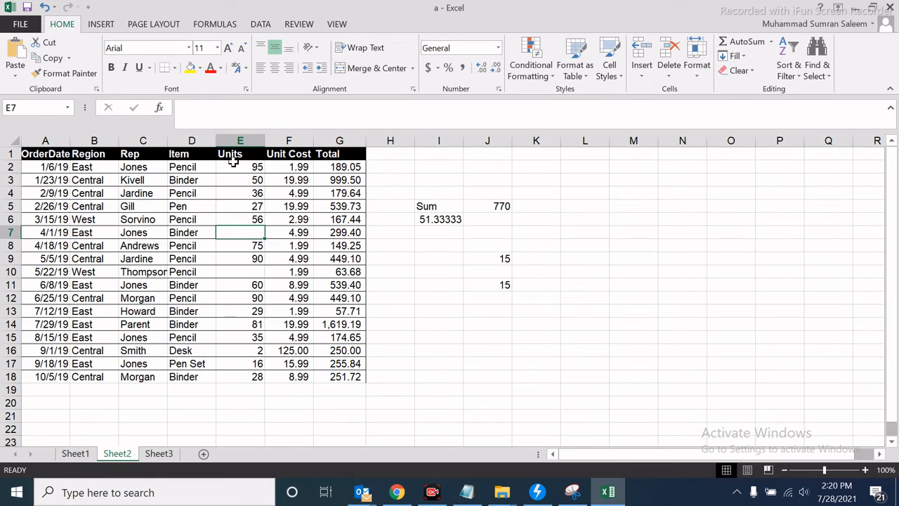
Enter the formula =counta(E2:E18) in cell J15 to count the non-empty Units cells again
click(486, 336)
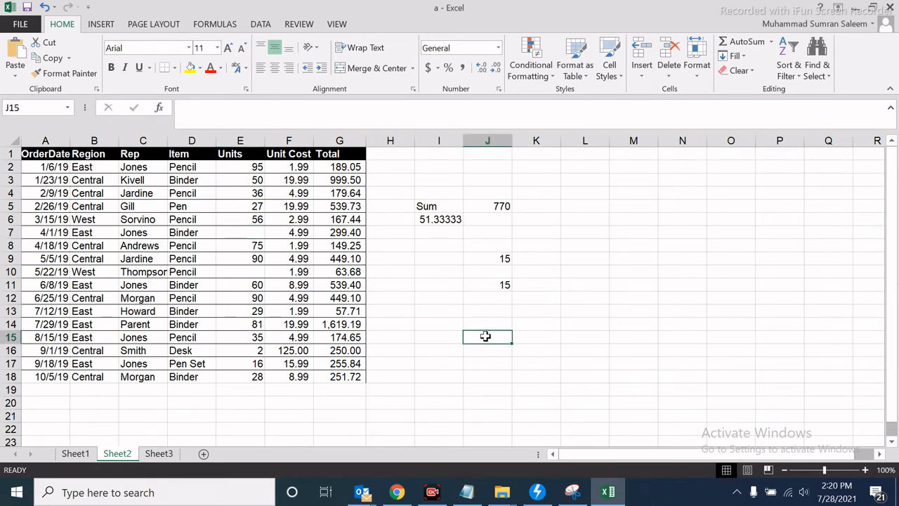
text(+)
key(Escape)
text(=)
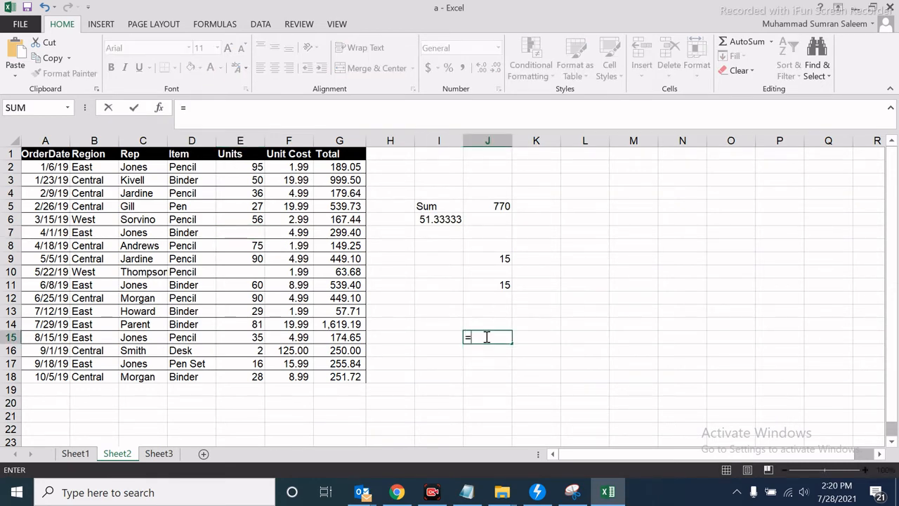
text(count)
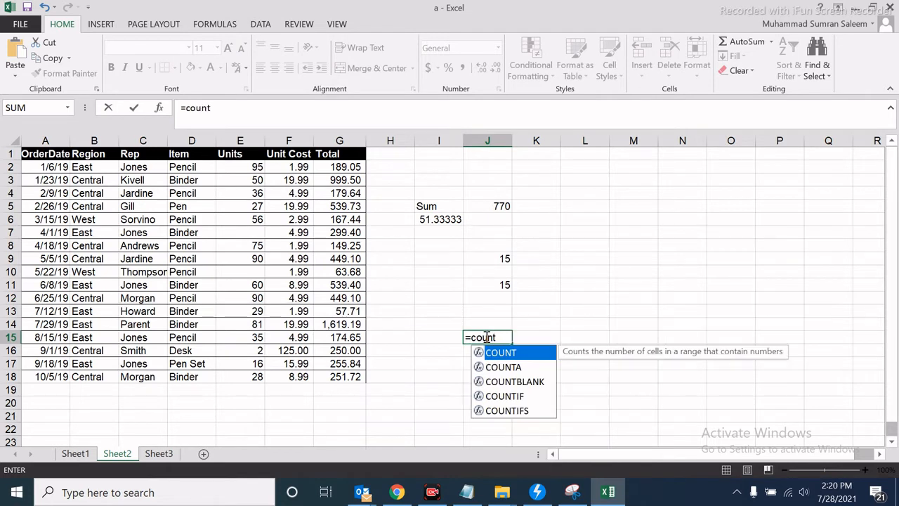
text(a()
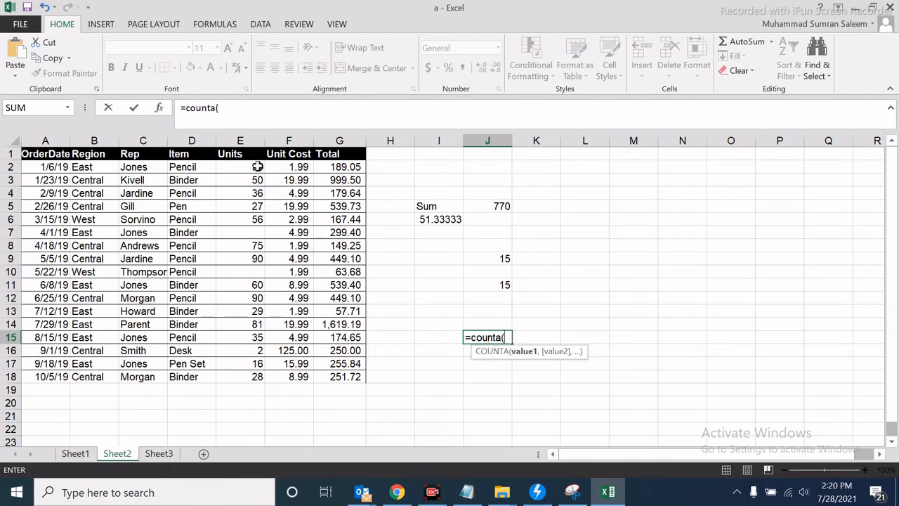
drag(257, 168, 257, 376)
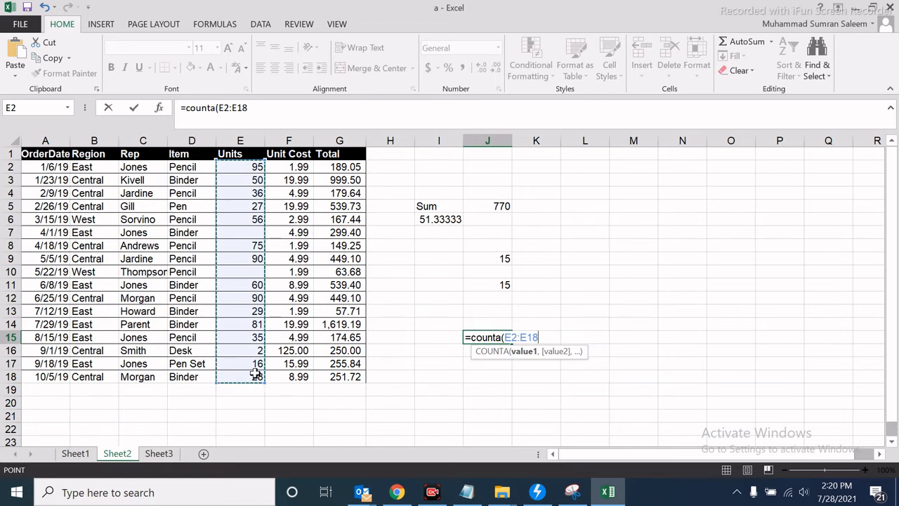
text())
key(Return)
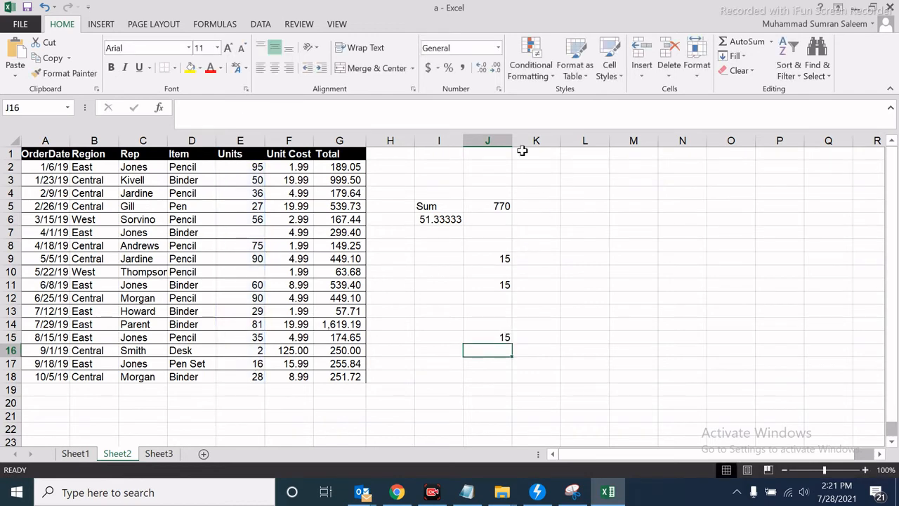
click(579, 255)
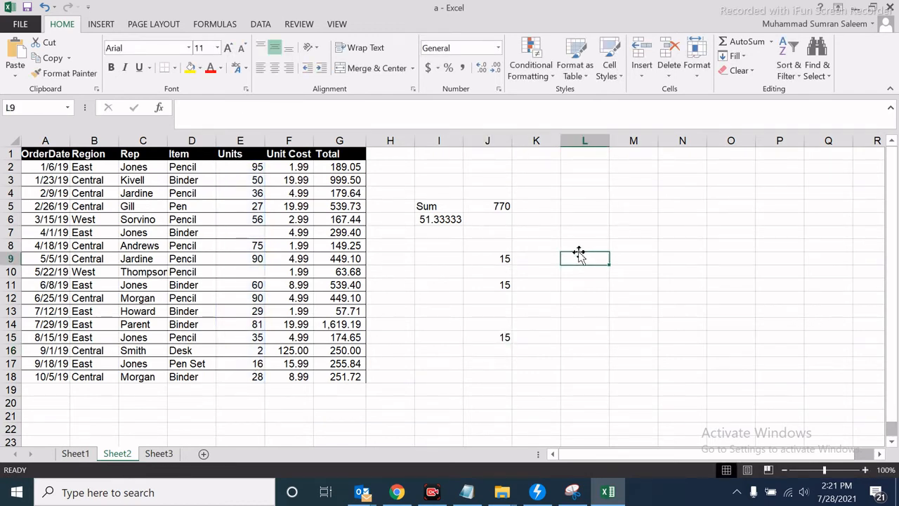
Check the Concatenate topic on Sheet1, try the formula =concate(B2:D2) in cell M7 of Sheet2, and widen column M
click(75, 453)
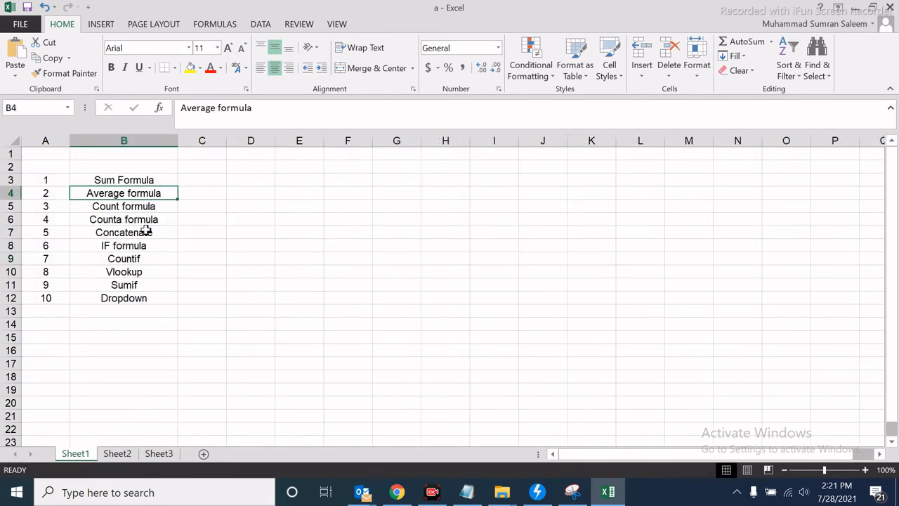
click(144, 227)
click(121, 454)
click(615, 231)
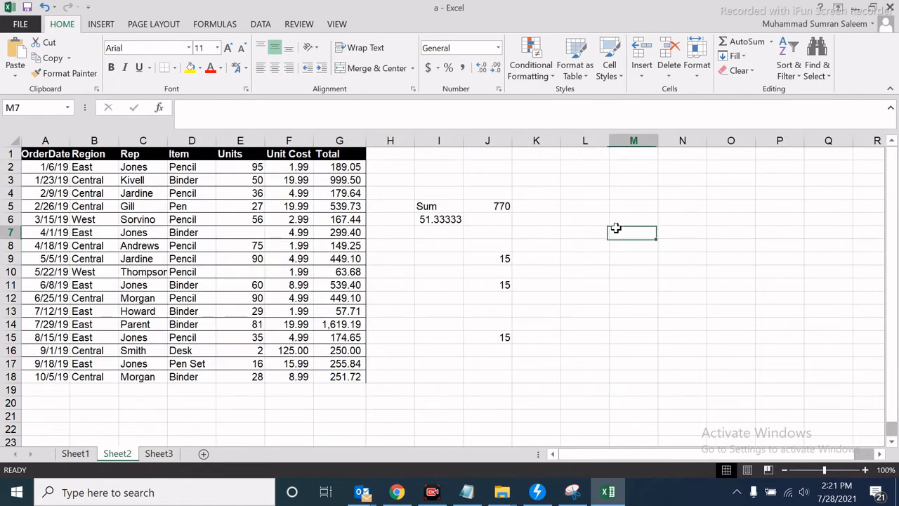
text(=c)
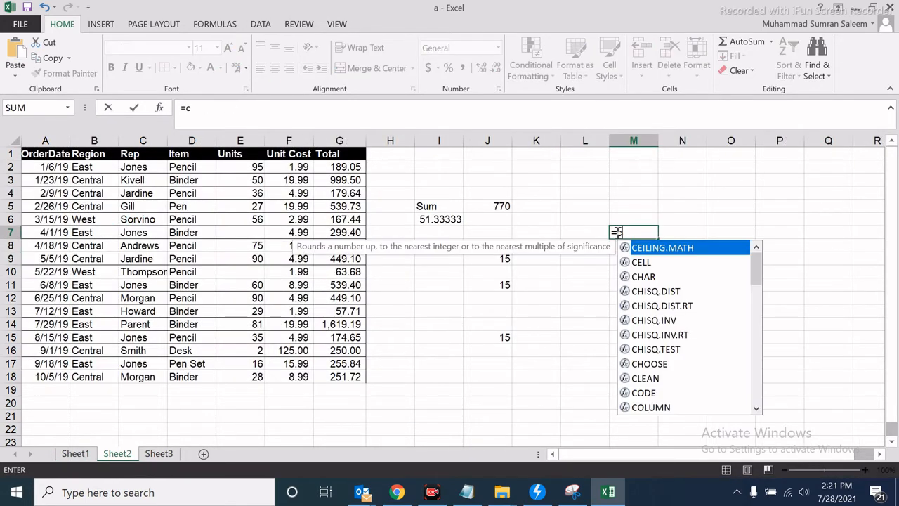
text(oncate)
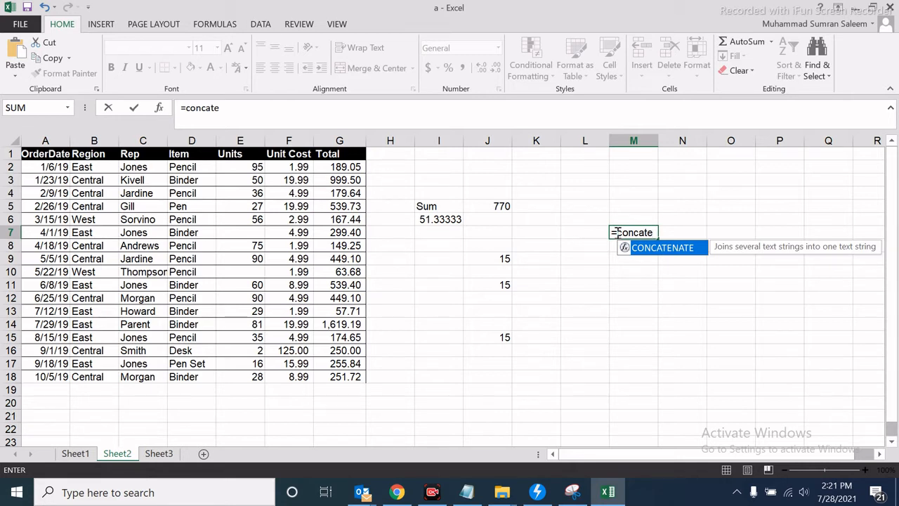
text(()
drag(99, 167, 191, 168)
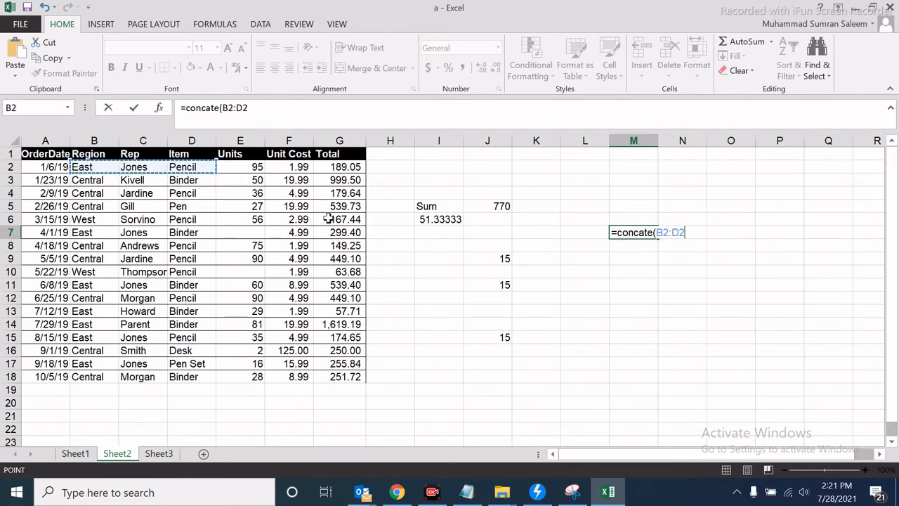
text())
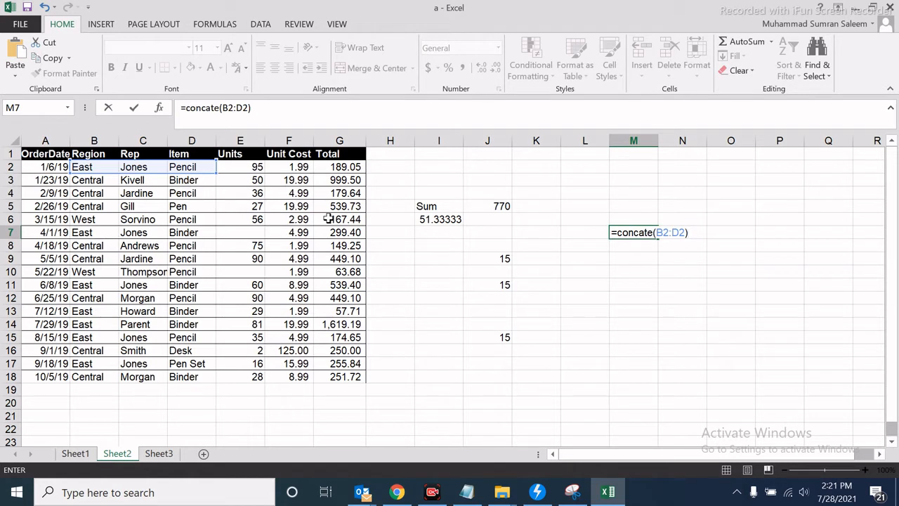
key(Return)
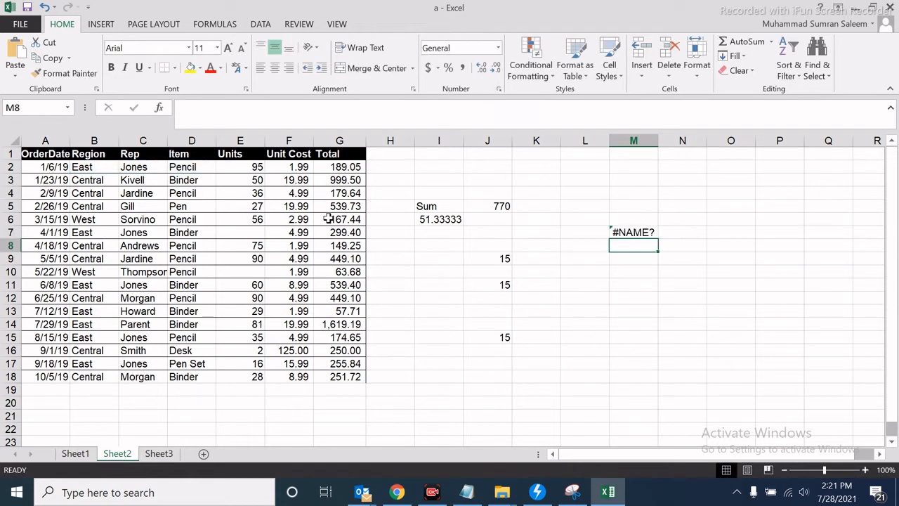
double_click(660, 142)
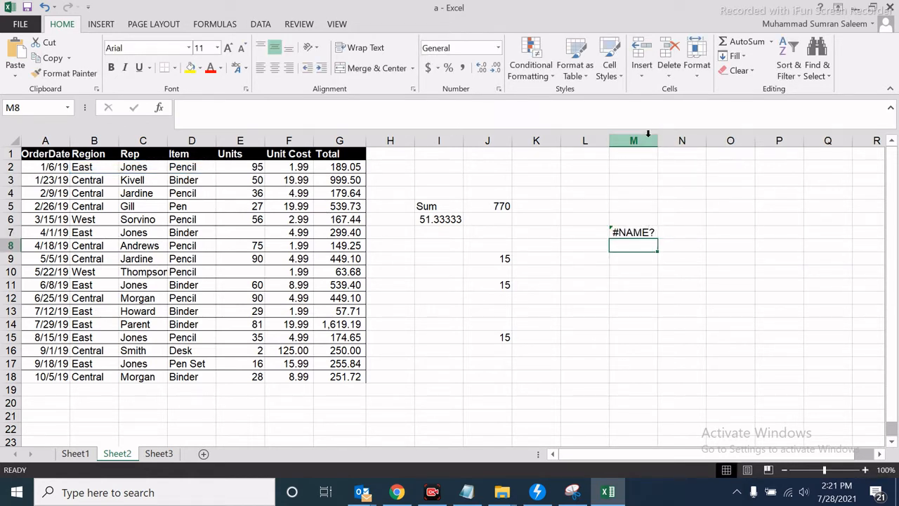
click(660, 269)
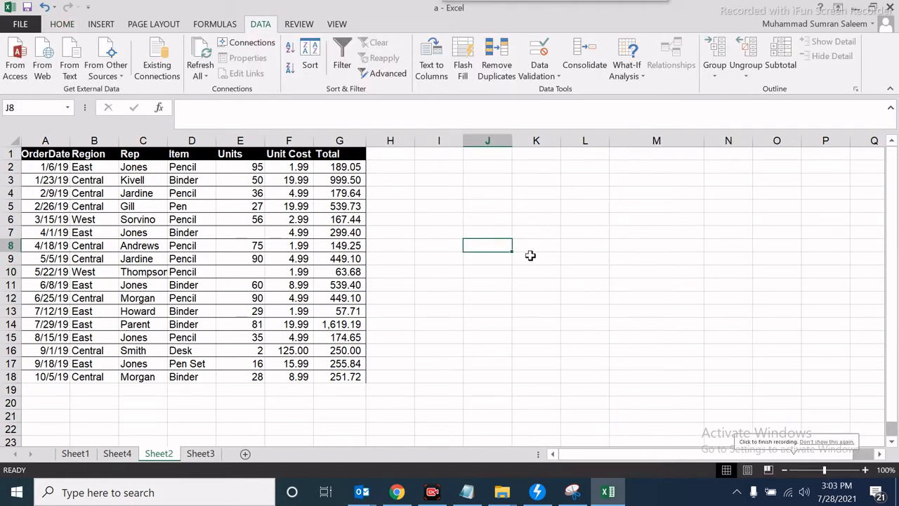
Enter =concatenate(C3,D3) in cell K8 to join the Rep and Item values, and widen column K to fit the joined text
click(535, 245)
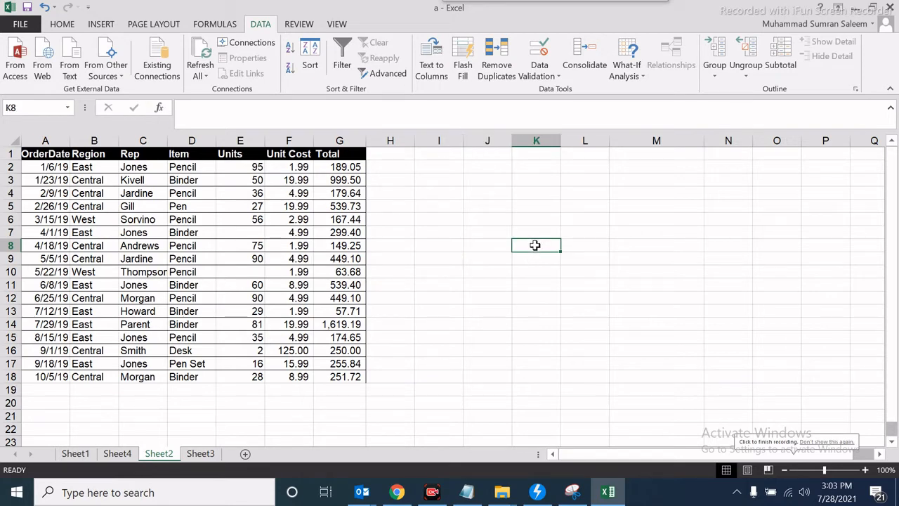
text(=cob)
key(BackSpace)
text(n)
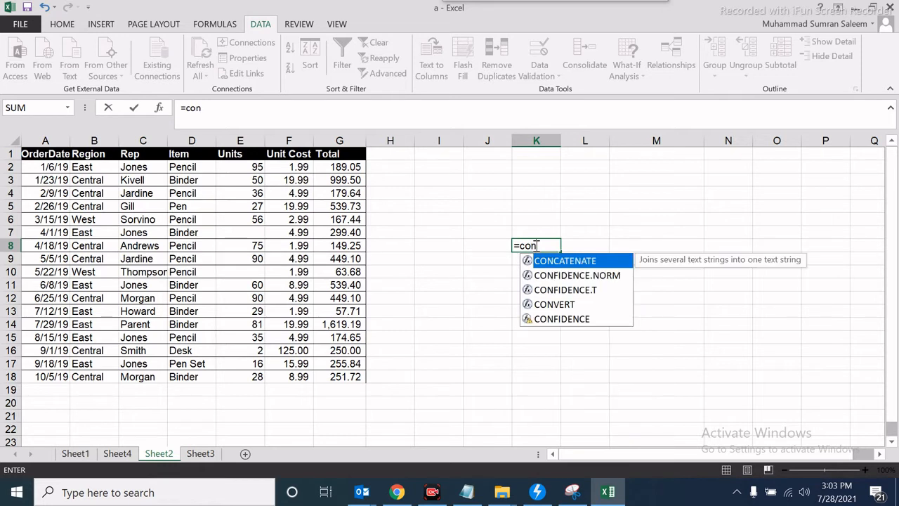
text(cate)
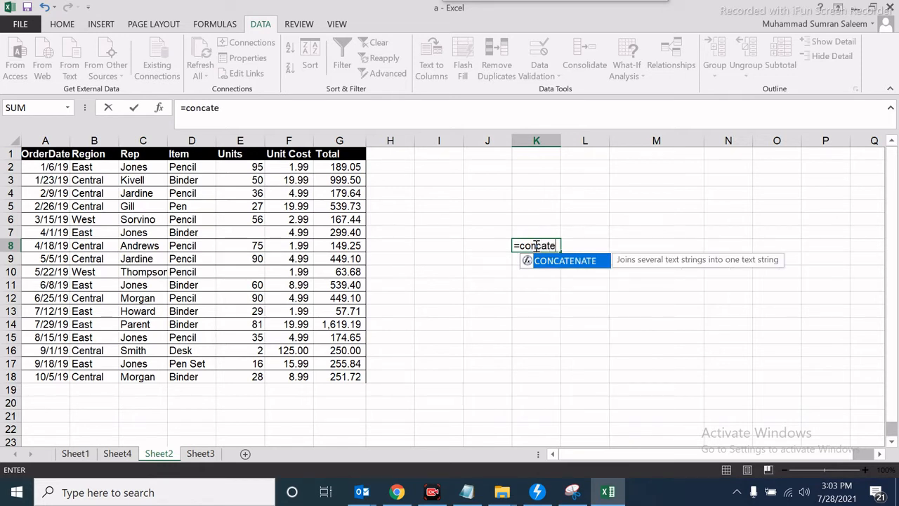
text(nate()
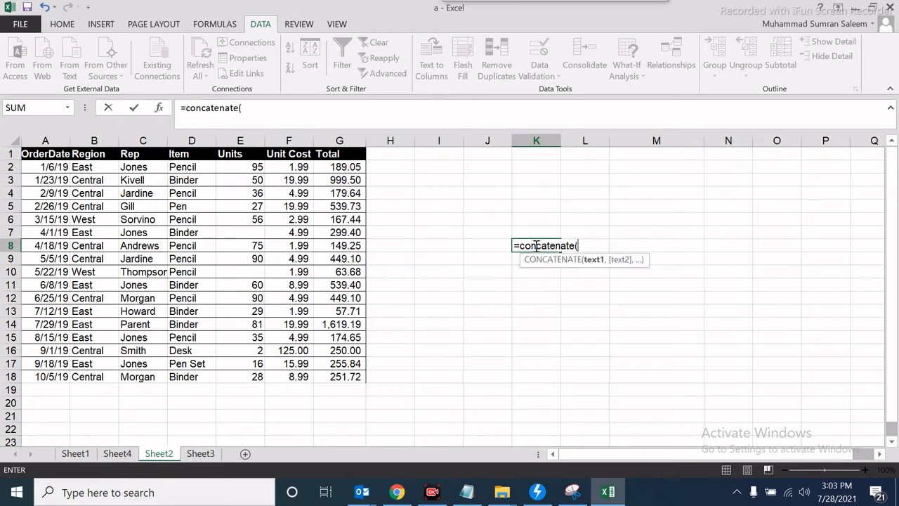
click(135, 180)
text(,)
click(175, 184)
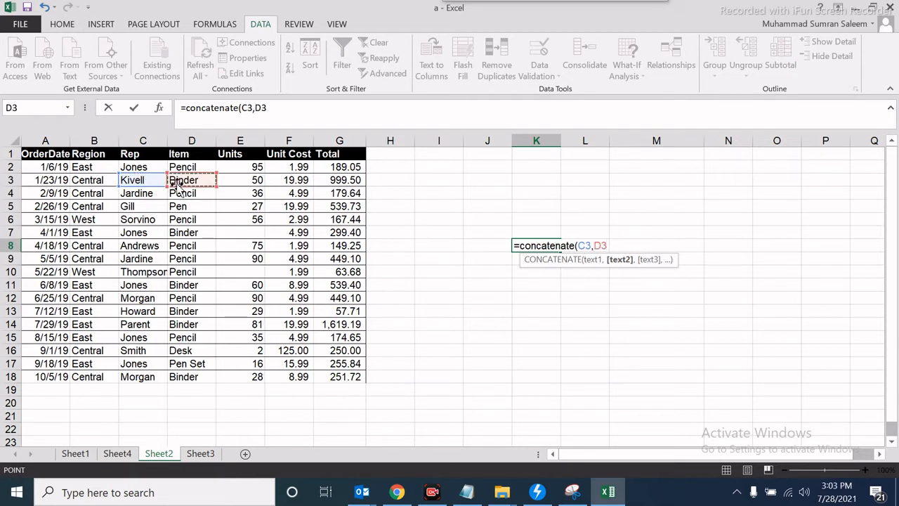
text())
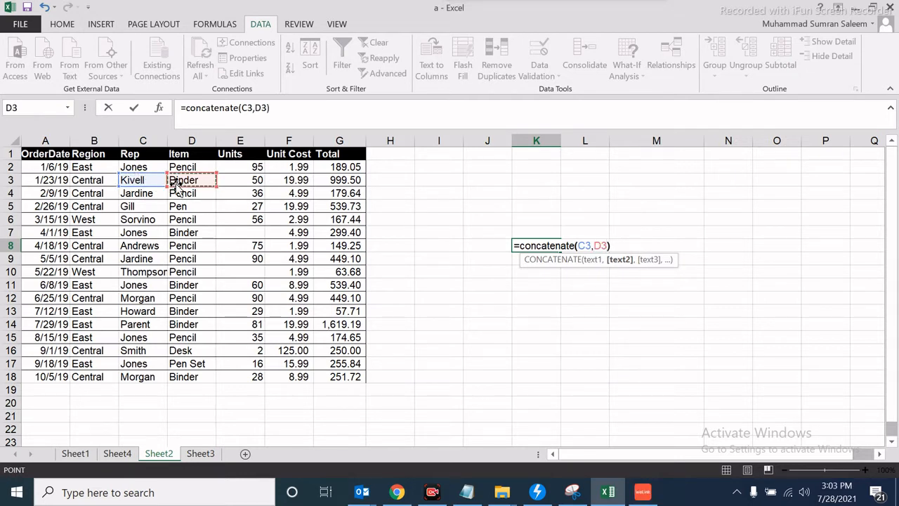
key(Return)
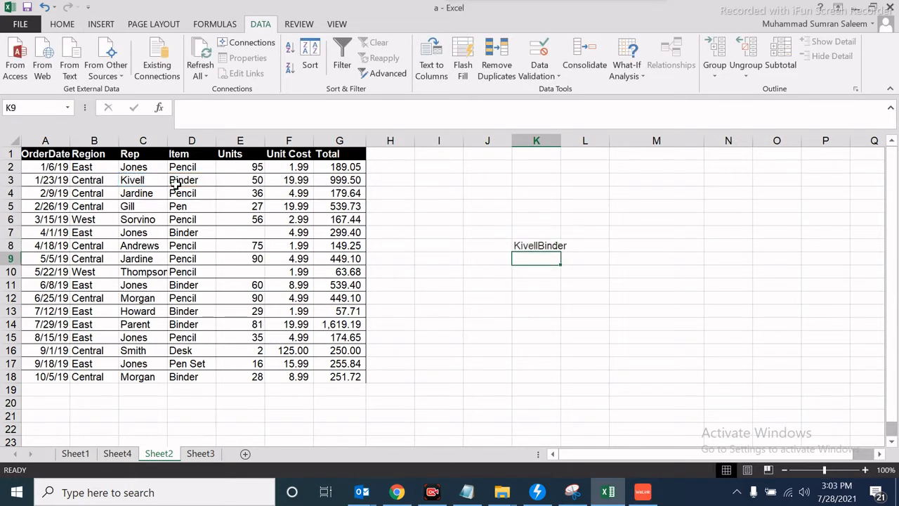
click(554, 141)
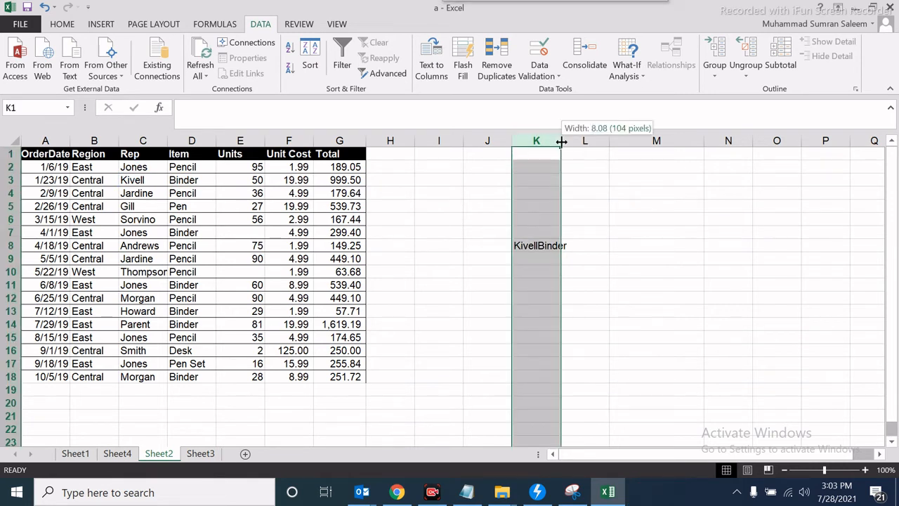
drag(562, 142, 573, 142)
Add the Region cell B3 as the first argument of the K8 formula, making it =CONCATENATE(B3,C3,D3)
click(546, 246)
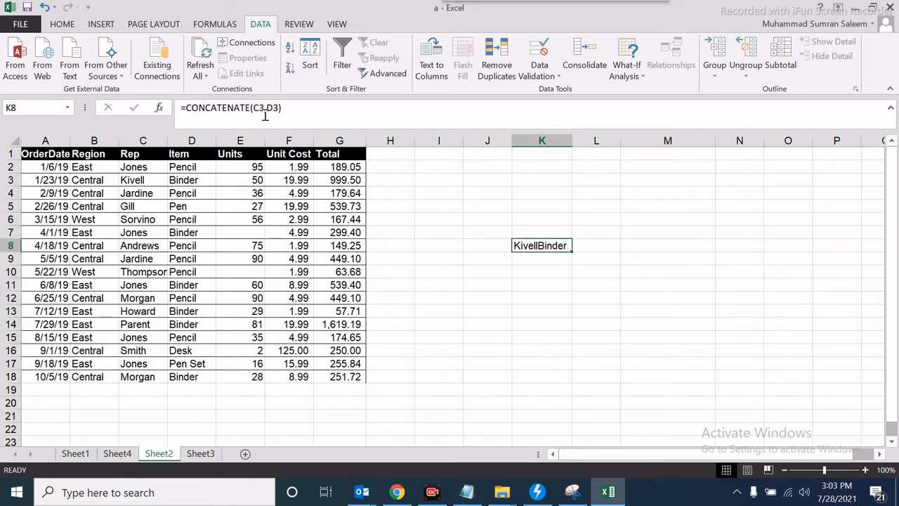
click(263, 112)
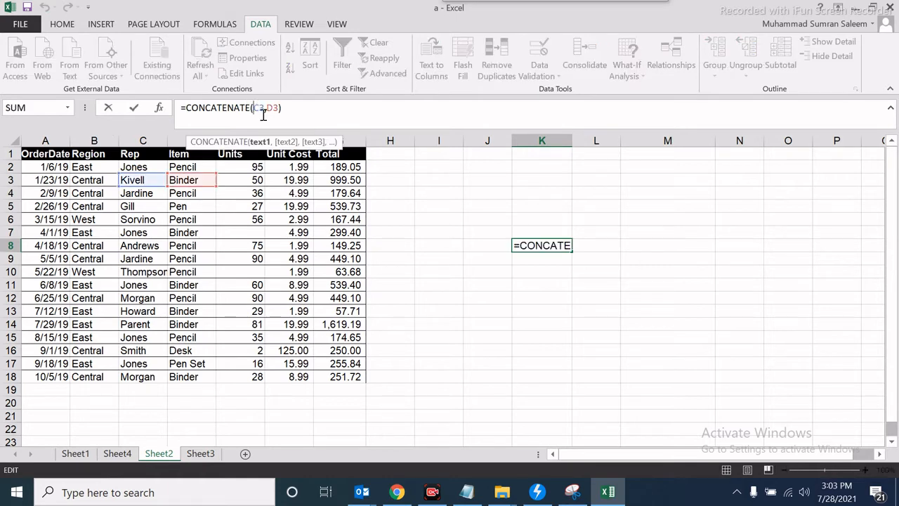
click(97, 181)
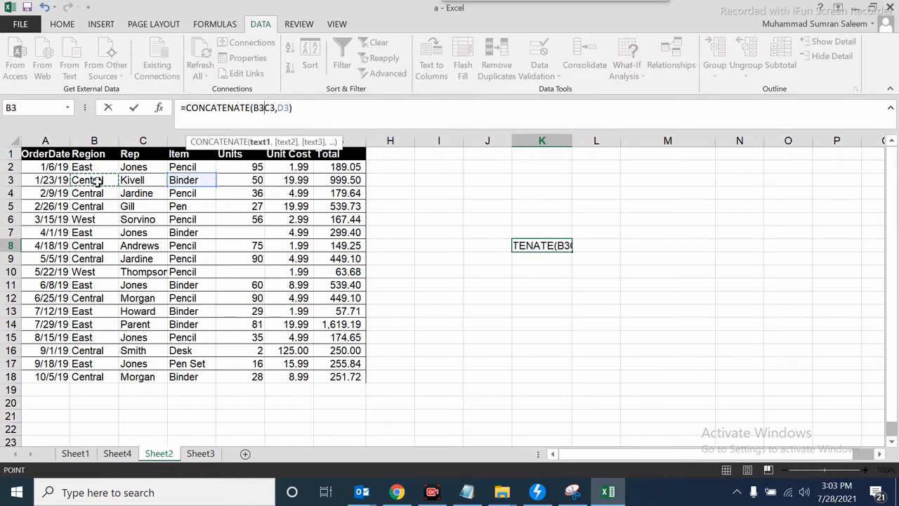
text(,)
key(Return)
Try to separate the joined words in K8 with blank arguments, changing the formula to =CONCATENATE(B3, ,C3, ,D3)
click(536, 229)
click(537, 251)
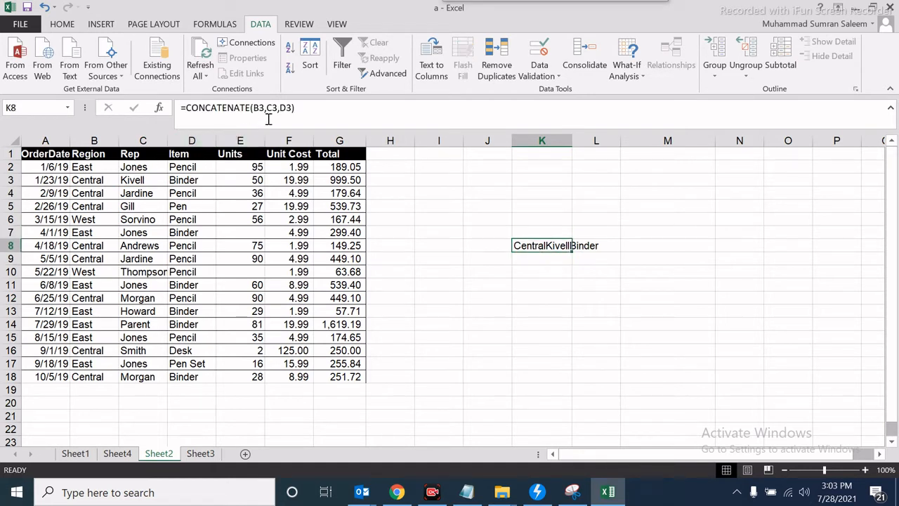
click(270, 110)
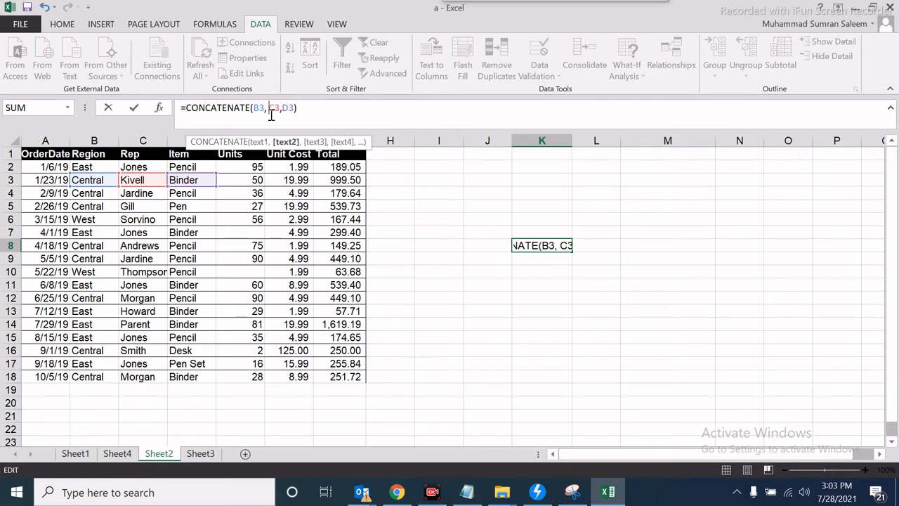
text(,)
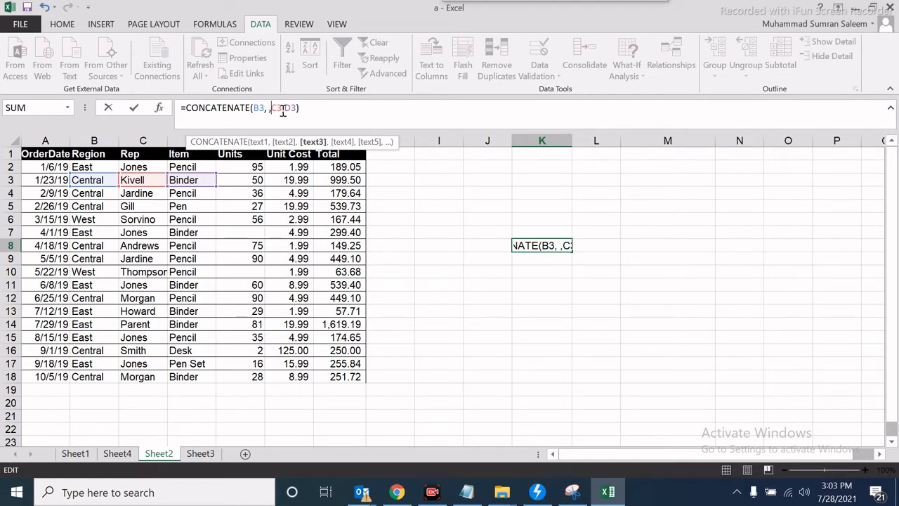
key(Right)
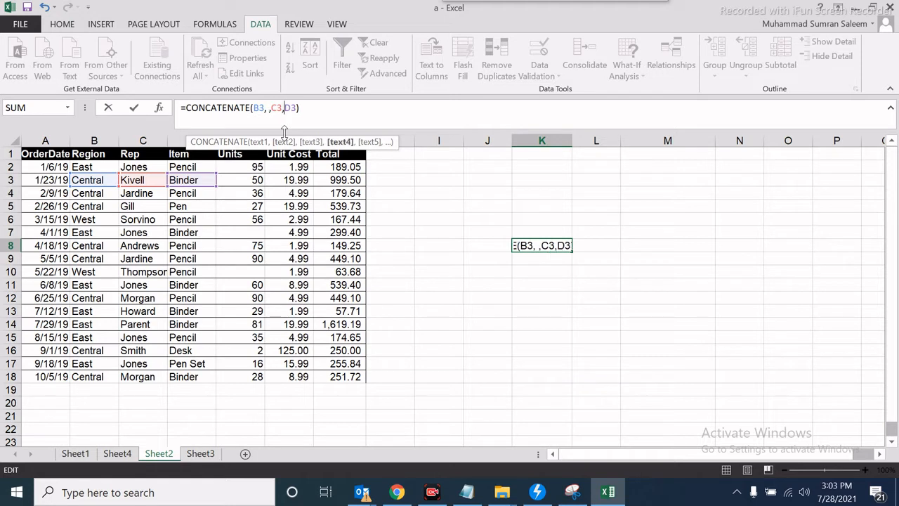
text(,)
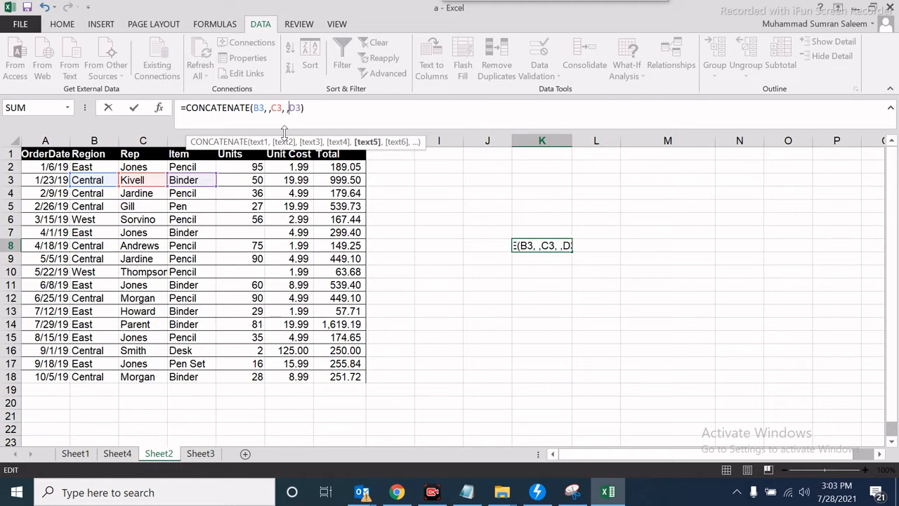
key(Return)
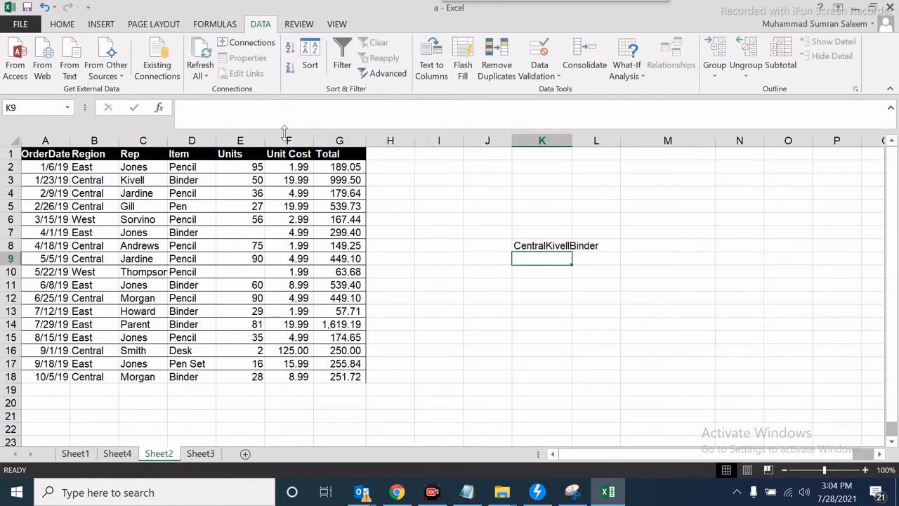
Put quoted spaces in the blank arguments of the K8 formula, making it =CONCATENATE(B3," ",C3," ",D3)
click(553, 245)
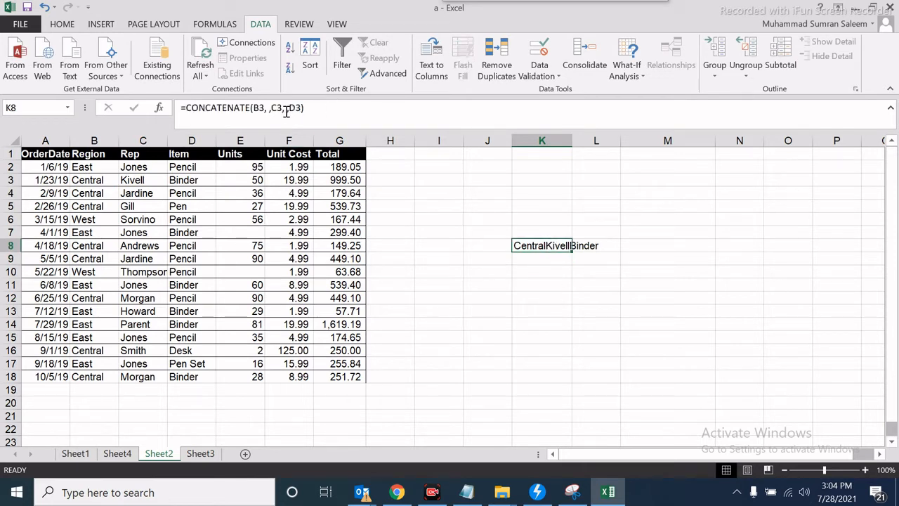
click(270, 109)
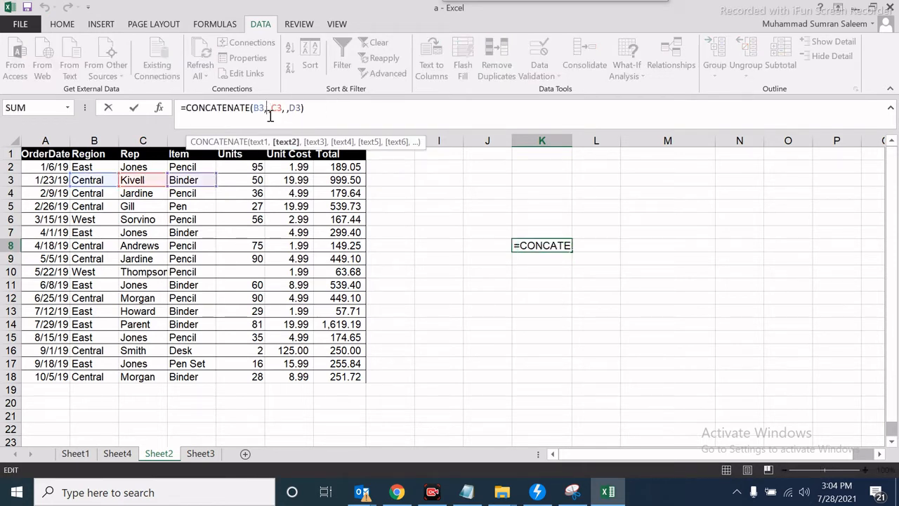
text(")
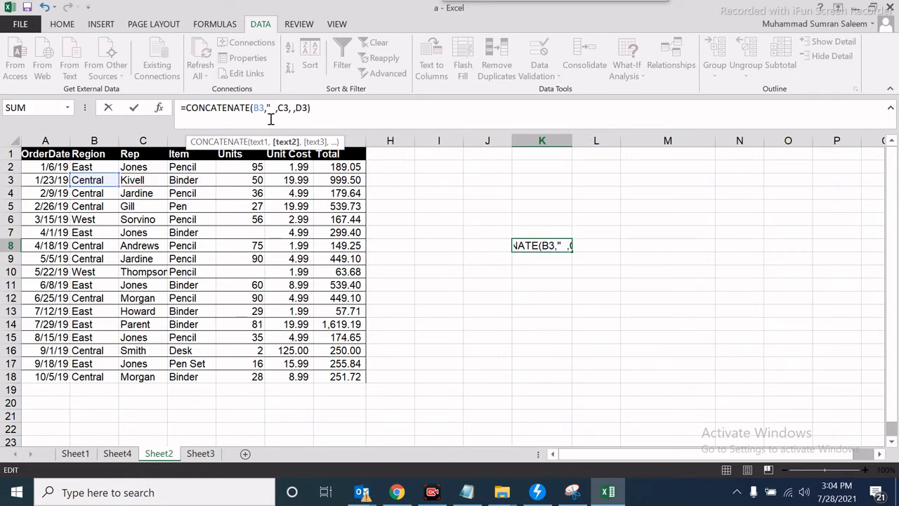
text( ")
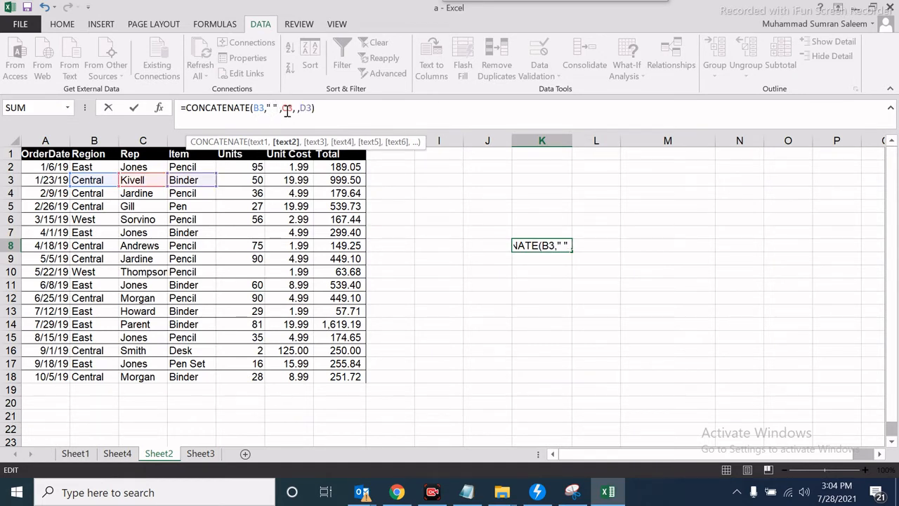
click(302, 118)
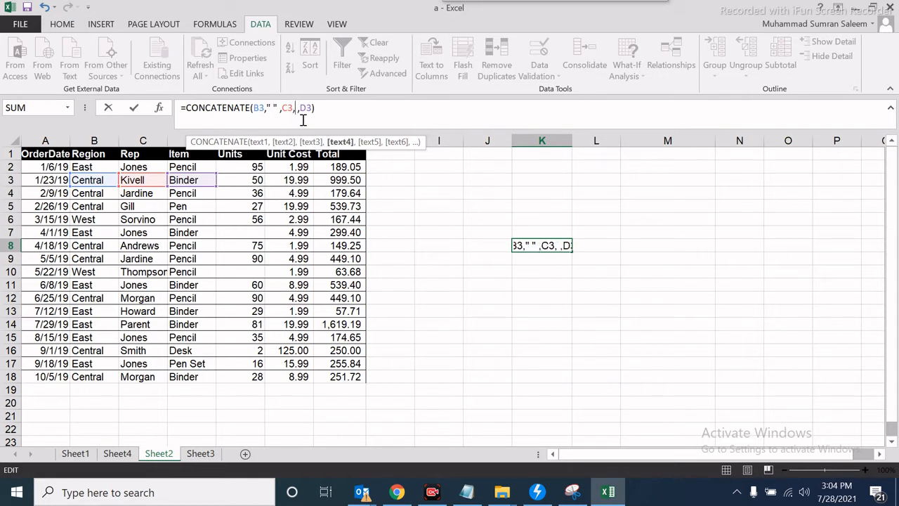
text(")
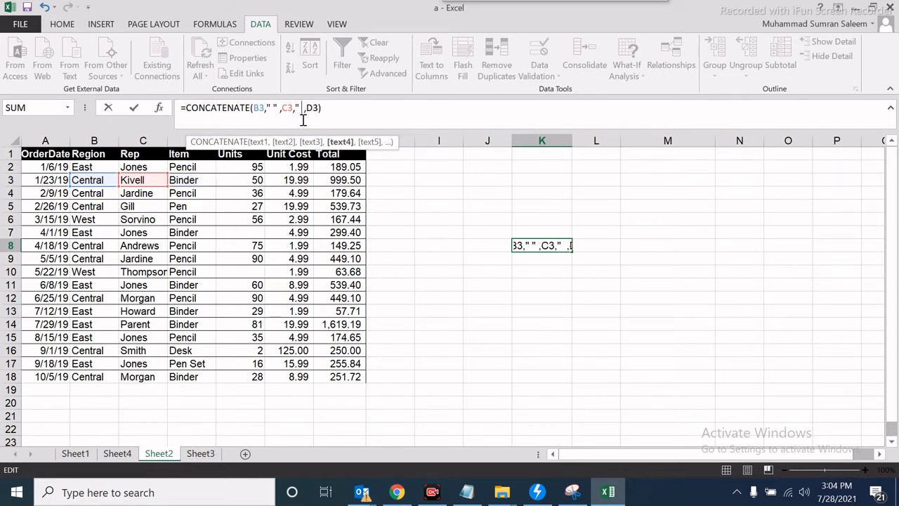
text( ")
key(Return)
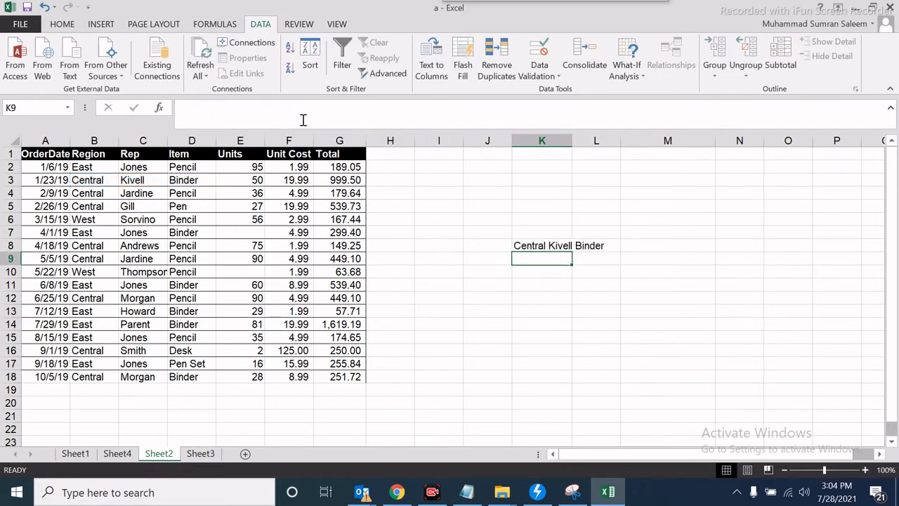
click(547, 247)
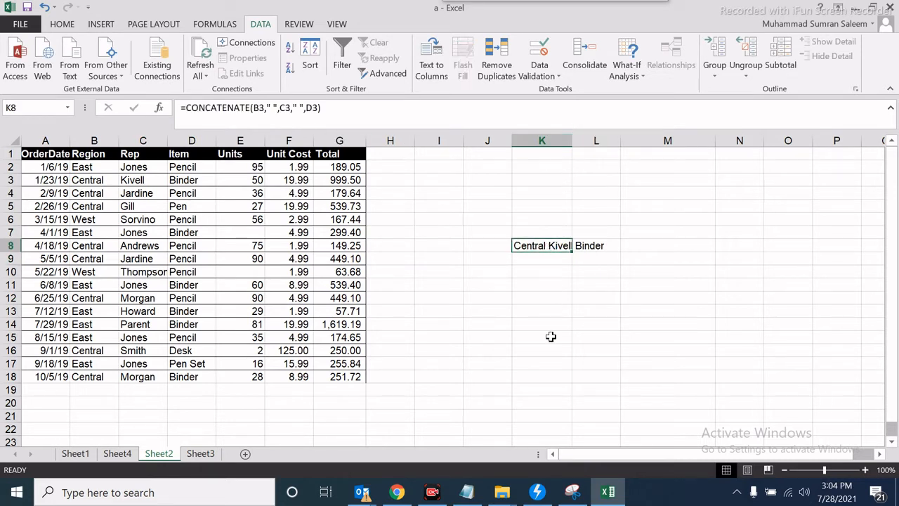
click(519, 301)
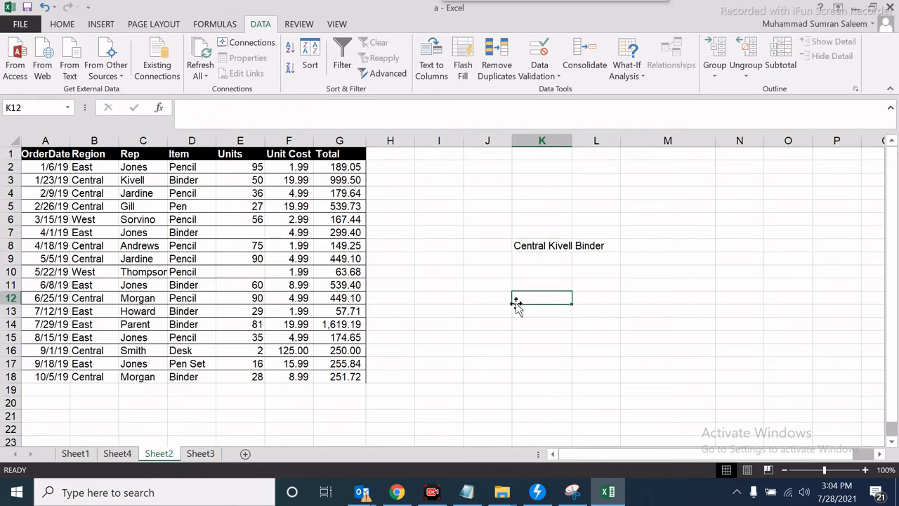
Select the IF formula topic in the Sheet1 list and return to the Sheet2 order data
click(82, 458)
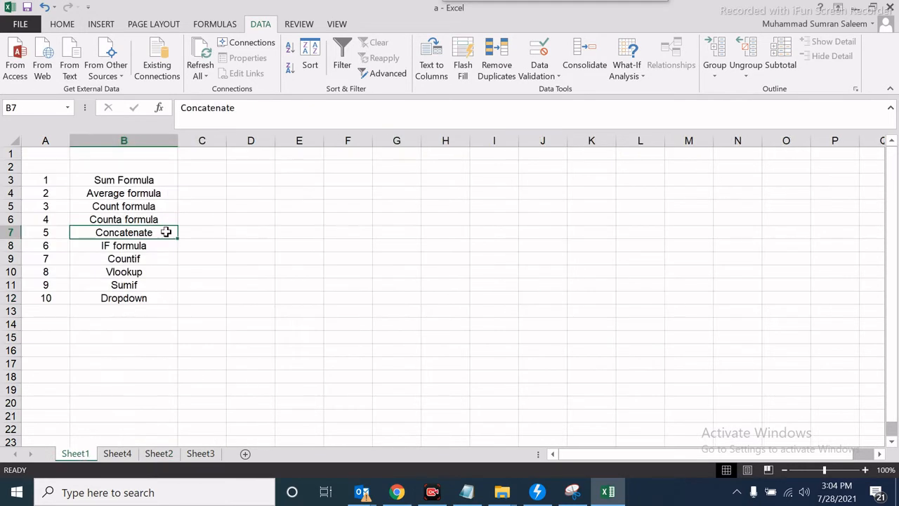
click(147, 247)
click(133, 455)
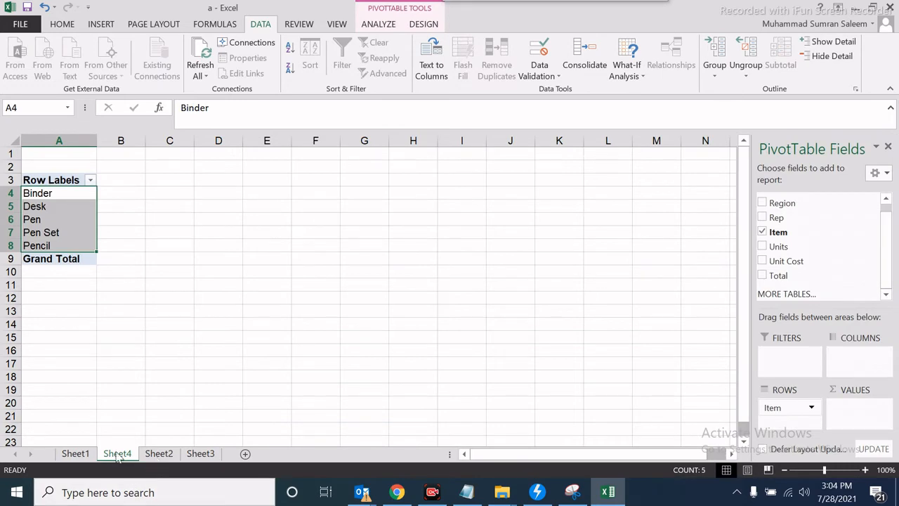
click(160, 454)
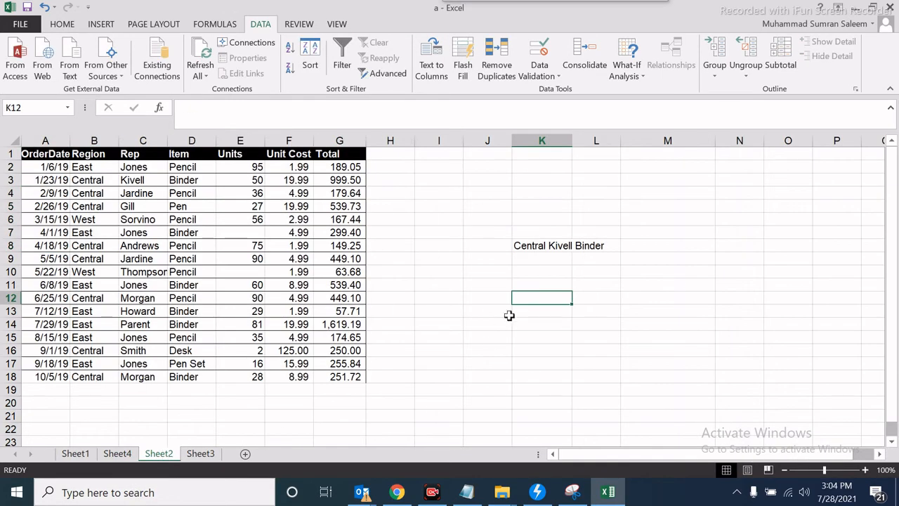
Enter =IF(B2="East","English","others") in cell K11 to label the first row's Region
click(538, 285)
text(=)
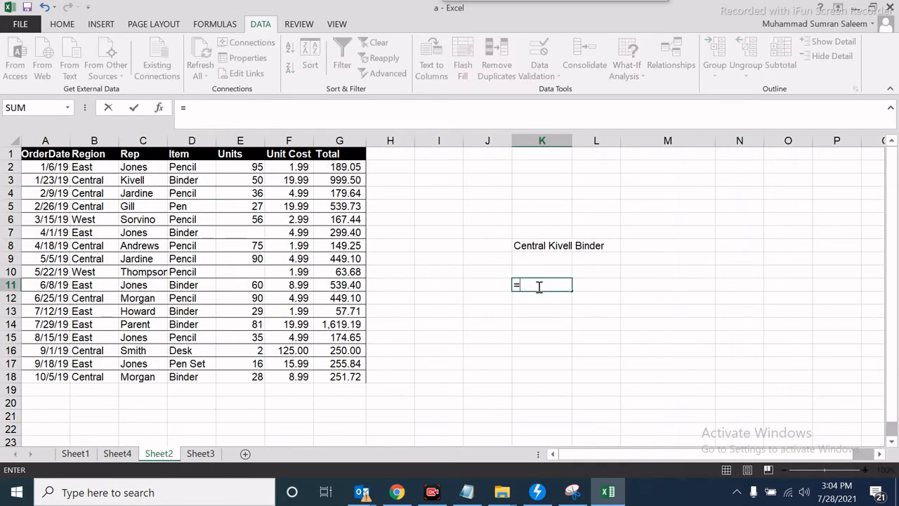
text(if)
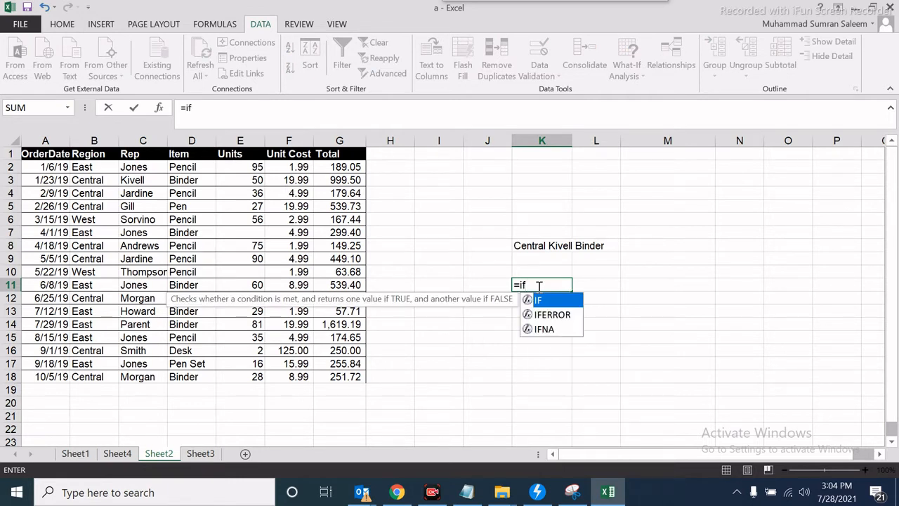
text(()
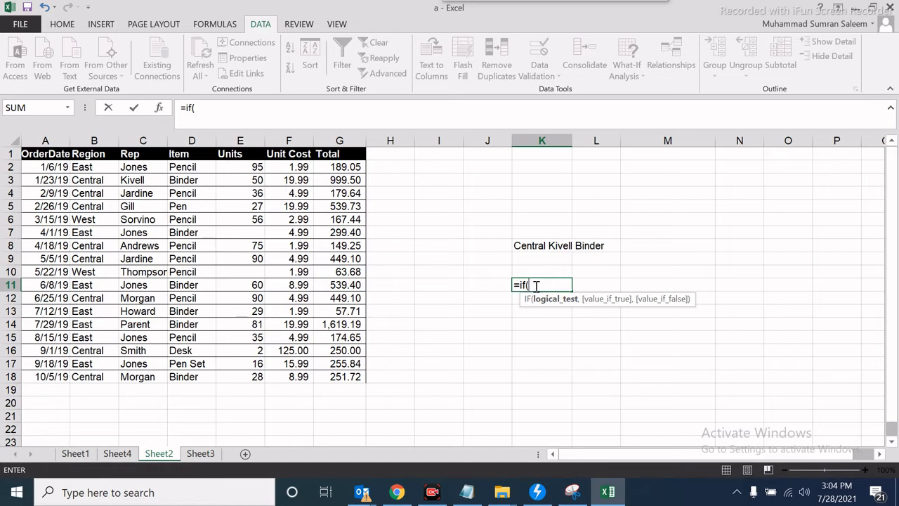
click(101, 167)
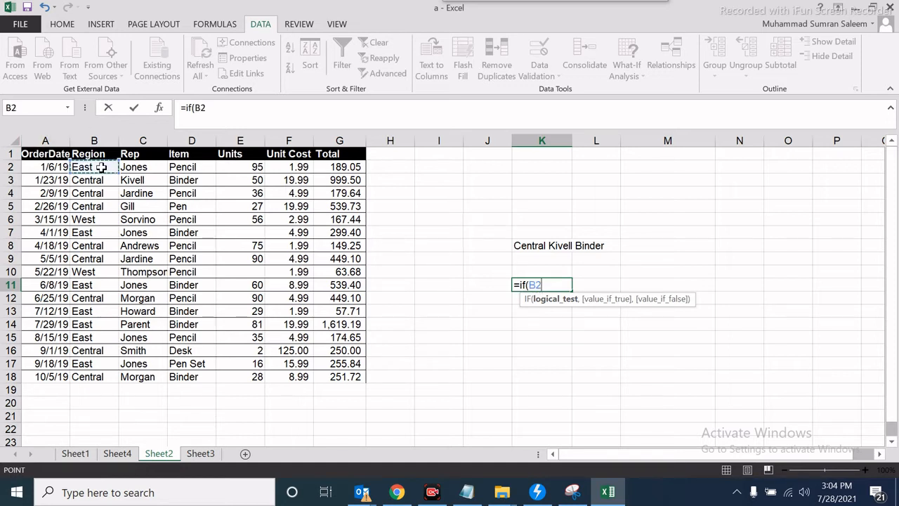
text(=")
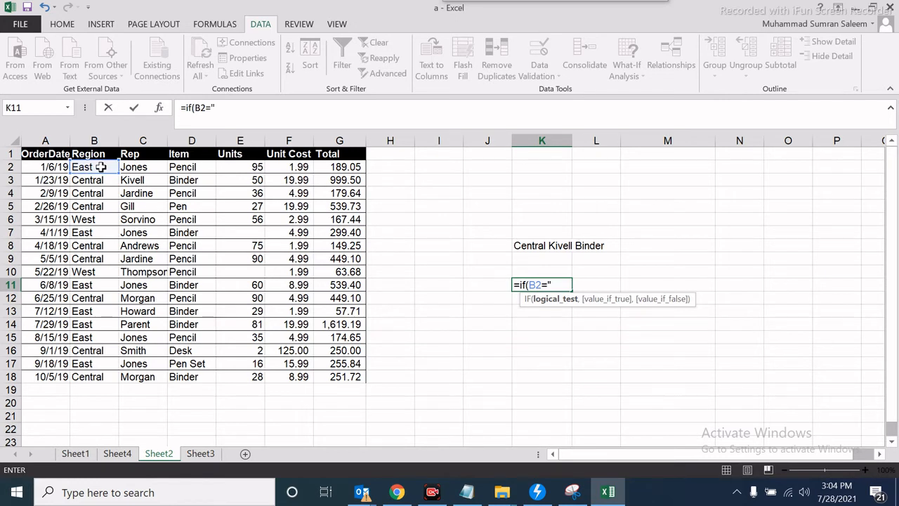
text(East",)
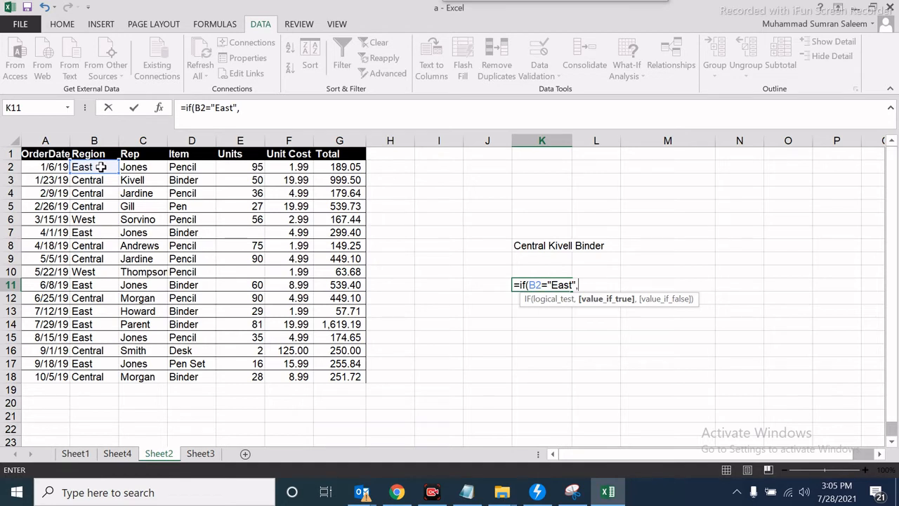
text("English)
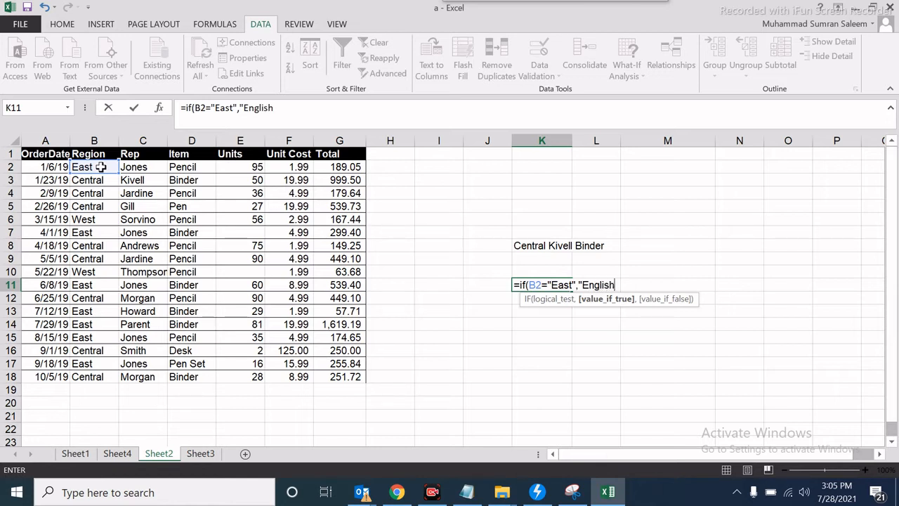
text(",)
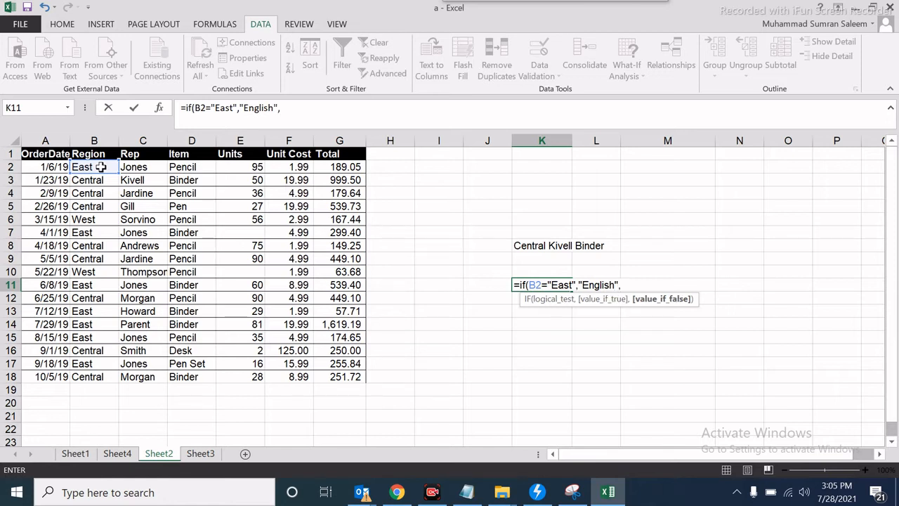
text("others:))
key(Return)
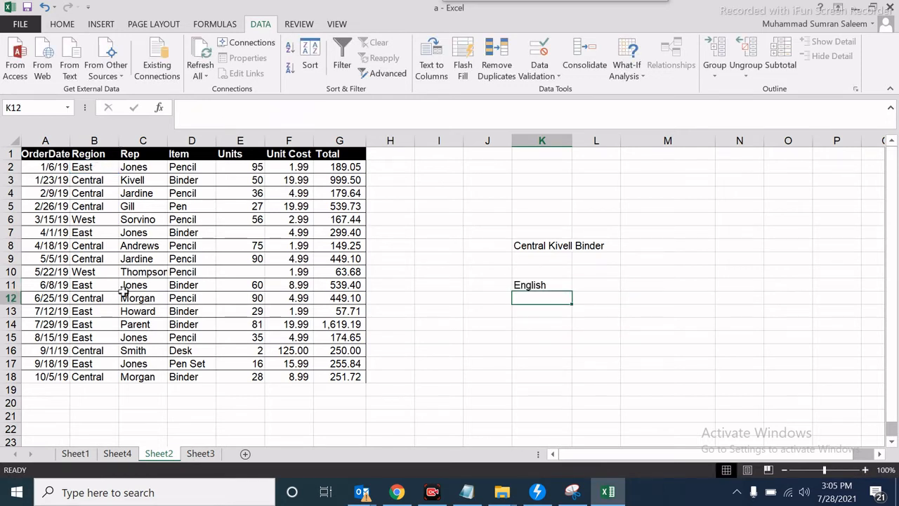
Fill the IF formula from K11 down through K19 and deselect the filled range
click(551, 284)
drag(570, 291, 561, 402)
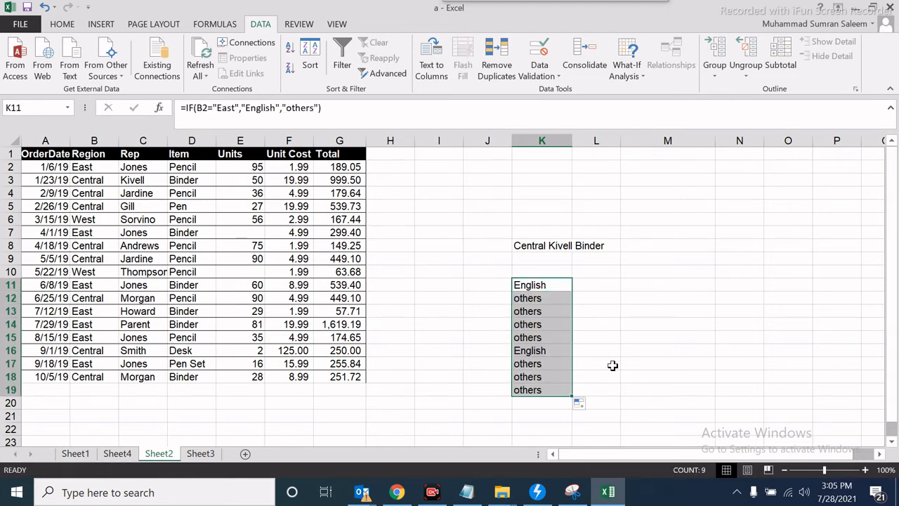
click(611, 350)
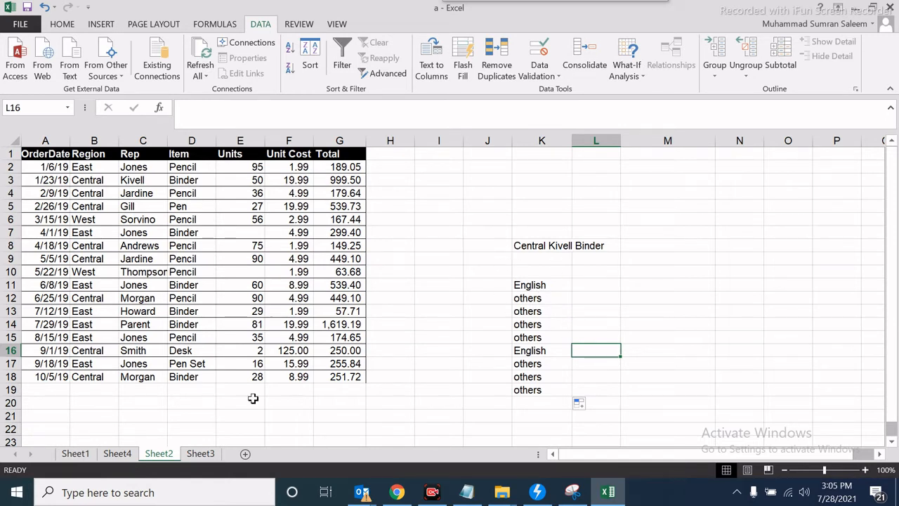
click(629, 211)
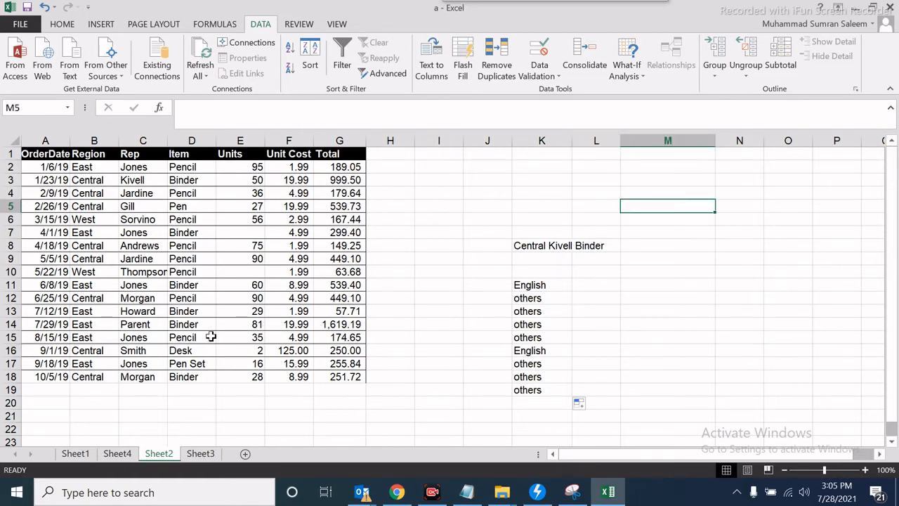
Select the Countif topic in the Sheet1 list and go back to the order data on Sheet2
click(127, 452)
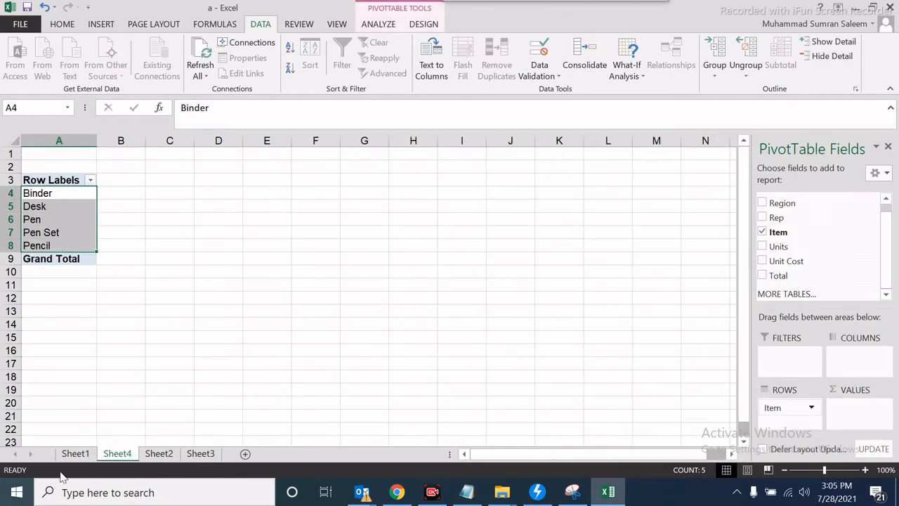
click(75, 453)
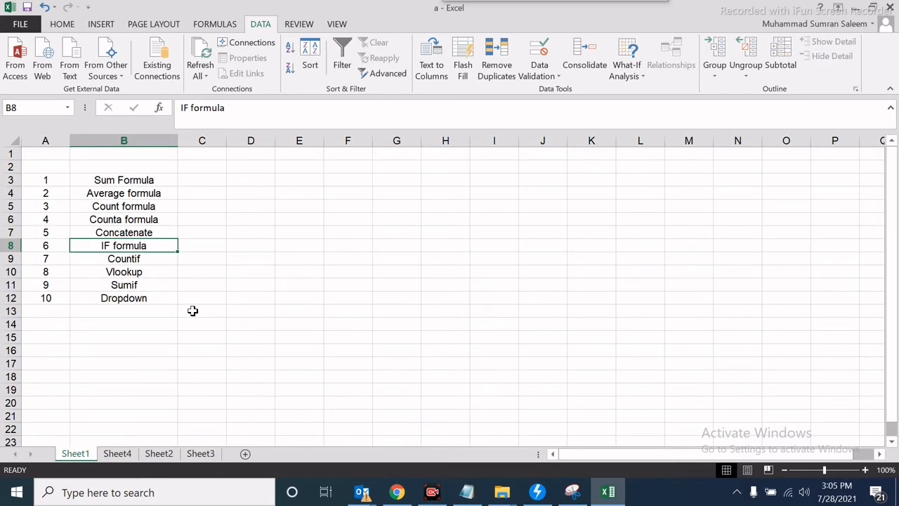
click(144, 259)
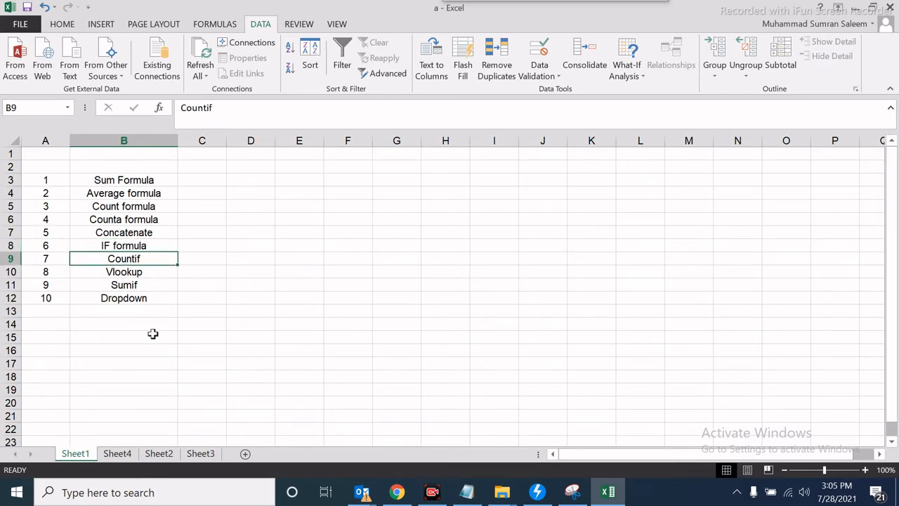
click(133, 457)
click(156, 454)
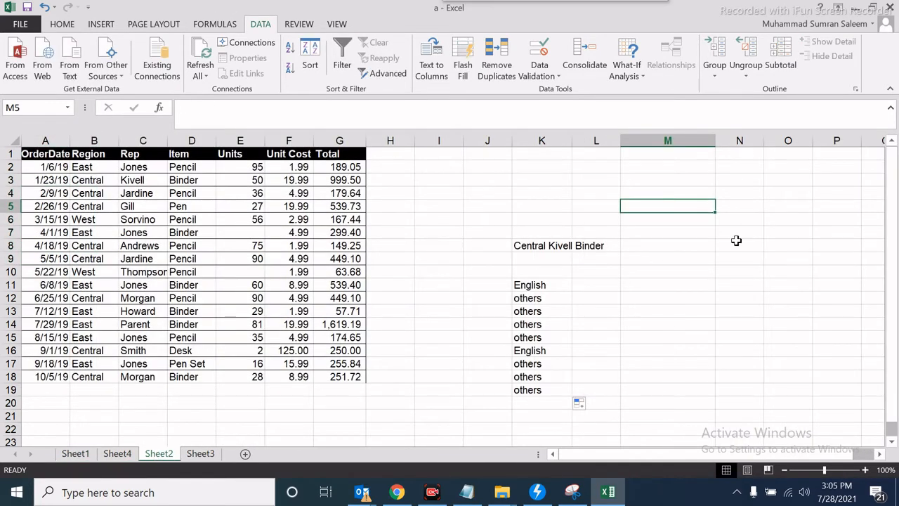
Try counting the Region cells that match the first Item by entering =COUNTIF(B2:B18,D2) in cell N8
click(736, 241)
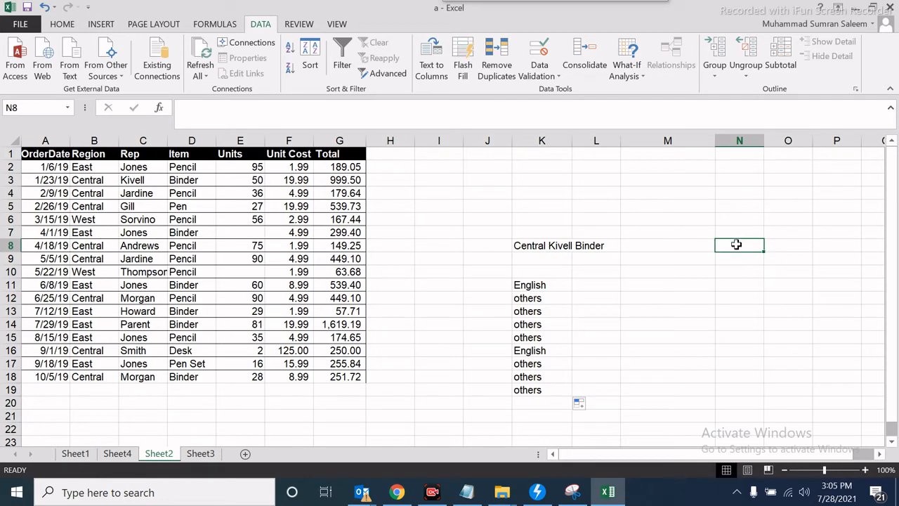
text(=c)
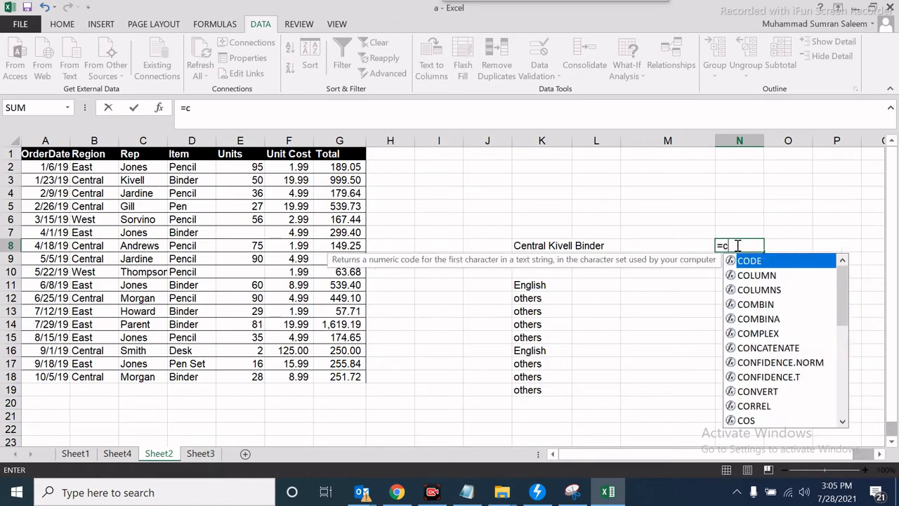
text(ounti)
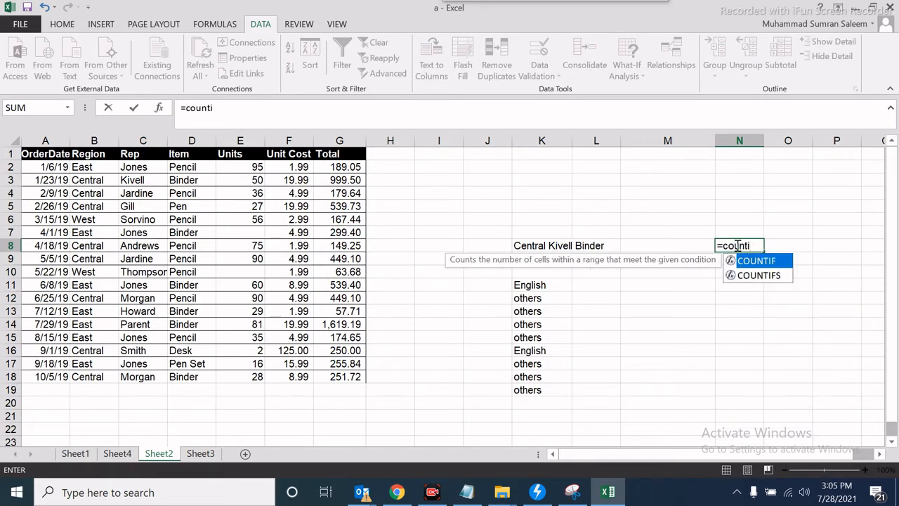
text(f()
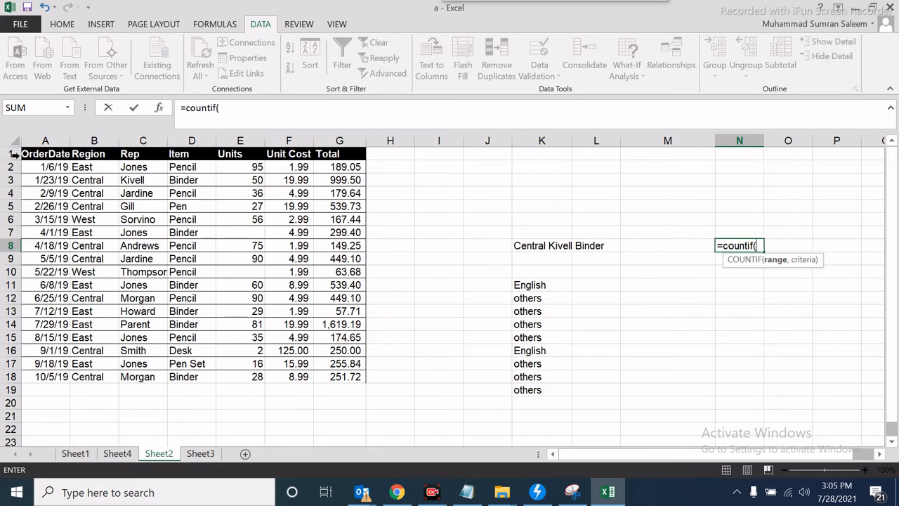
drag(104, 169, 103, 377)
text(,)
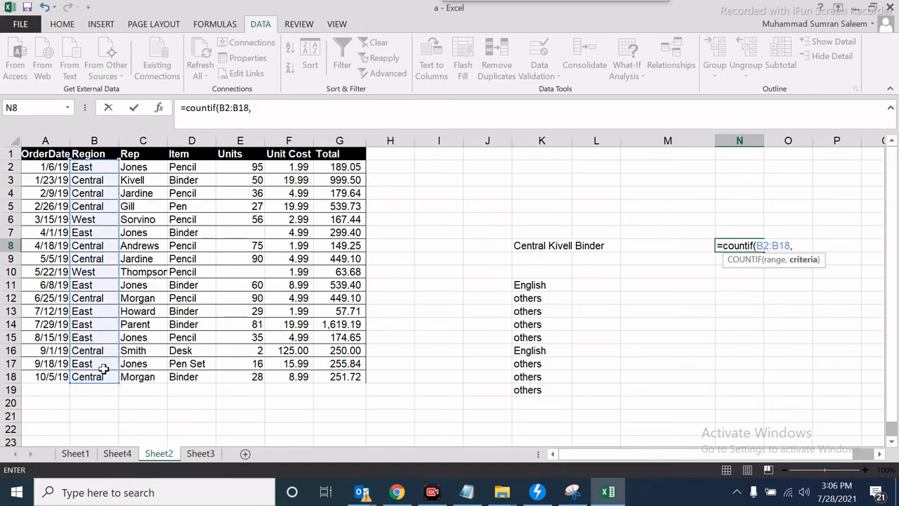
click(184, 166)
text())
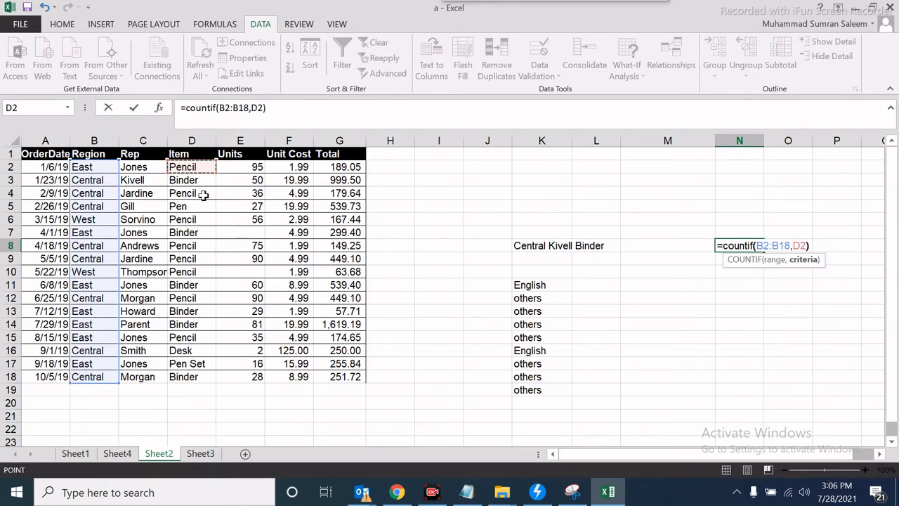
key(Return)
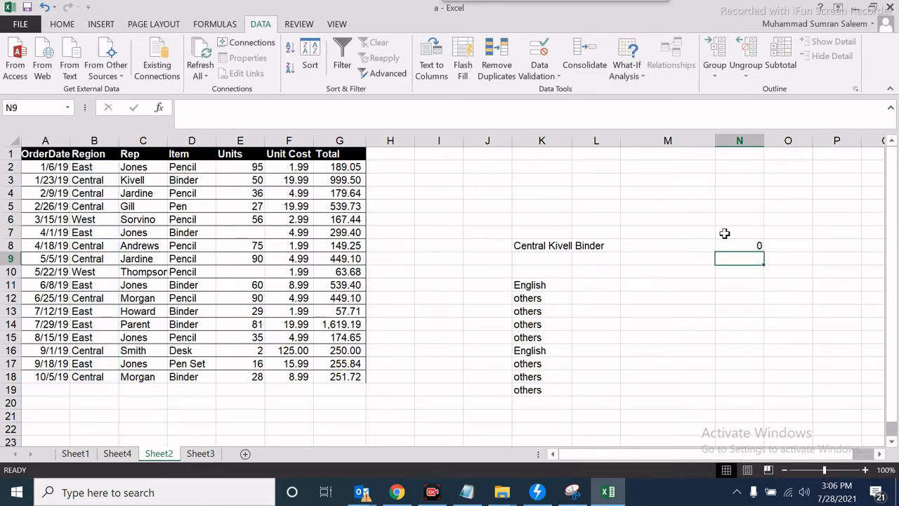
Try the whole Item range as the criteria of the N8 formula, making it =COUNTIF(B2:B18,D2:D18)
click(731, 246)
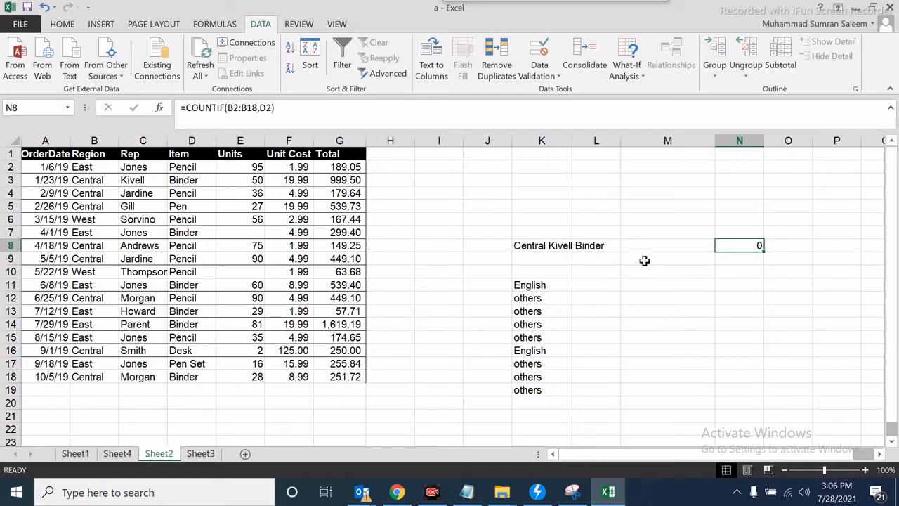
click(758, 267)
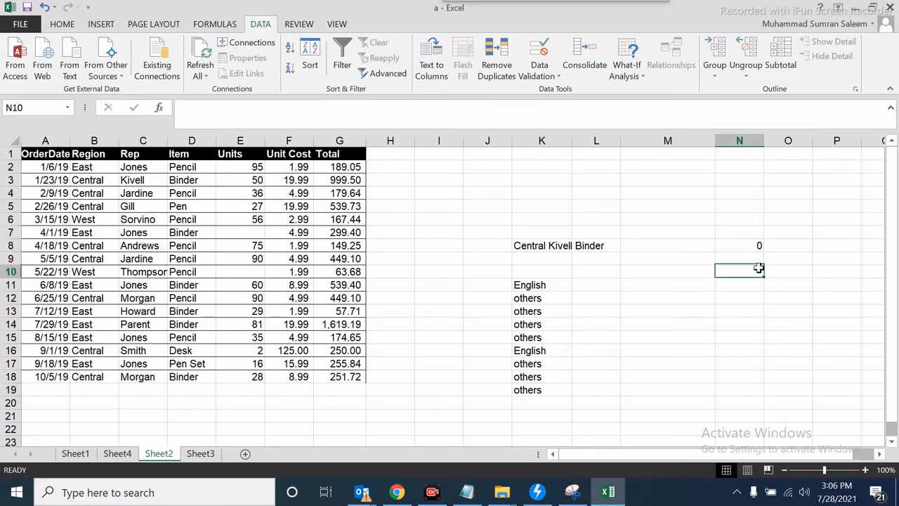
click(756, 248)
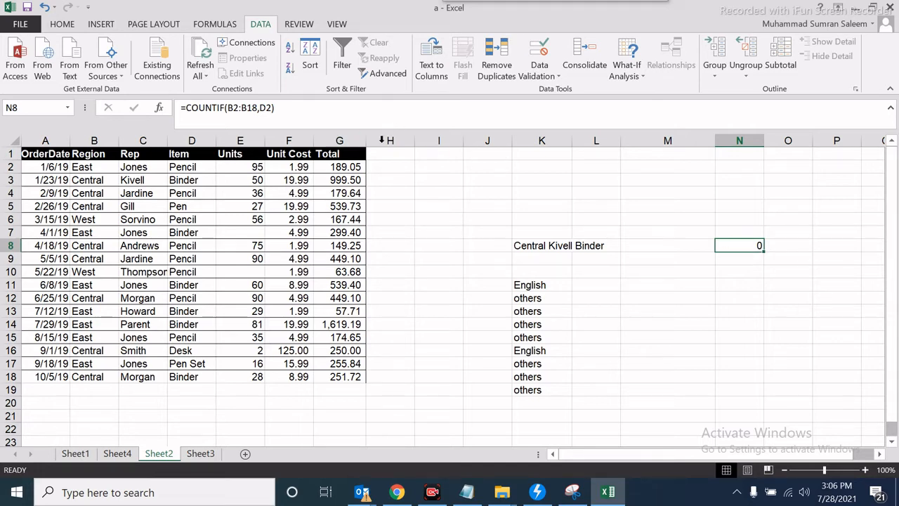
click(272, 103)
key(BackSpace)
key(BackSpace)
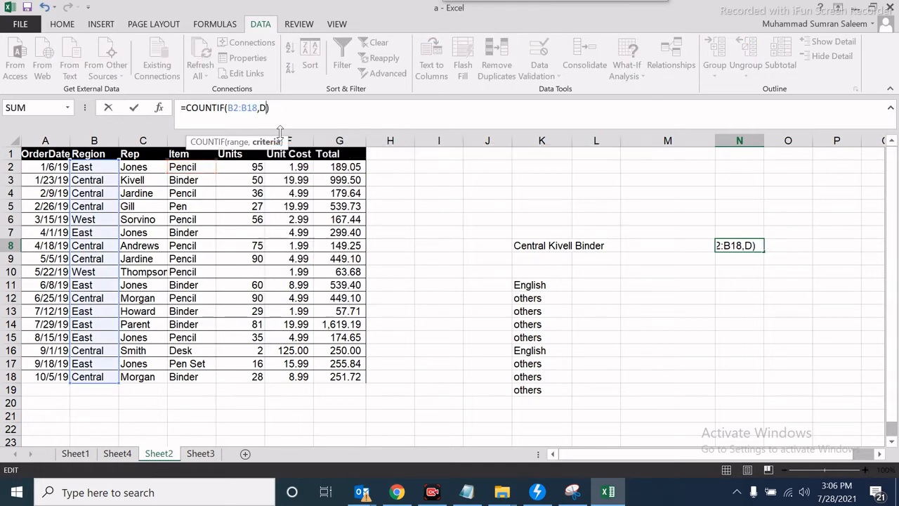
drag(174, 169, 200, 370)
key(Return)
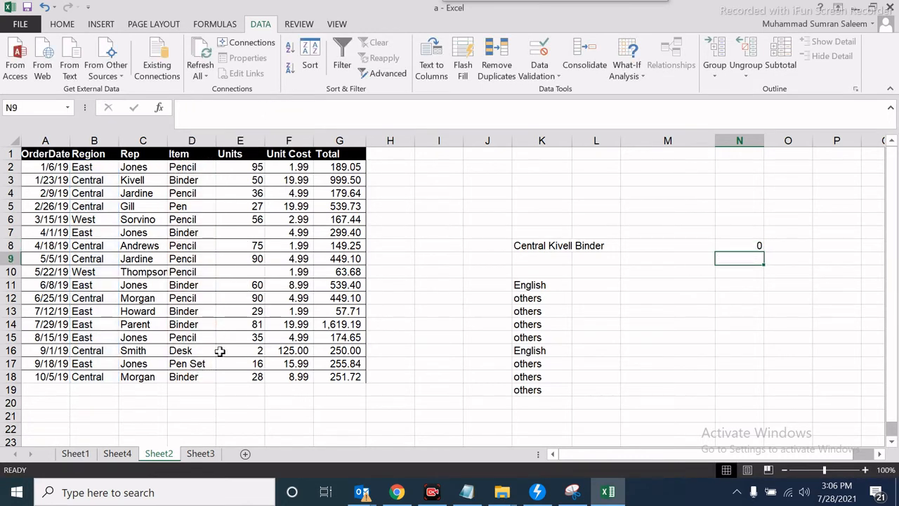
Check the COUNTIF formula in cell N8 and clear the cell
click(754, 245)
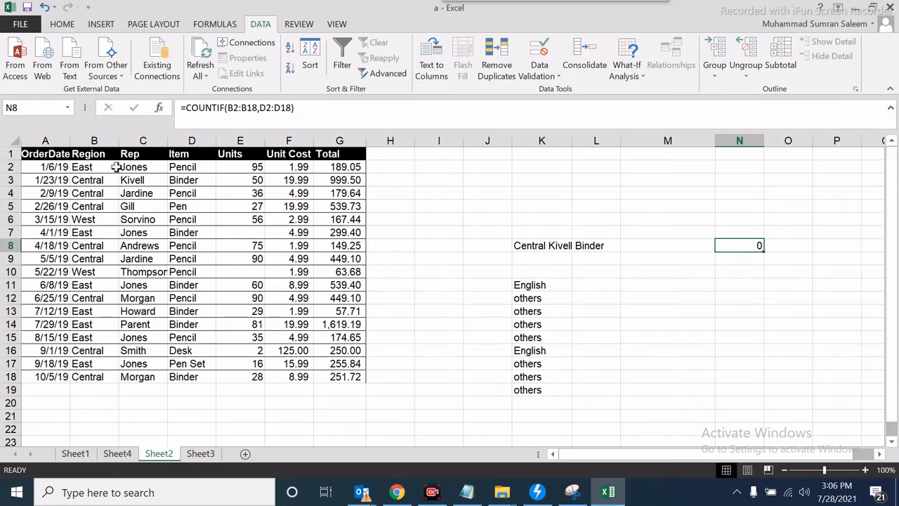
click(738, 277)
click(741, 244)
key(Delete)
Count the first Item across the Region, Rep and Item columns by entering =COUNTIF(B2:D18,D2) in cell N9
click(727, 263)
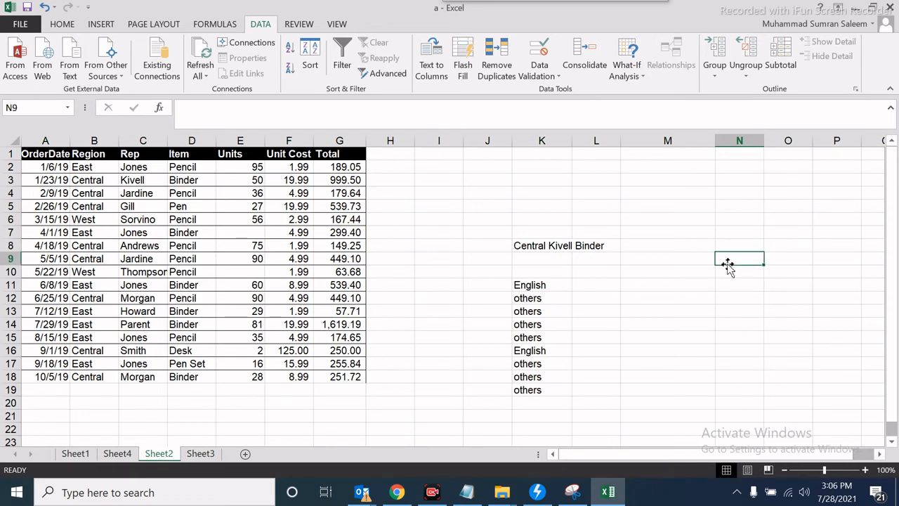
text(=count)
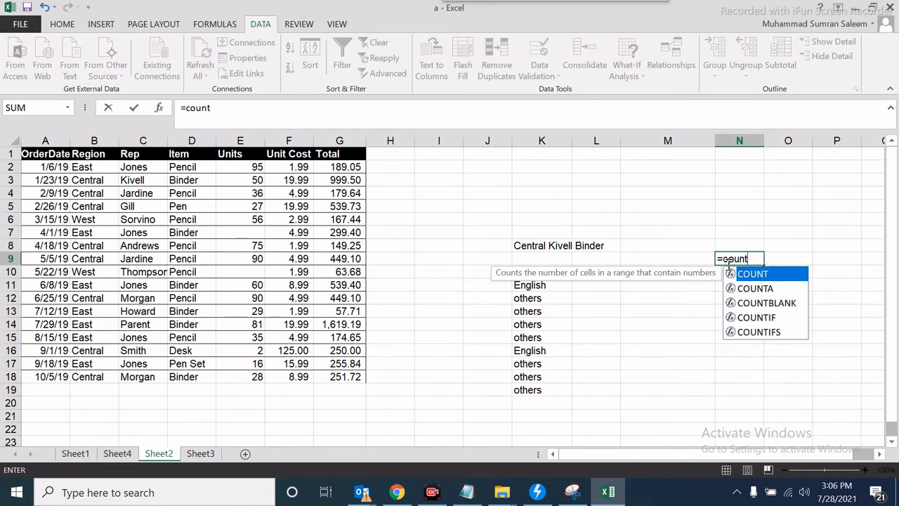
text(if()
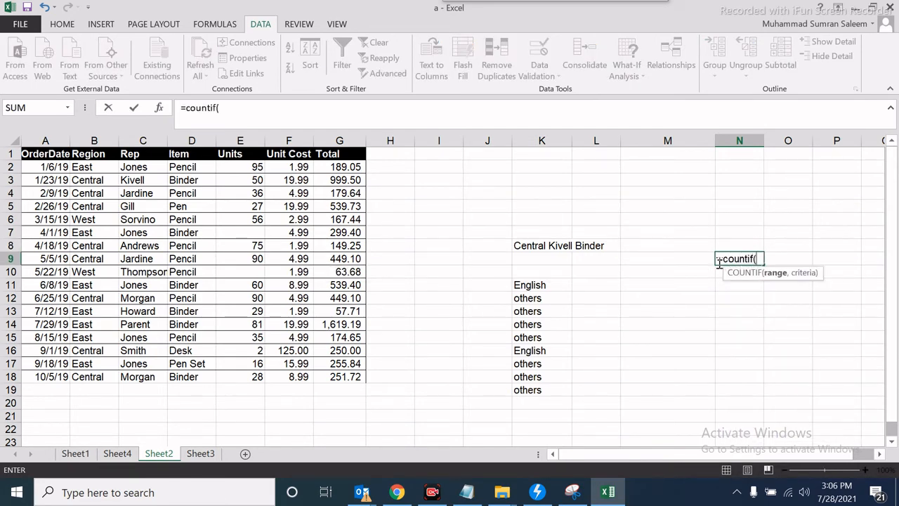
drag(94, 169, 205, 376)
text(,)
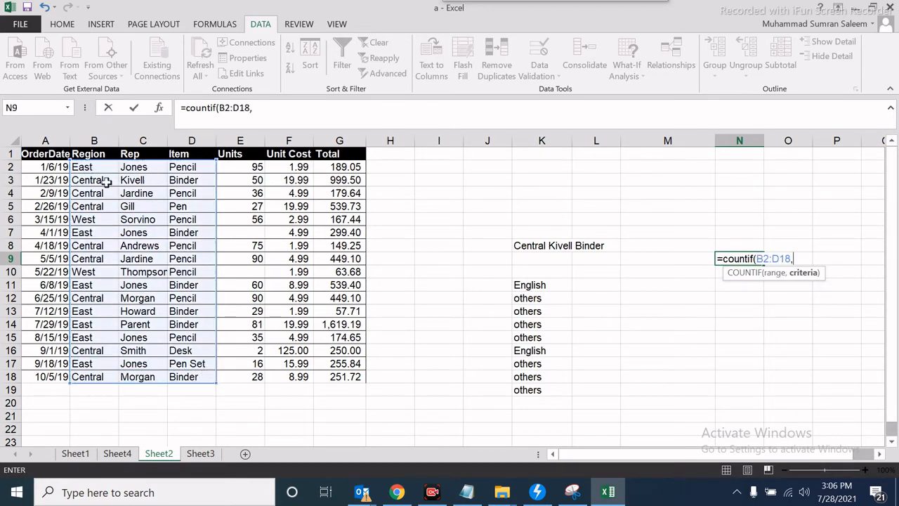
click(186, 167)
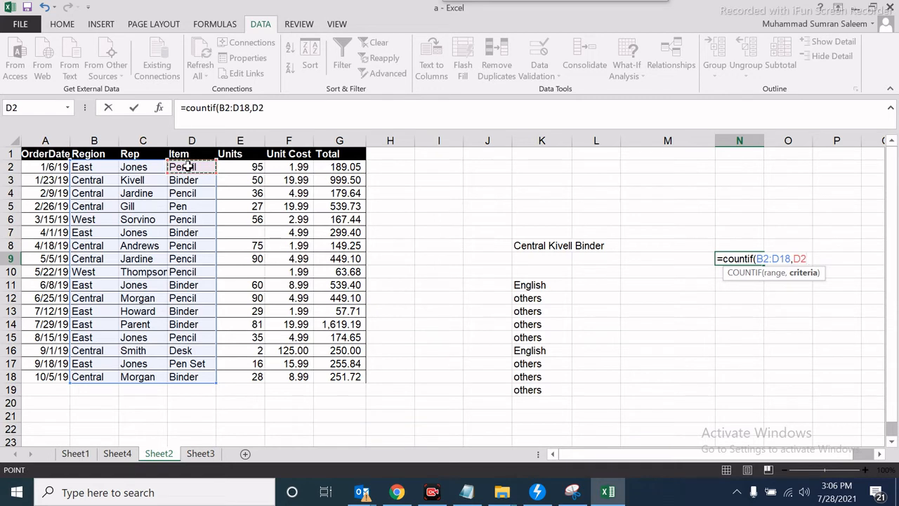
text())
key(Return)
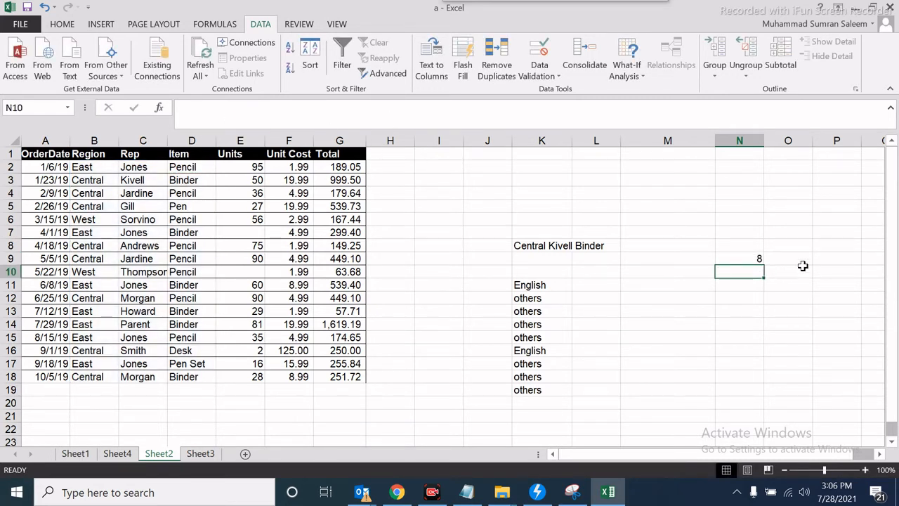
Change the criteria of the COUNTIF formula in N9 to cell D3, making it =COUNTIF(B2:D18,D3)
click(746, 259)
click(271, 111)
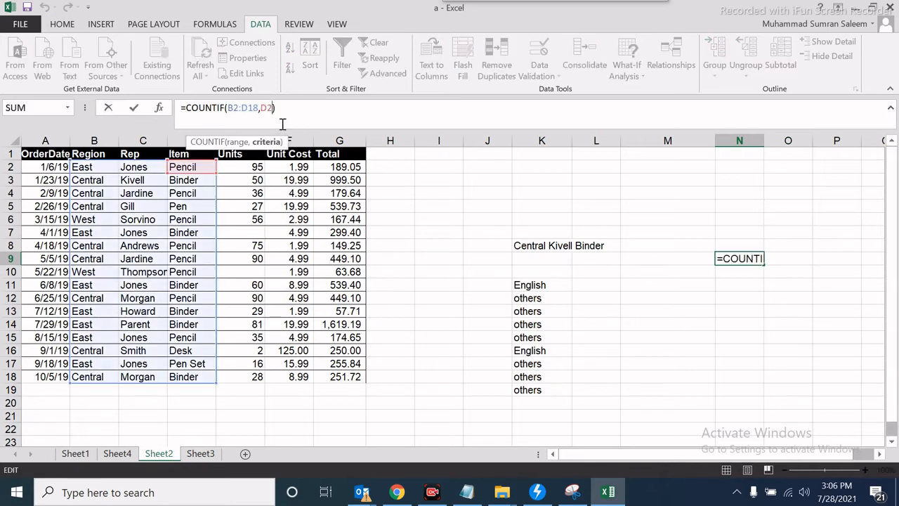
key(BackSpace)
key(BackSpace)
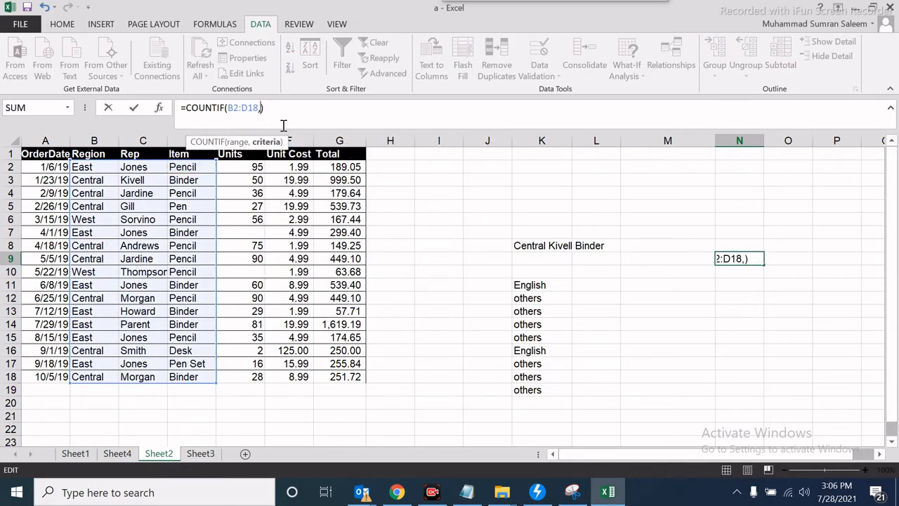
click(200, 182)
key(Return)
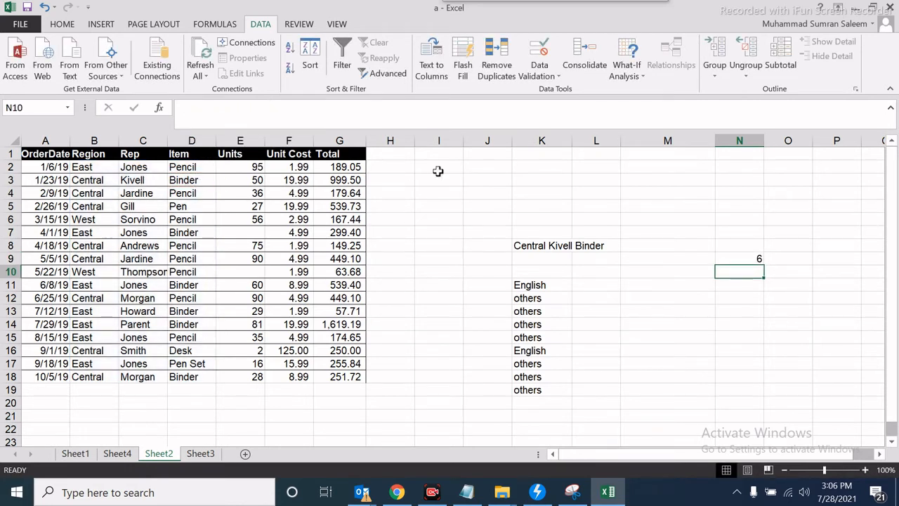
Enter Pencil in cell N11 as a separate criterion cell
click(738, 254)
click(737, 218)
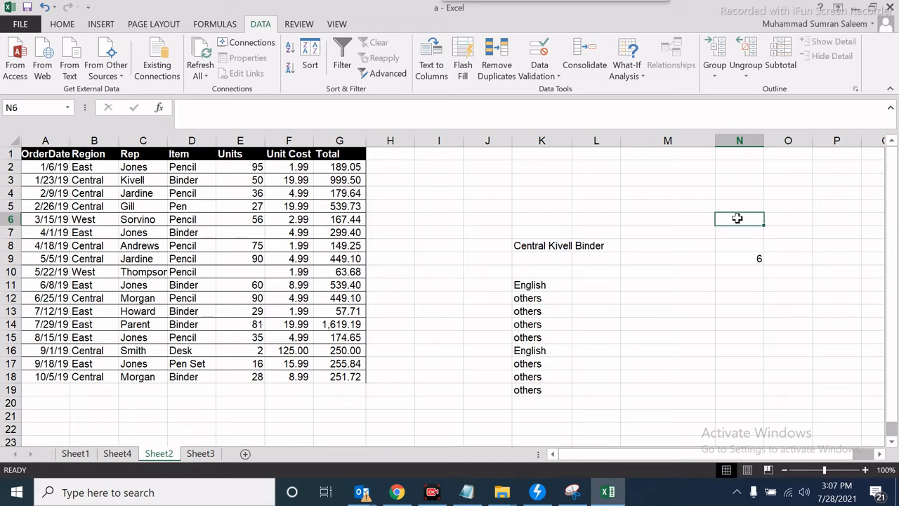
click(734, 294)
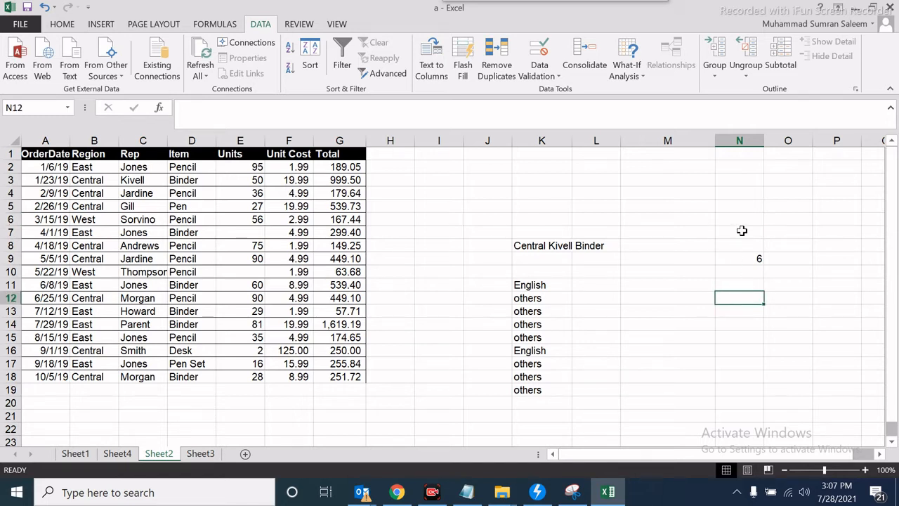
click(735, 283)
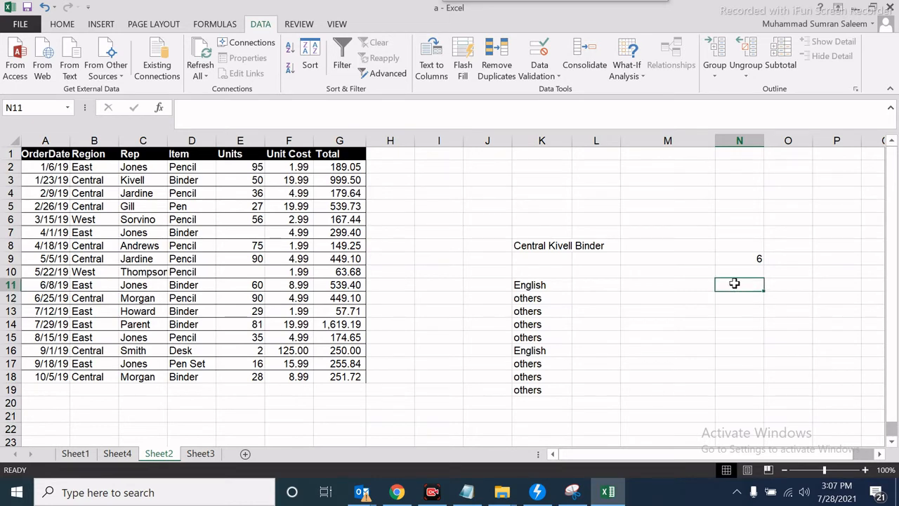
text(Pencil)
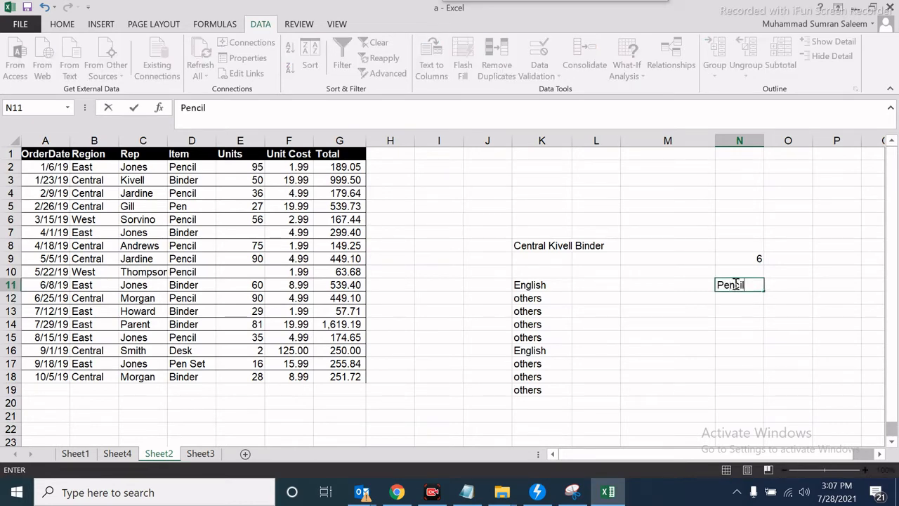
key(Return)
key(Return)
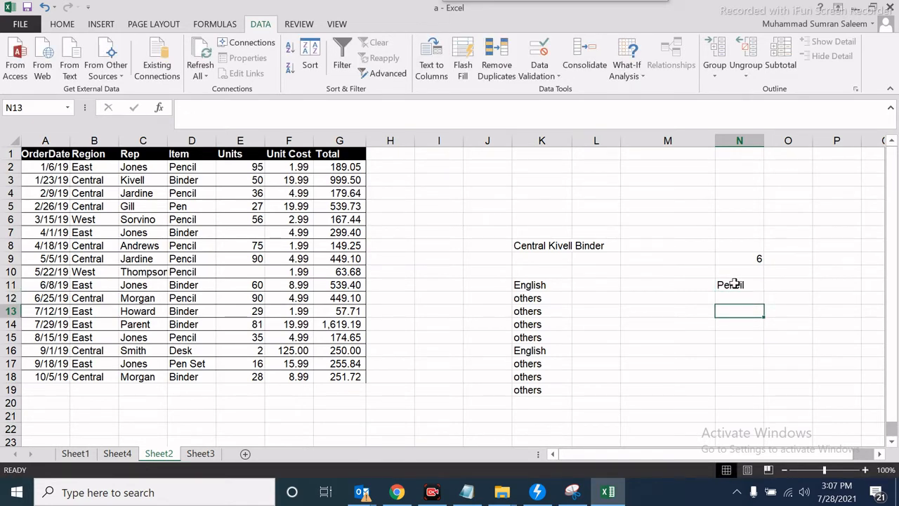
Count the entries matching the criterion cell by entering =COUNTIF(B2:D18,N11) in cell N13
text(=count)
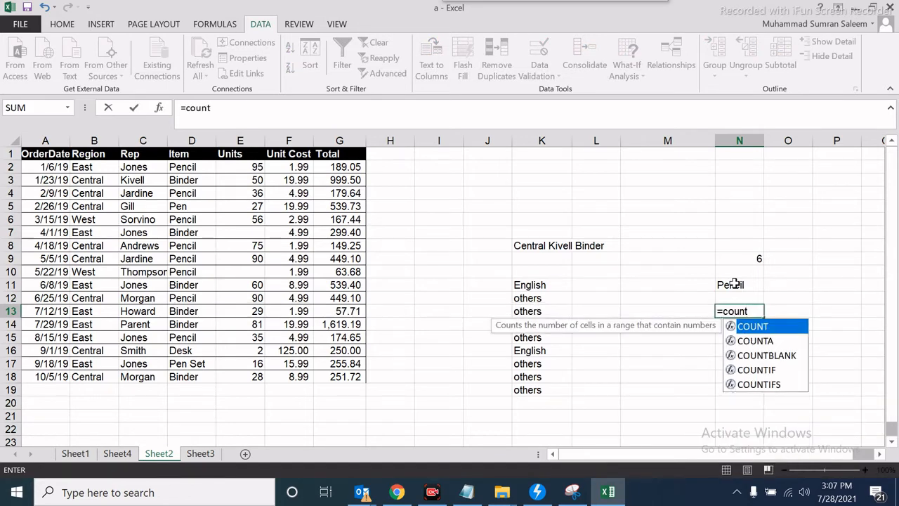
text(if()
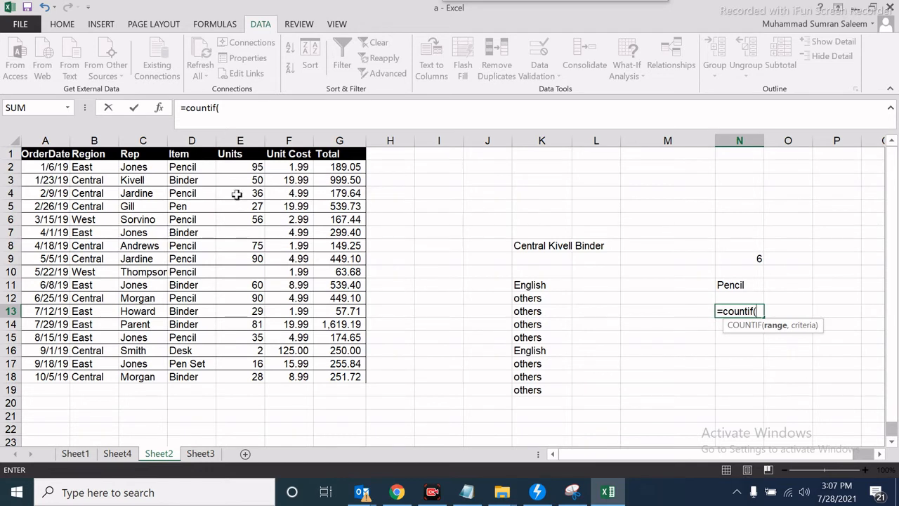
drag(103, 167, 190, 376)
text(,)
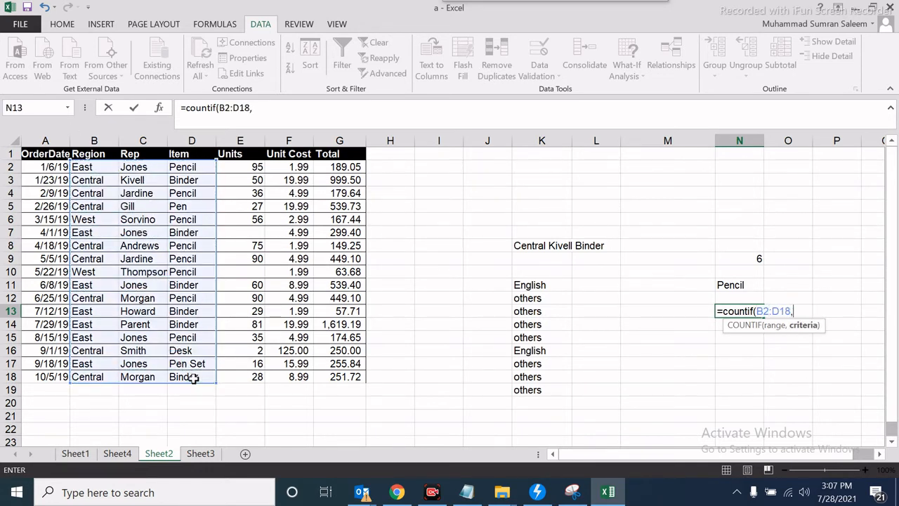
click(723, 283)
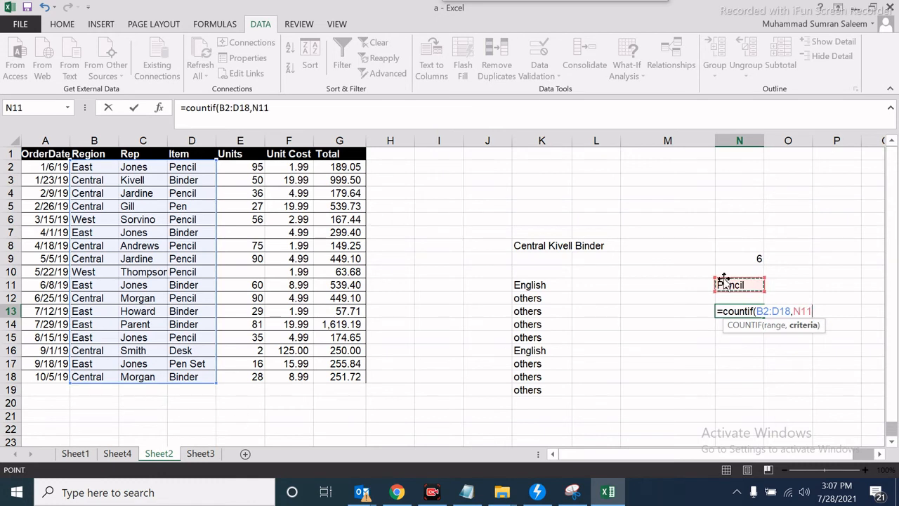
key(Return)
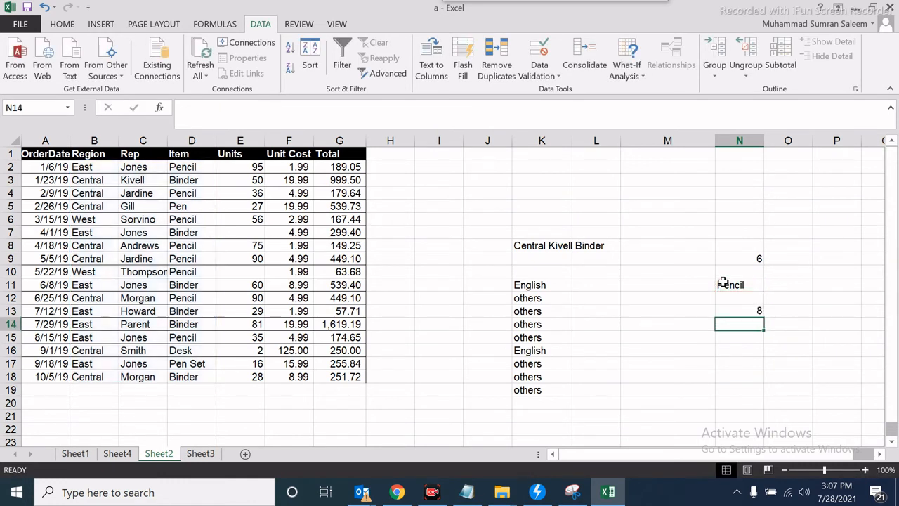
Replace the criterion in cell N11 with desk
click(731, 288)
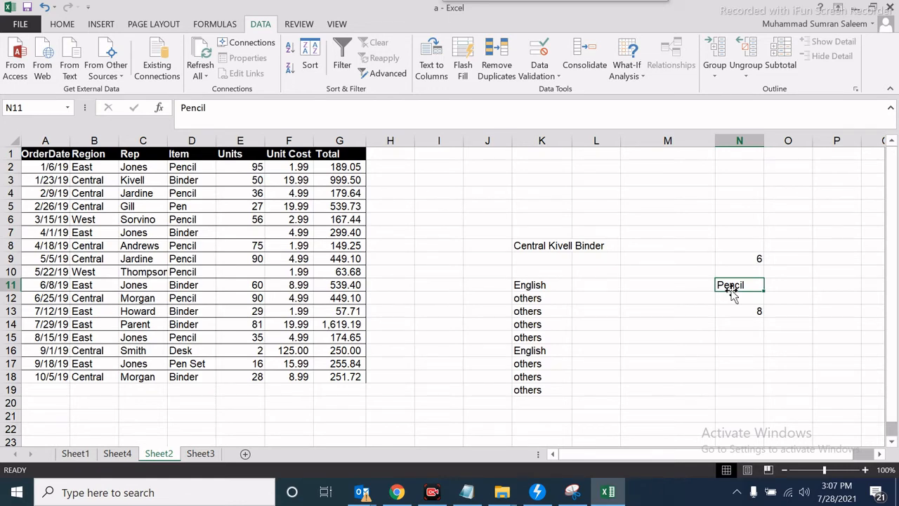
text(de)
key(Return)
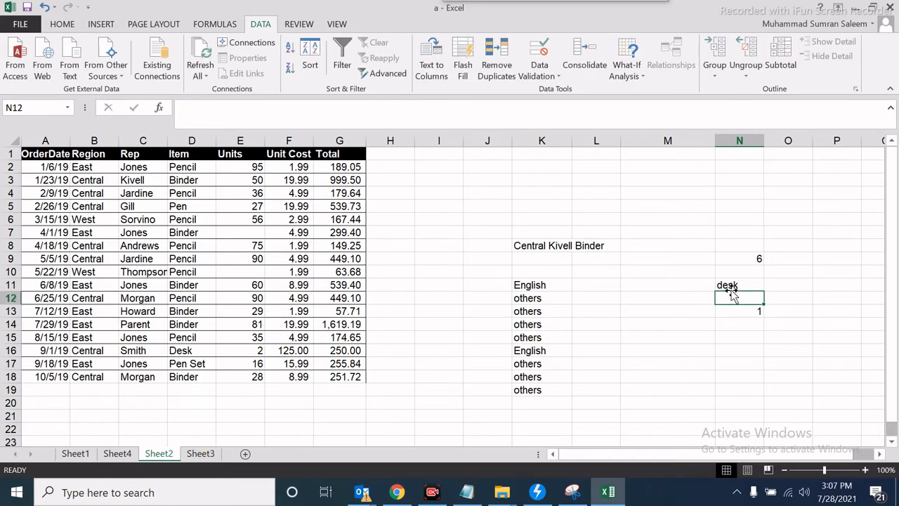
Compare the entries in the Item column with the result and formula in cell N13
click(195, 352)
click(211, 321)
click(213, 284)
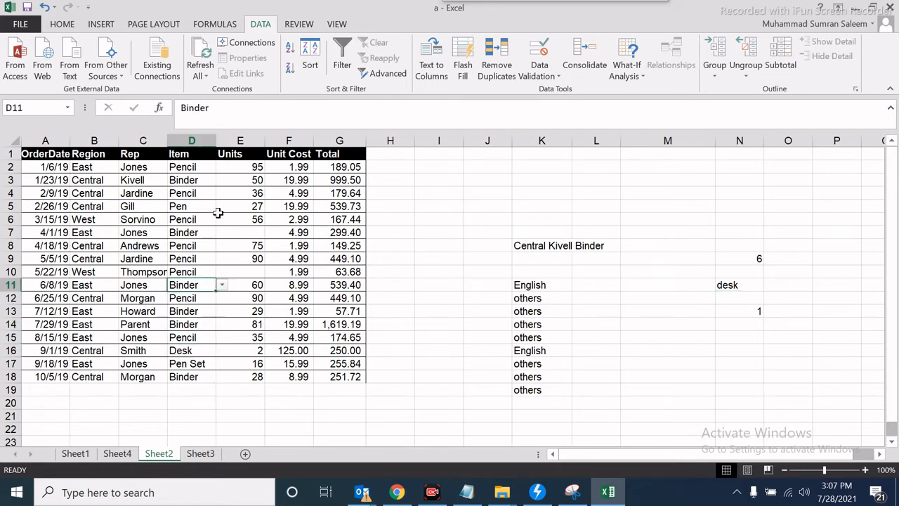
click(209, 166)
click(222, 169)
click(197, 230)
click(754, 312)
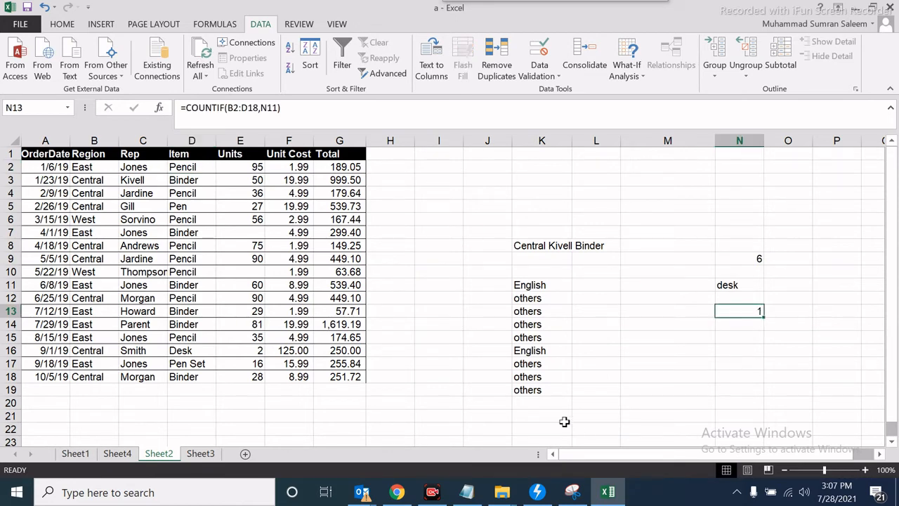
Select the Vlookup topic in the Sheet1 list and go back to the order data on Sheet2
click(112, 454)
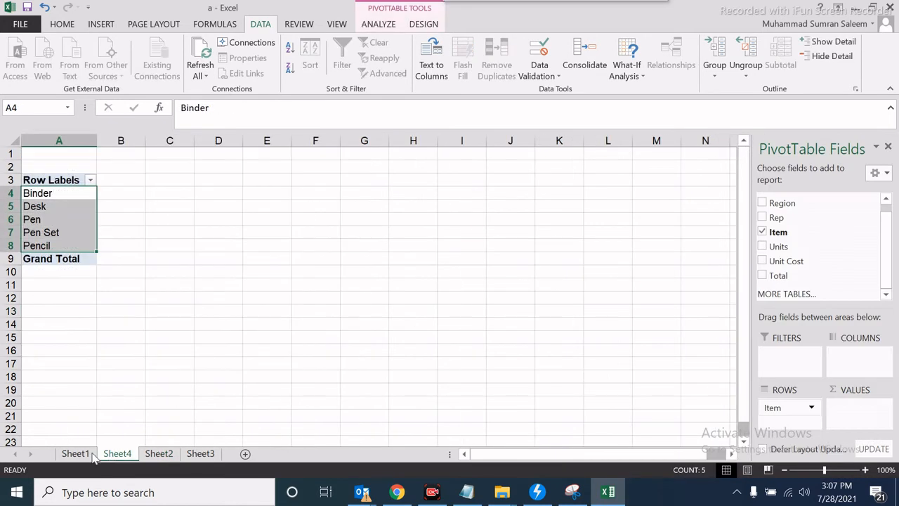
click(76, 453)
click(144, 273)
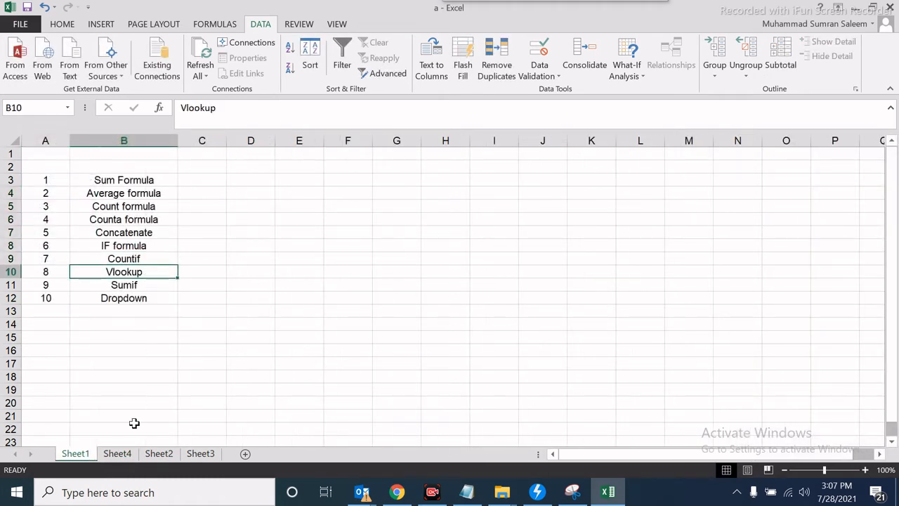
click(118, 453)
click(196, 453)
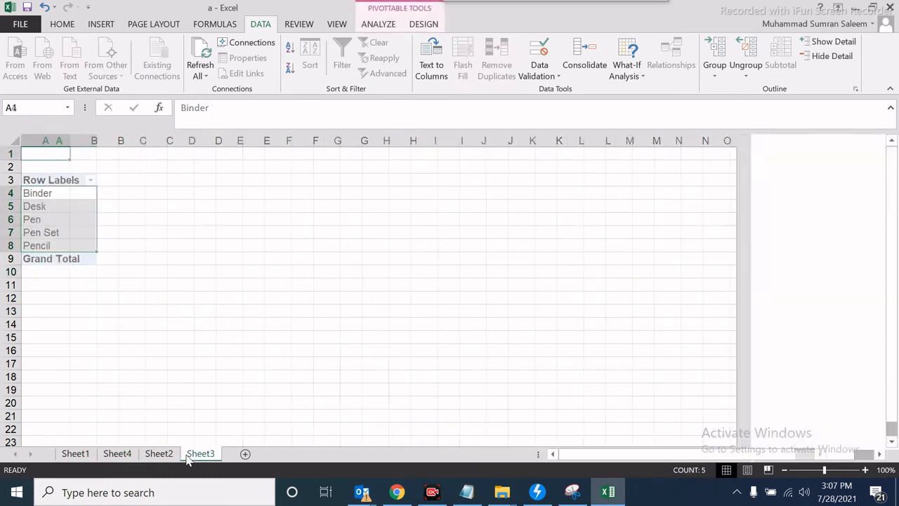
click(158, 453)
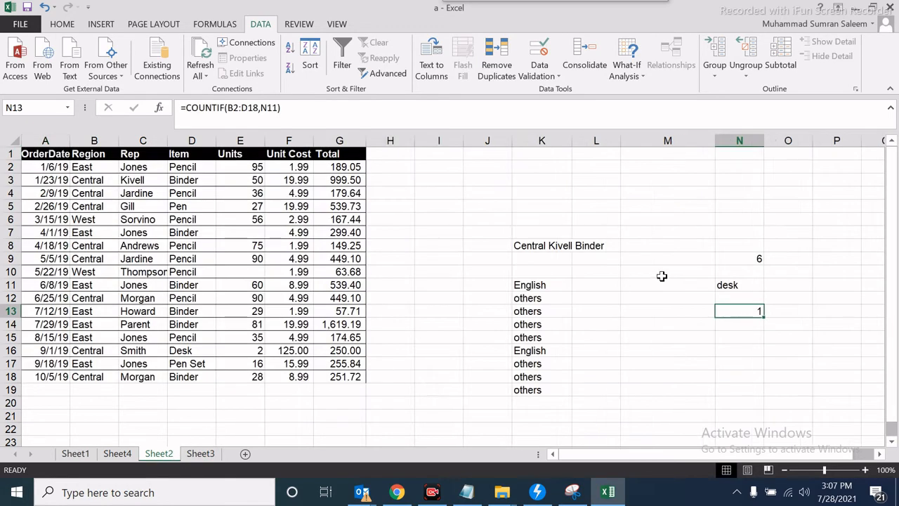
Clear the contents of the earlier formula examples in the range K8:O21
drag(513, 245, 788, 415)
right_click(729, 380)
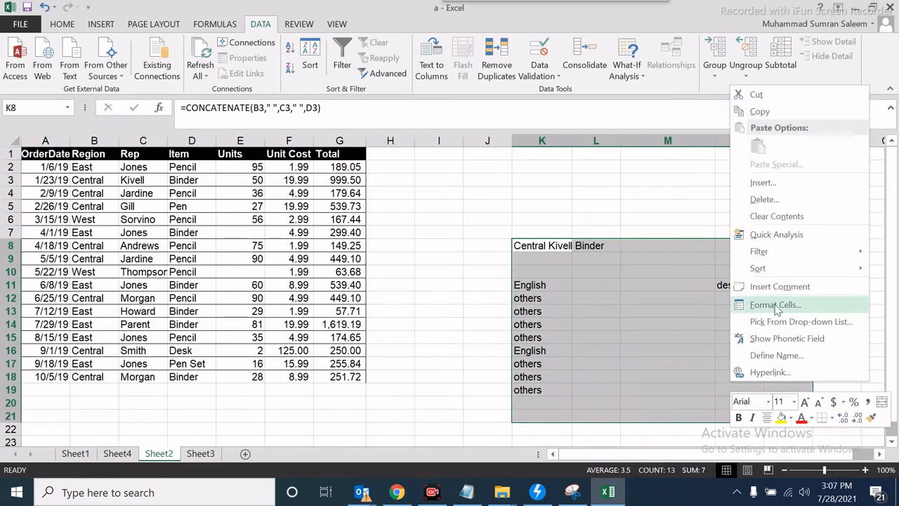
click(775, 216)
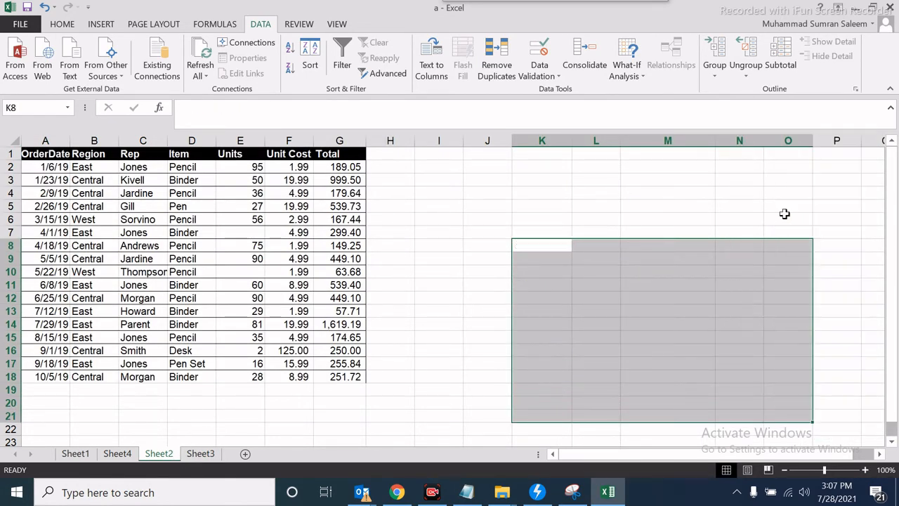
Label a new lookup table with the headings Region in cell K3 and total units in cell L3
click(584, 182)
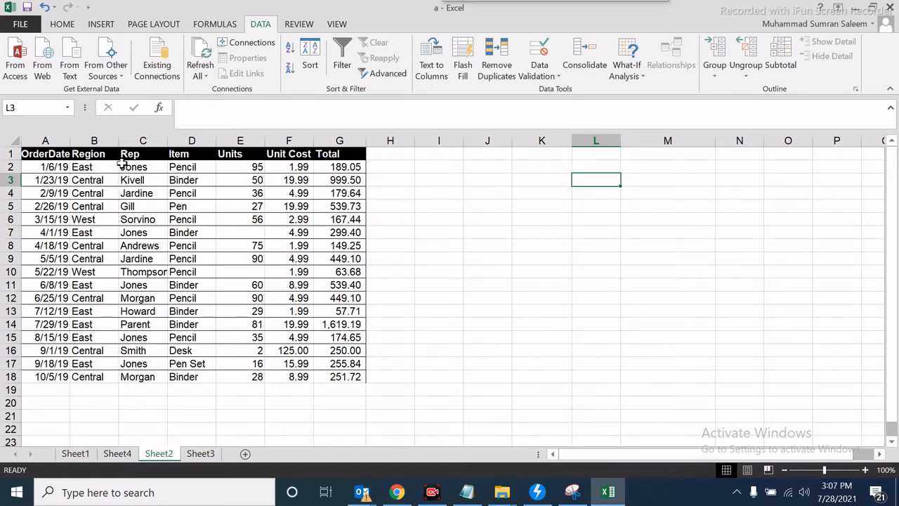
click(551, 181)
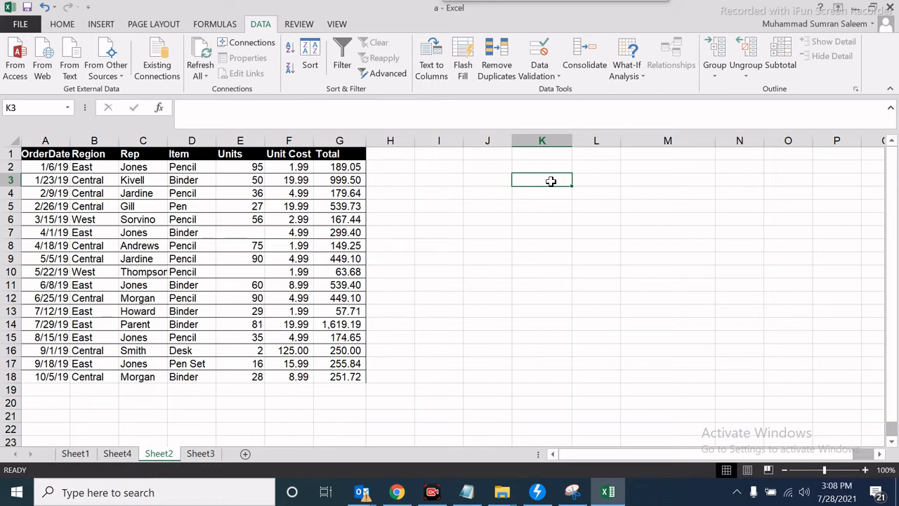
text(Region)
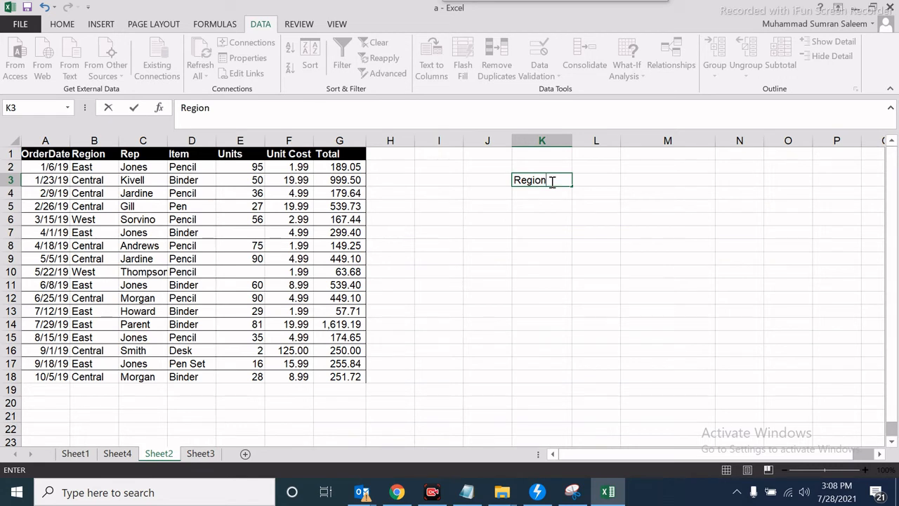
click(605, 181)
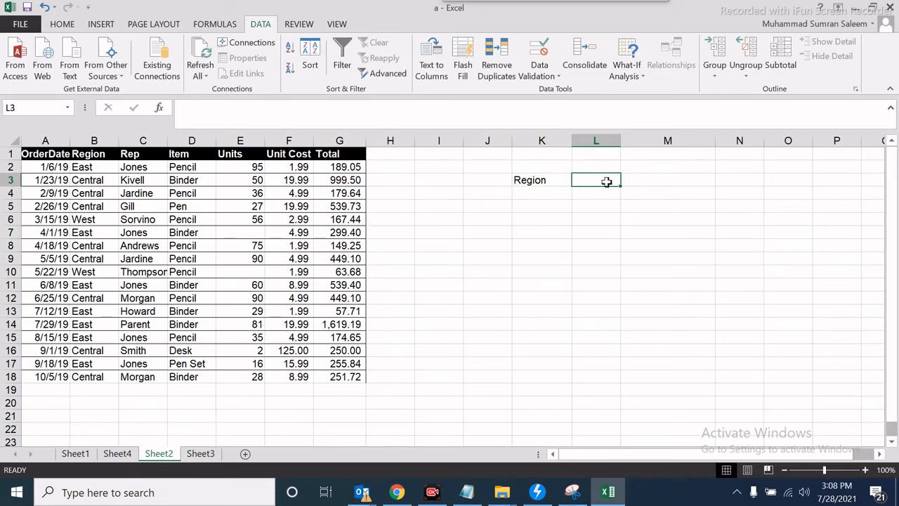
text(total units)
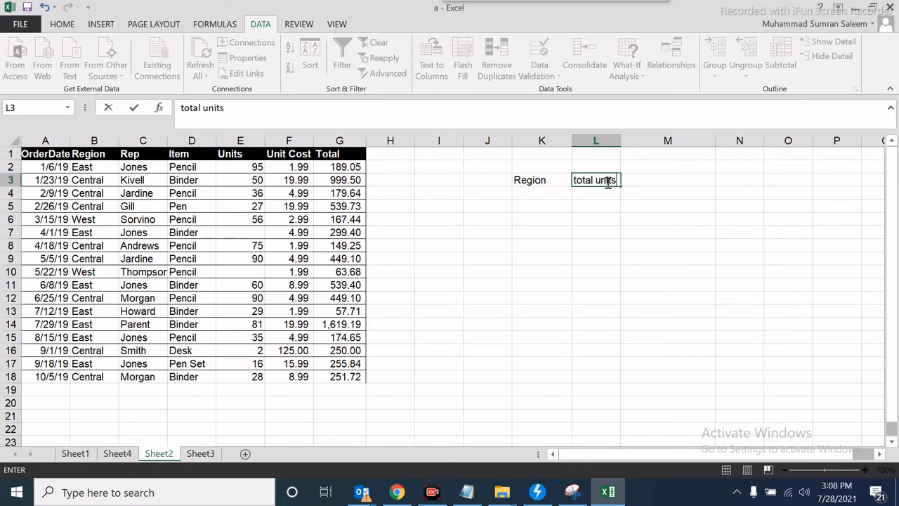
key(Return)
click(542, 190)
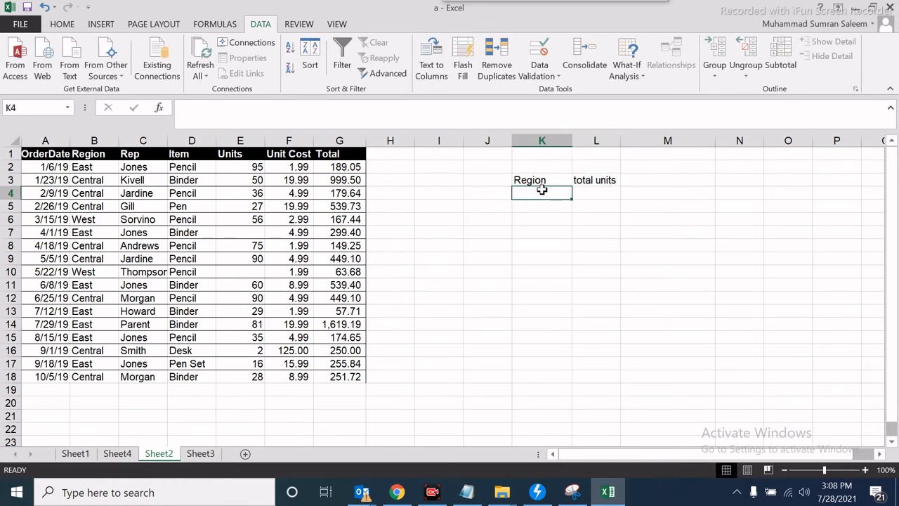
Enter East in K4 and look up its Units in L4 with the formula =VLOOKUP(K4,B1:E18,4,0)
text(East)
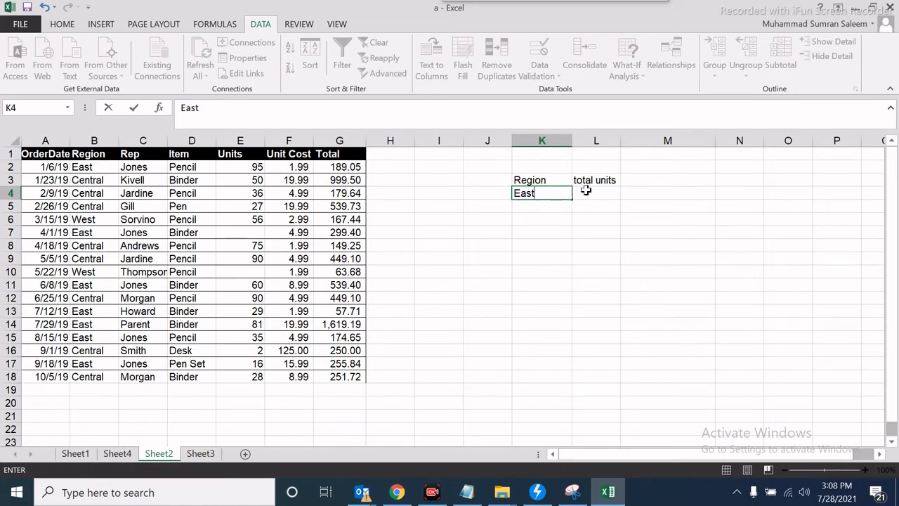
click(586, 191)
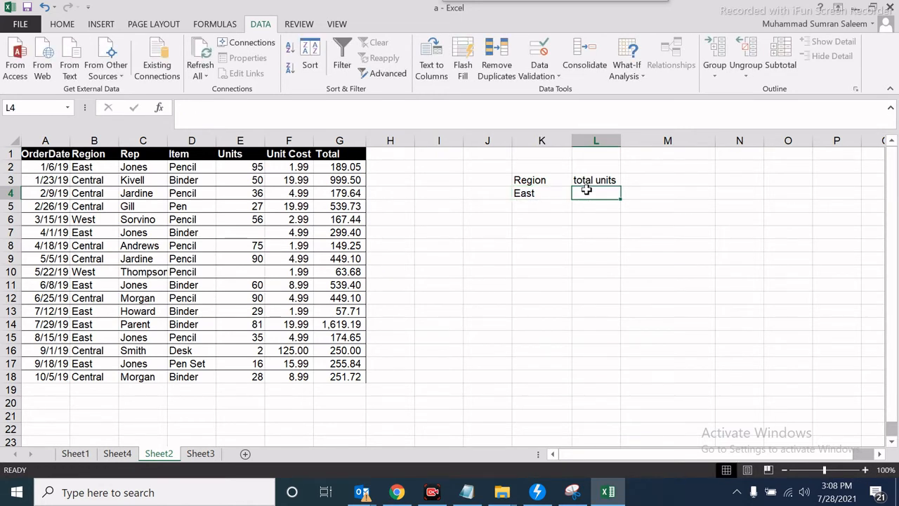
text(=vl)
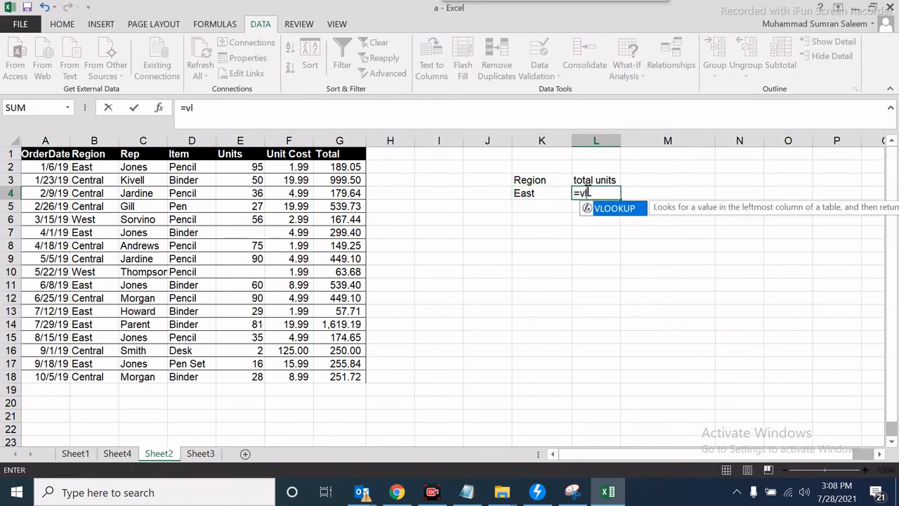
text(ookup()
click(538, 192)
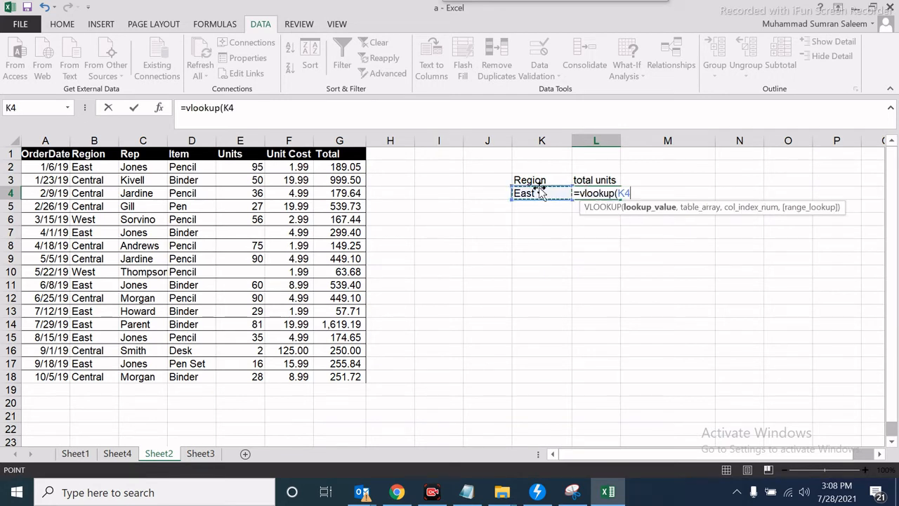
text(,)
drag(94, 156, 253, 383)
text(,)
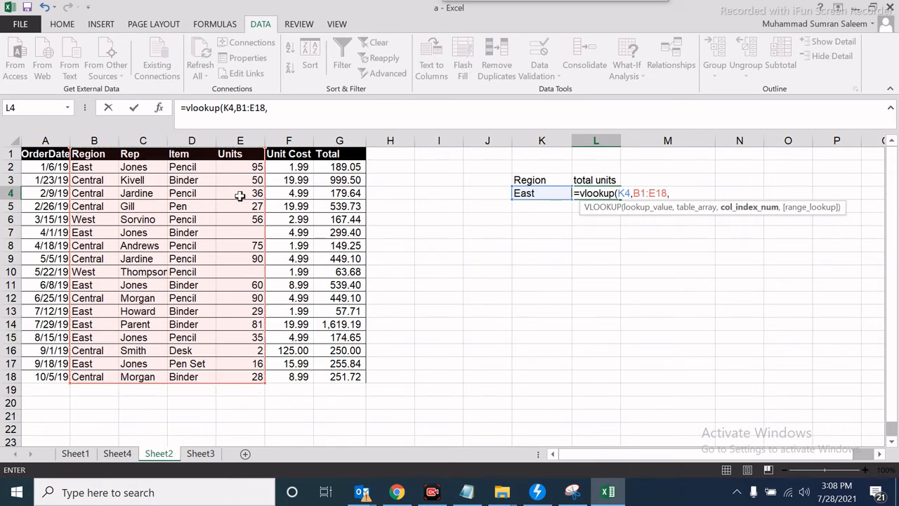
text(4,)
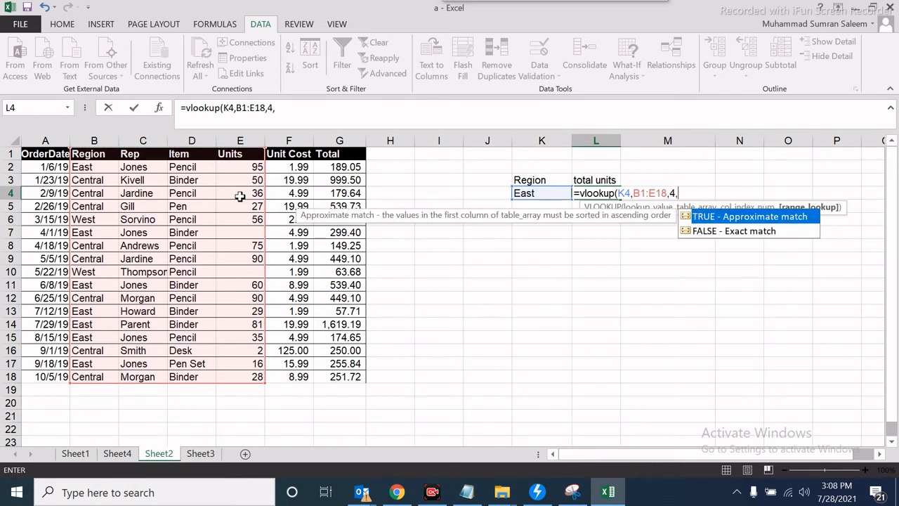
text(0))
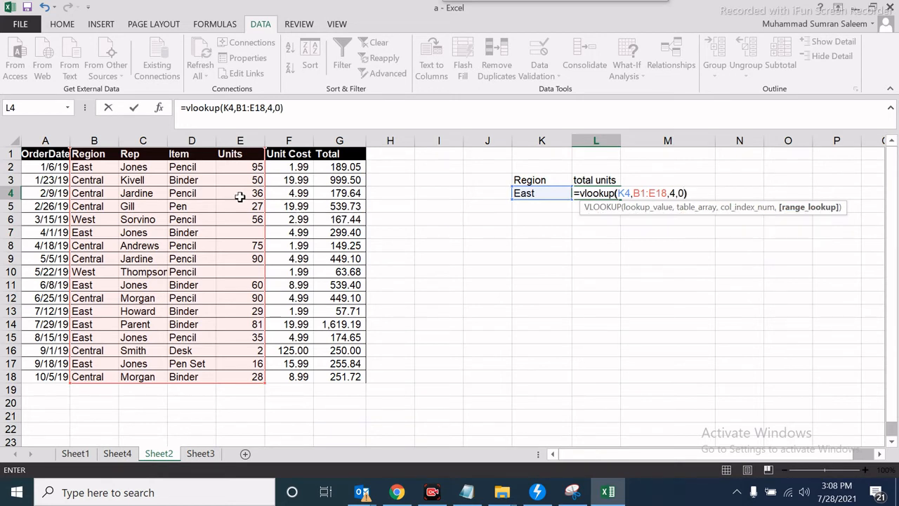
key(Return)
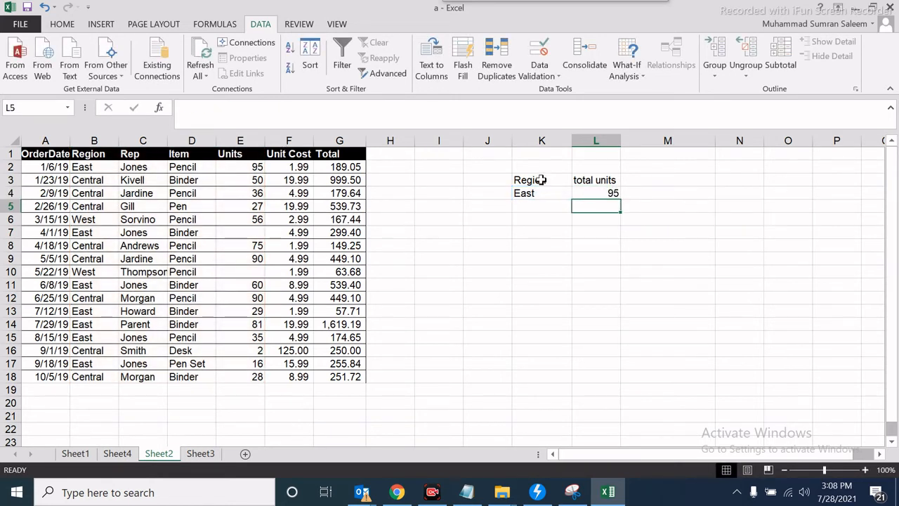
Try to enter 60 in the empty Units cell E7
click(547, 198)
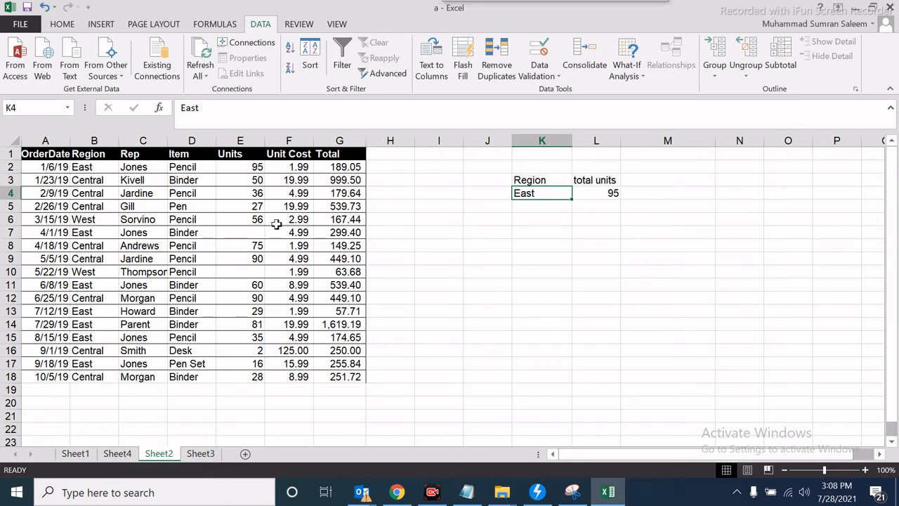
click(253, 240)
click(249, 234)
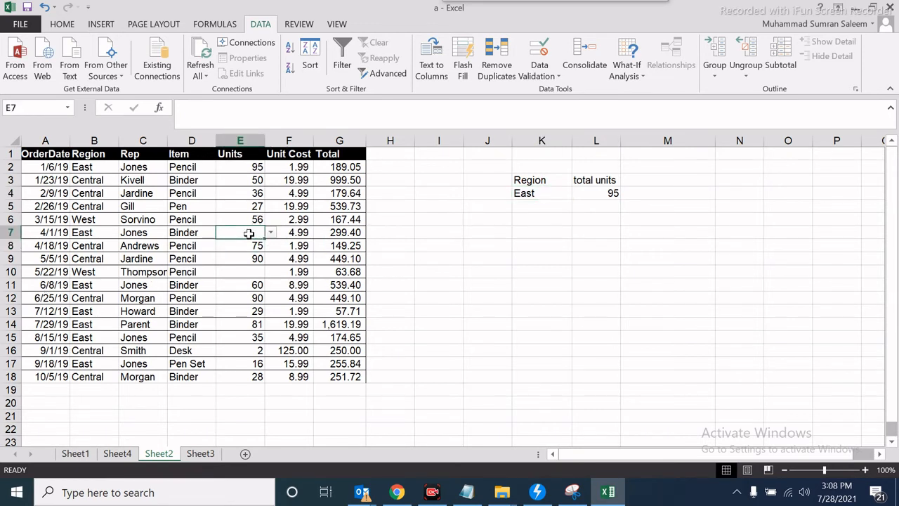
text(60)
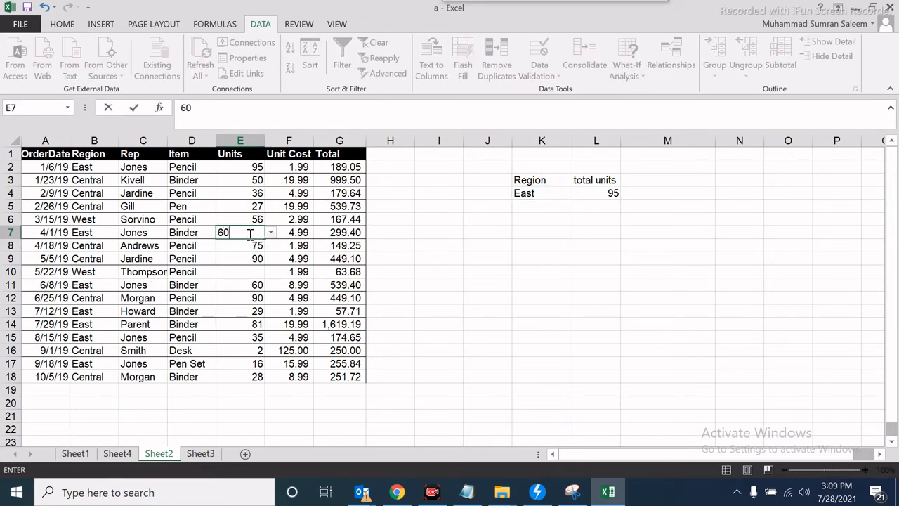
click(245, 274)
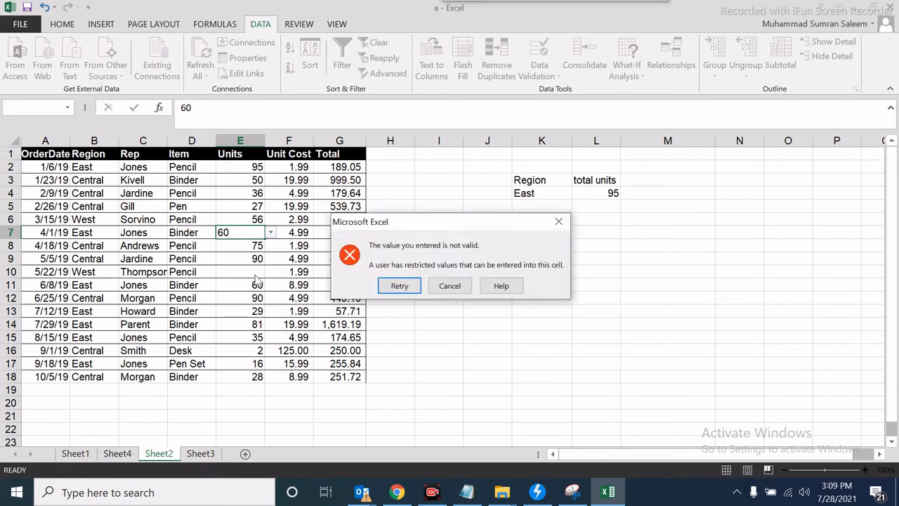
click(463, 289)
click(290, 256)
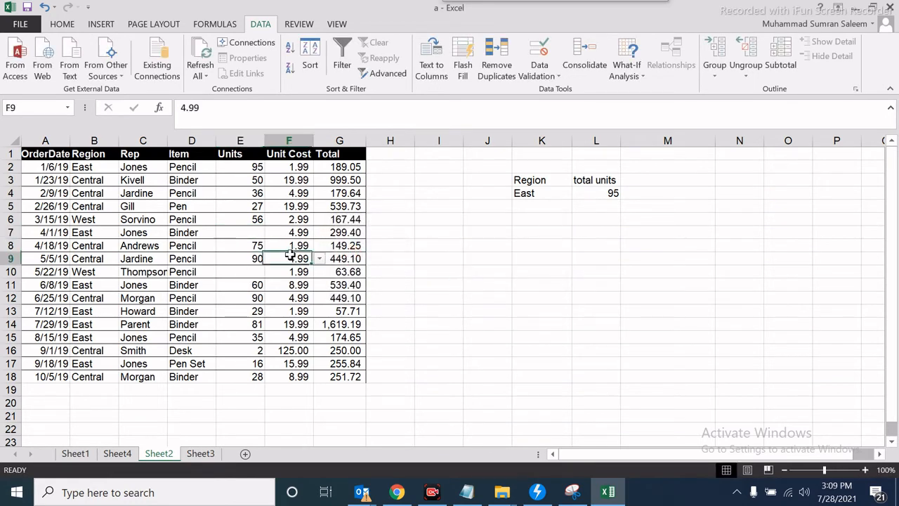
Test the lookup by changing the region in K4 first to Central and finally to West
click(549, 206)
click(530, 192)
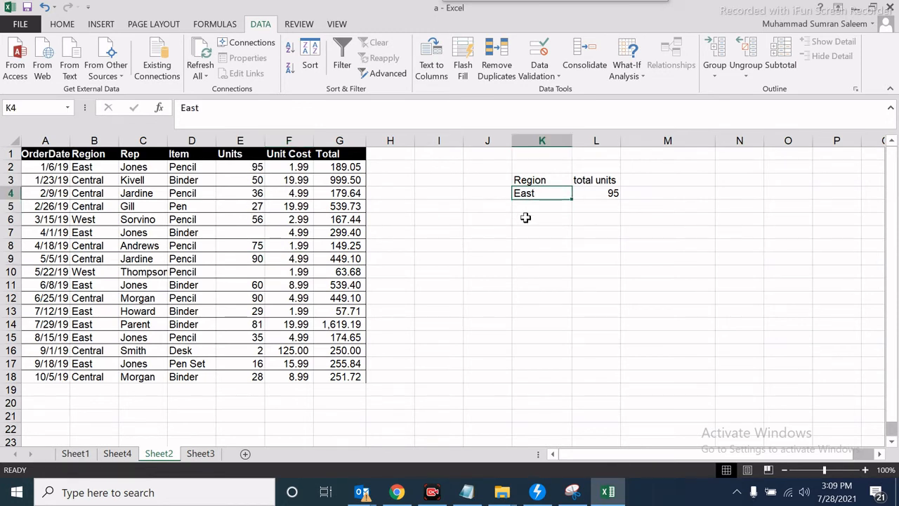
text(Central)
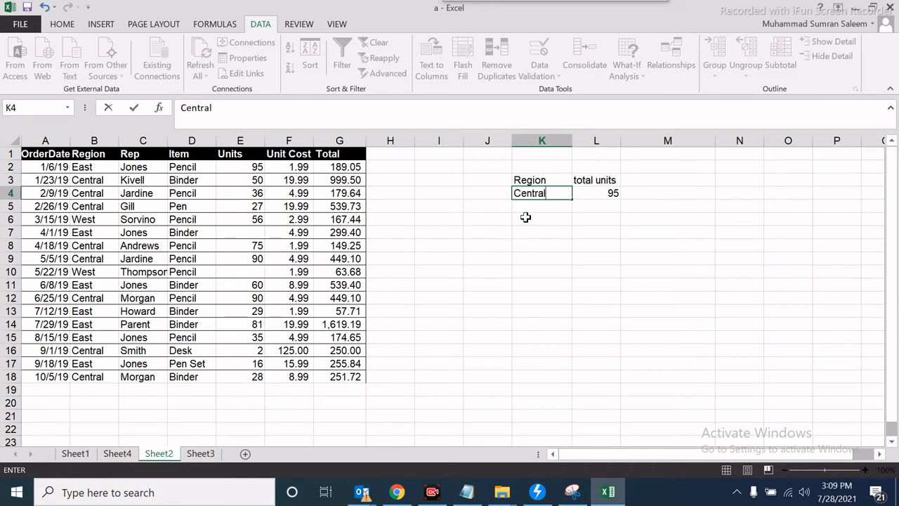
key(Return)
click(520, 194)
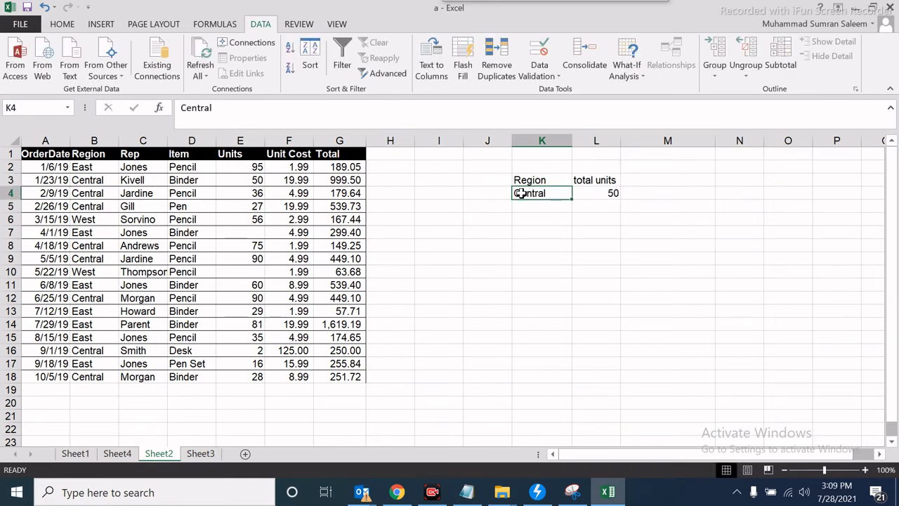
text(W)
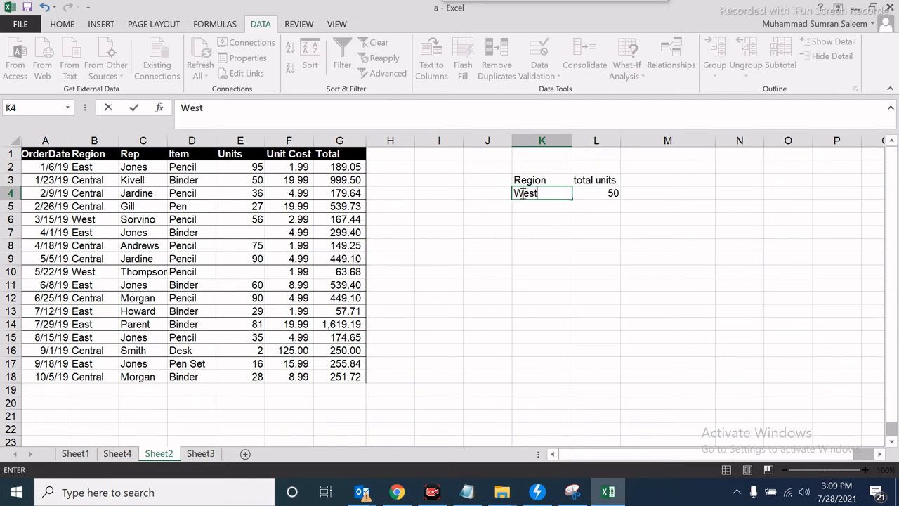
text(est)
key(Return)
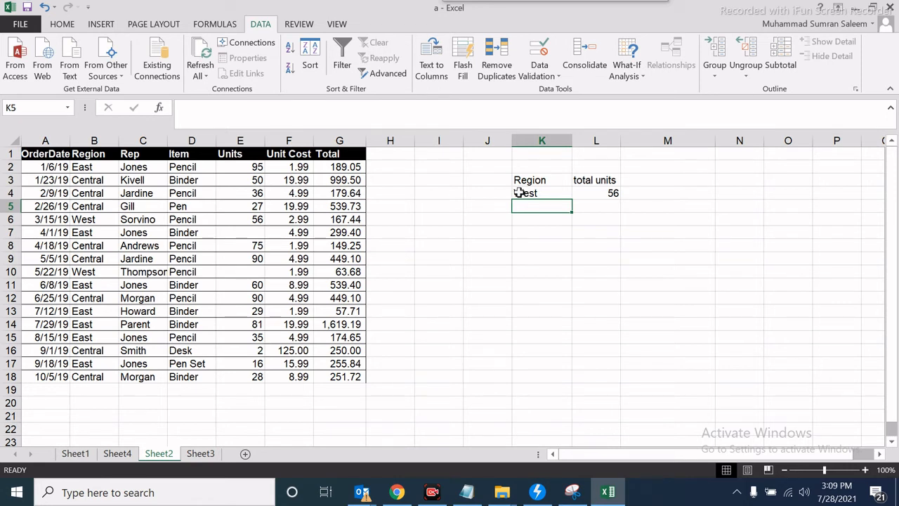
click(599, 180)
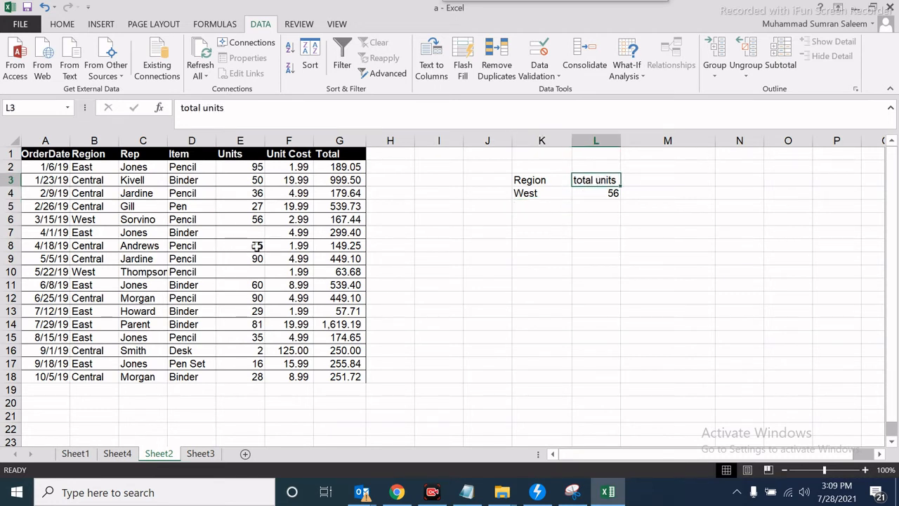
Clear all contents and formatting from the order data in the range A2:G18
click(91, 180)
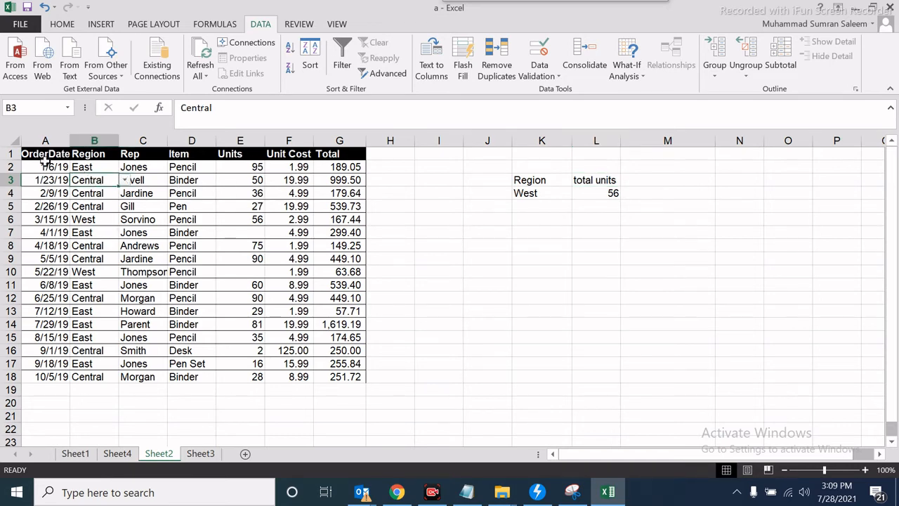
drag(44, 166, 351, 377)
right_click(332, 328)
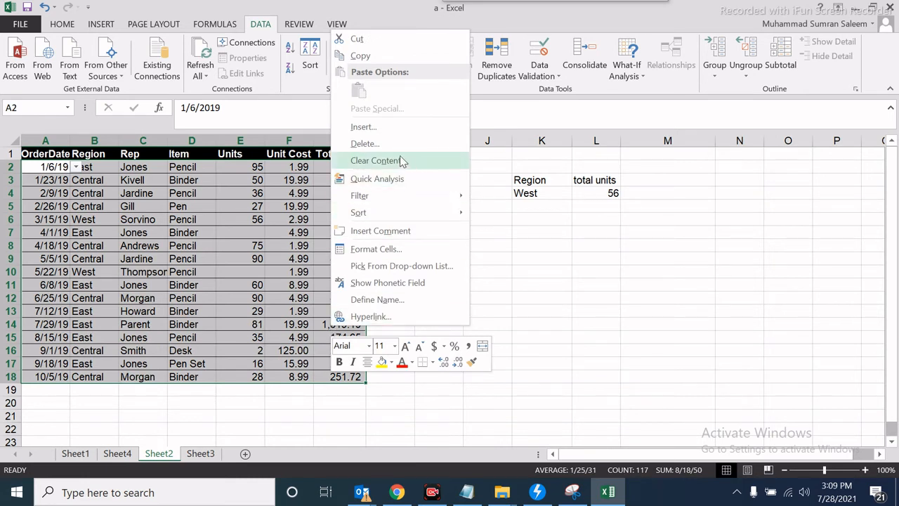
key(Escape)
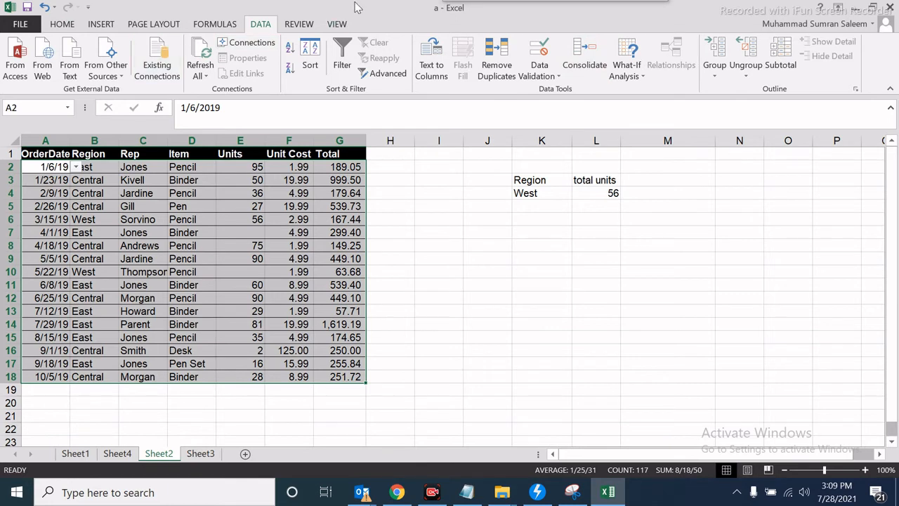
click(303, 26)
click(337, 26)
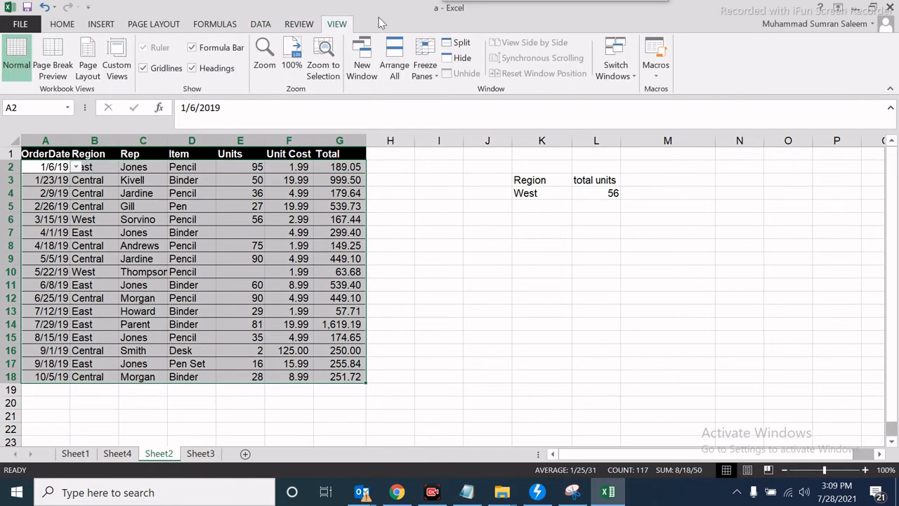
click(210, 26)
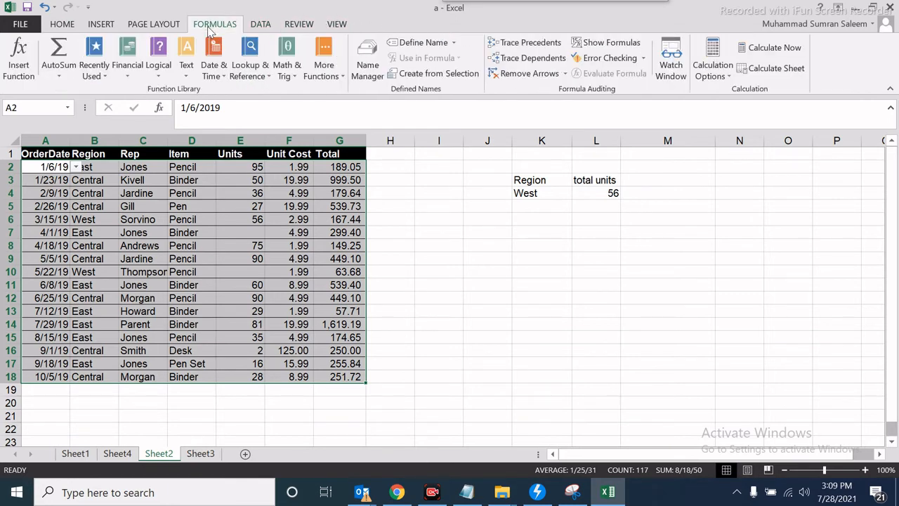
click(260, 25)
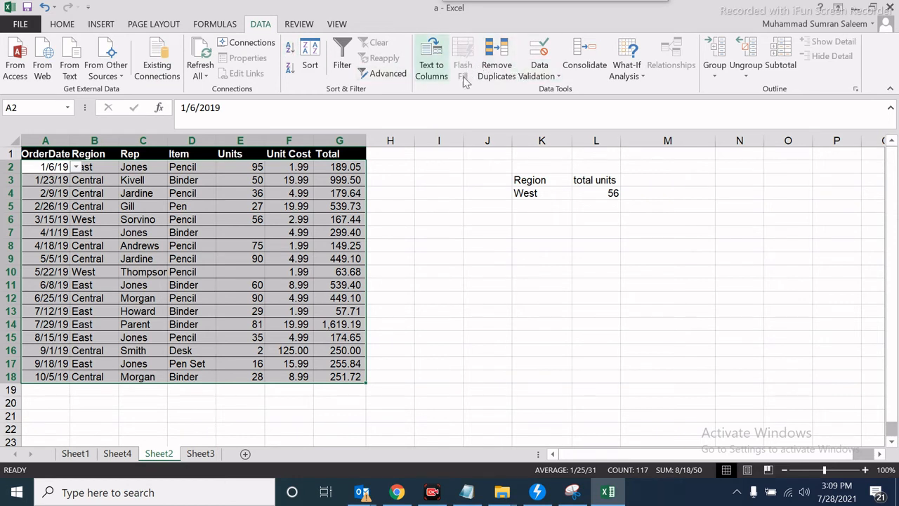
click(538, 73)
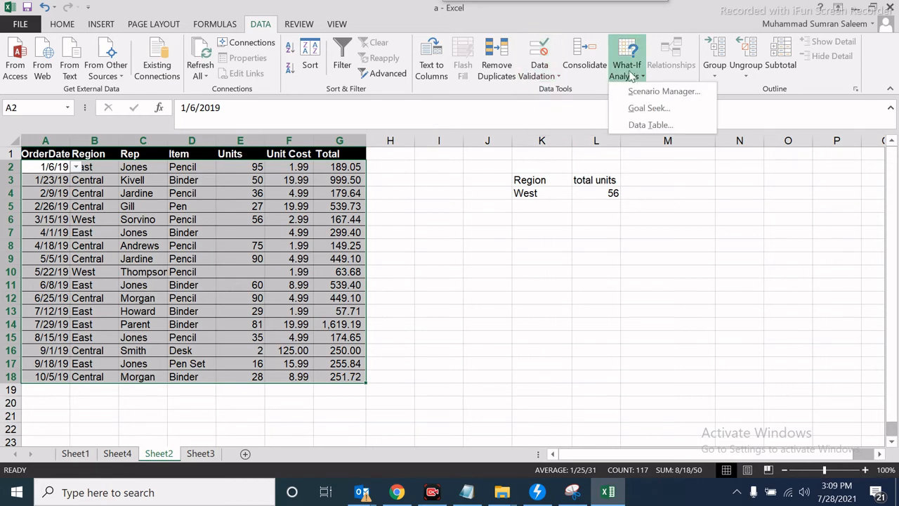
click(140, 26)
click(62, 26)
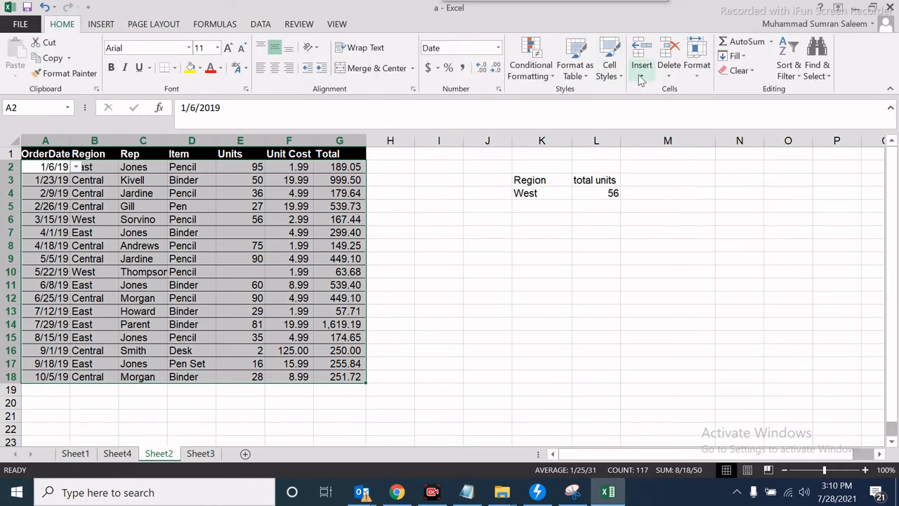
click(735, 70)
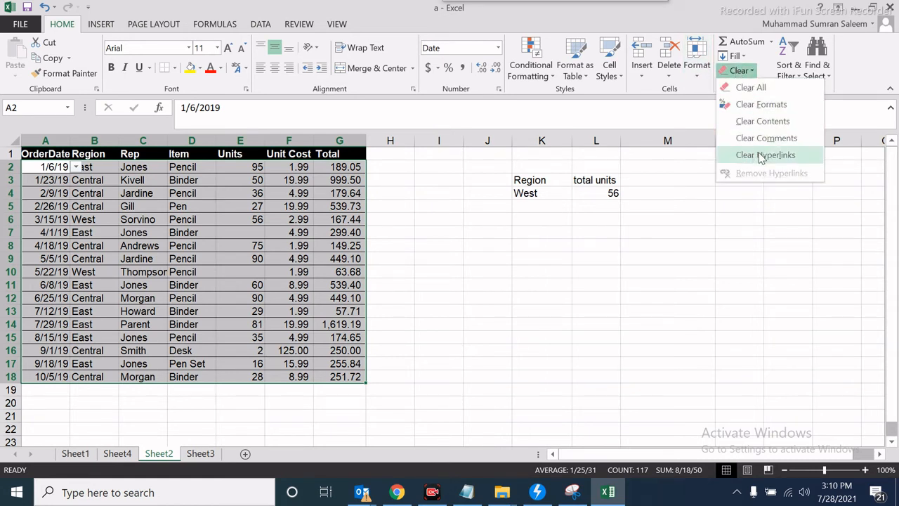
click(750, 88)
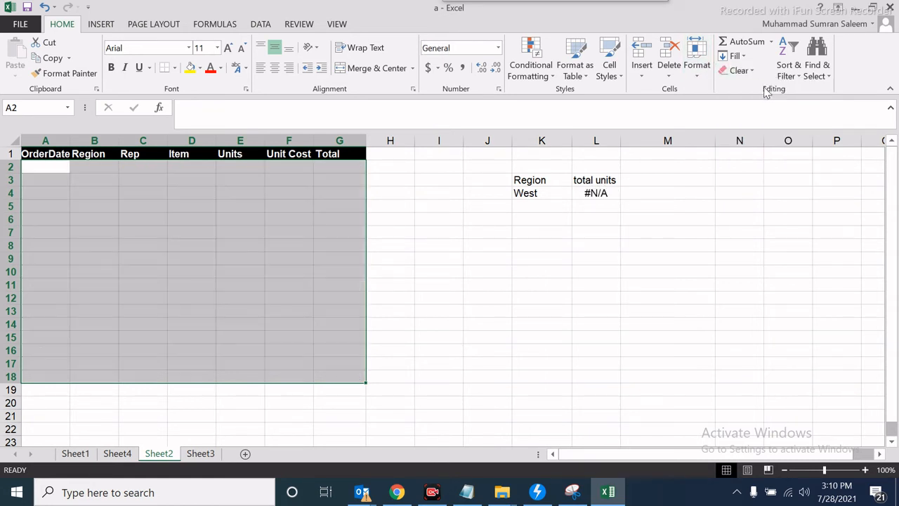
Undo the clearing of the order data
click(491, 215)
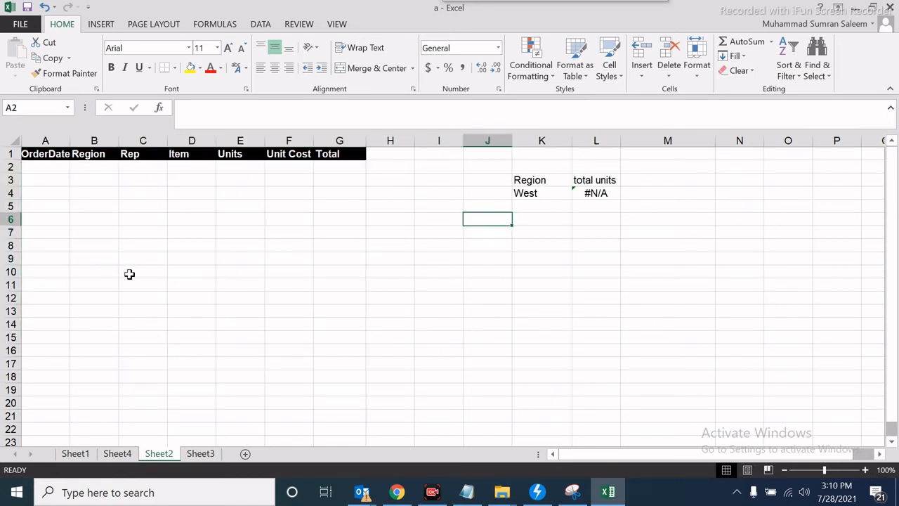
key(ctrl+z)
click(341, 311)
click(239, 274)
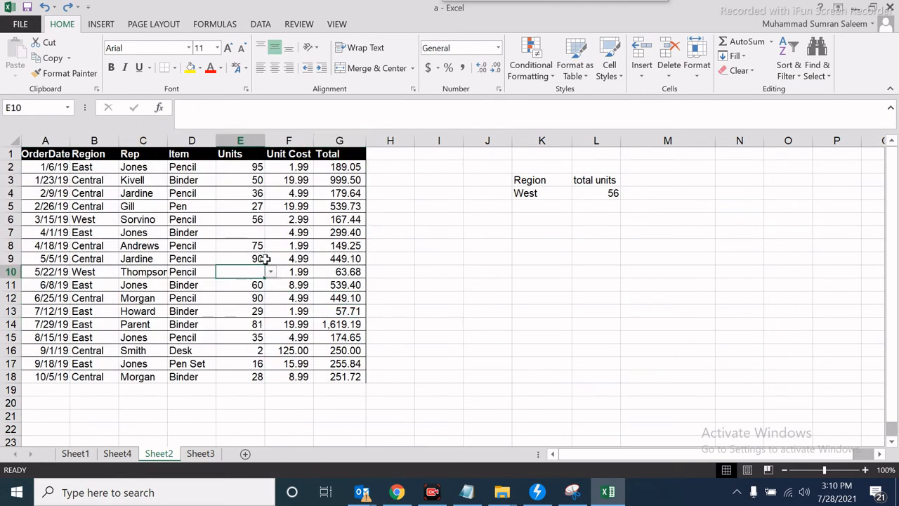
drag(249, 168, 252, 363)
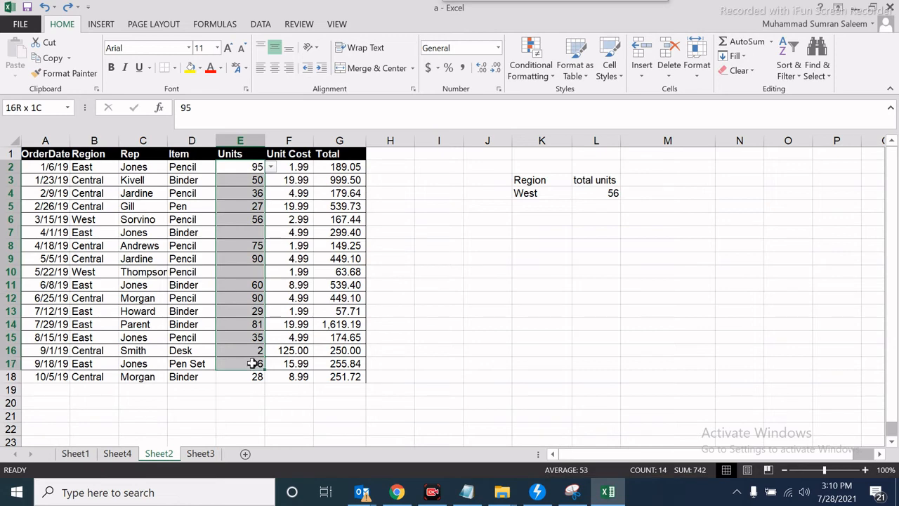
right_click(249, 311)
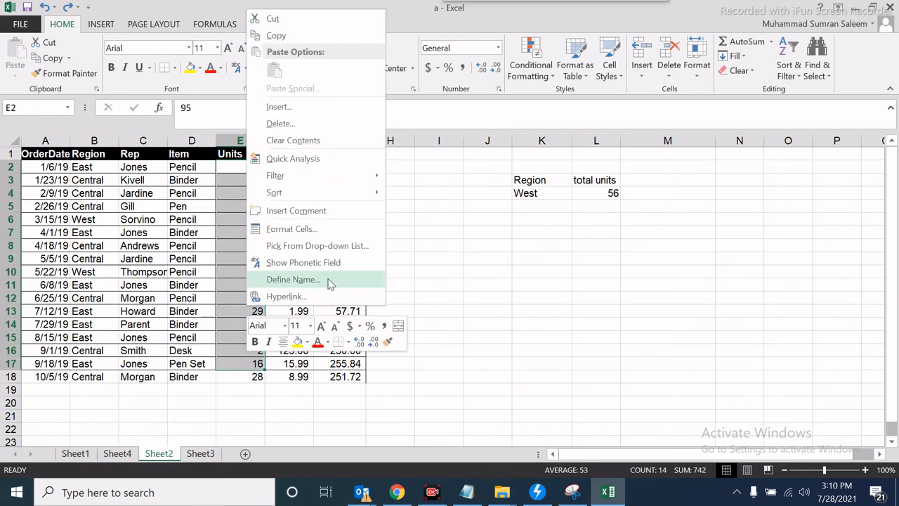
click(460, 242)
click(492, 234)
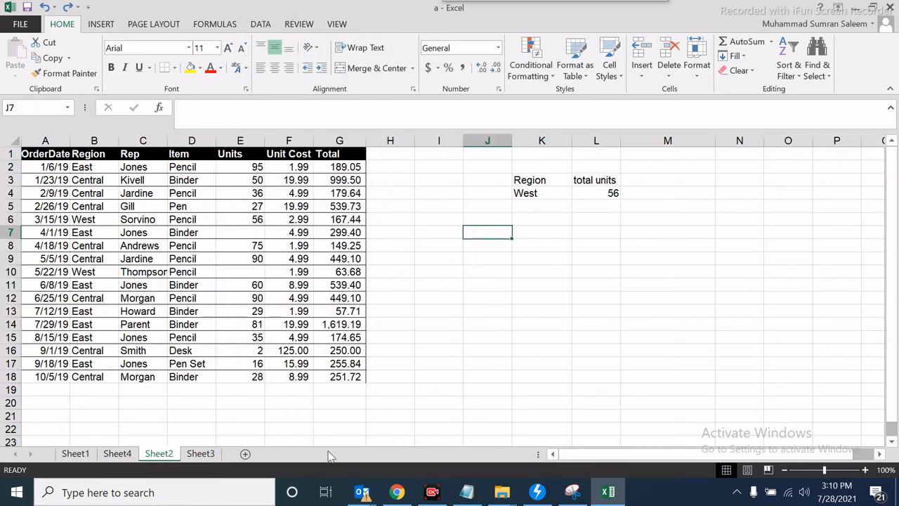
Go to the topic list on Sheet1 and select the Sumif entry in B11
click(83, 450)
click(142, 284)
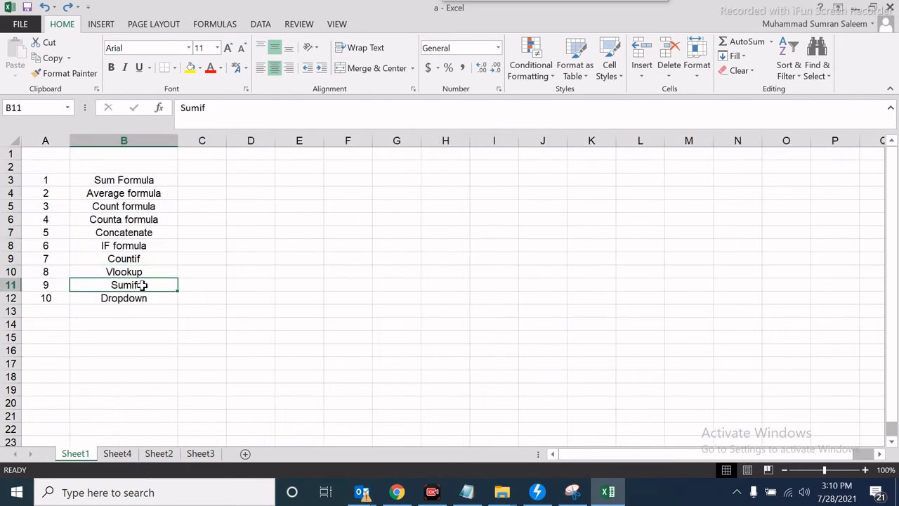
On Sheet2, enter a SUMIF formula in K9 with range B2:E18, criteria K4 and sum range G2:G18
click(211, 454)
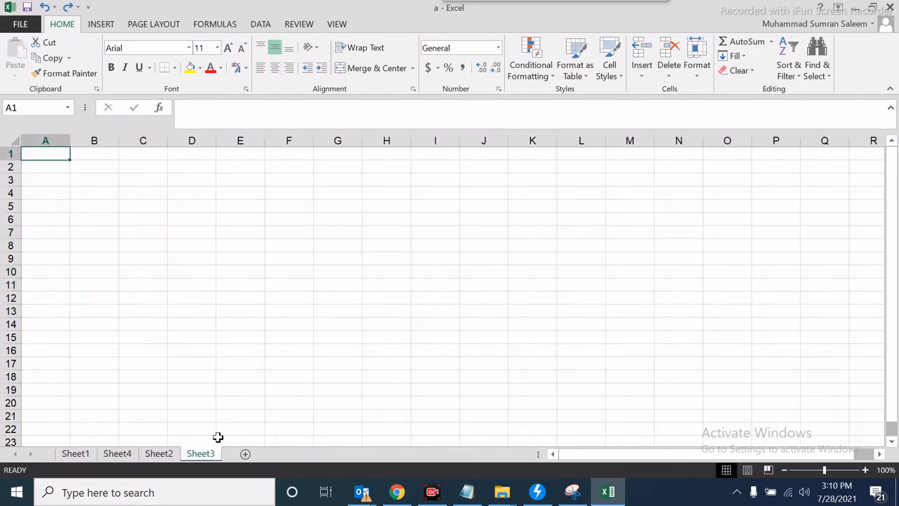
click(163, 455)
click(530, 260)
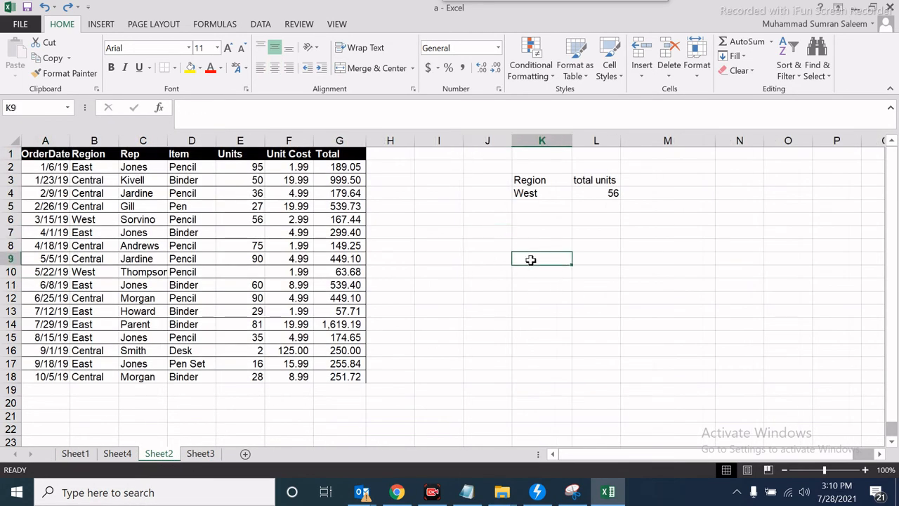
text(=sumif)
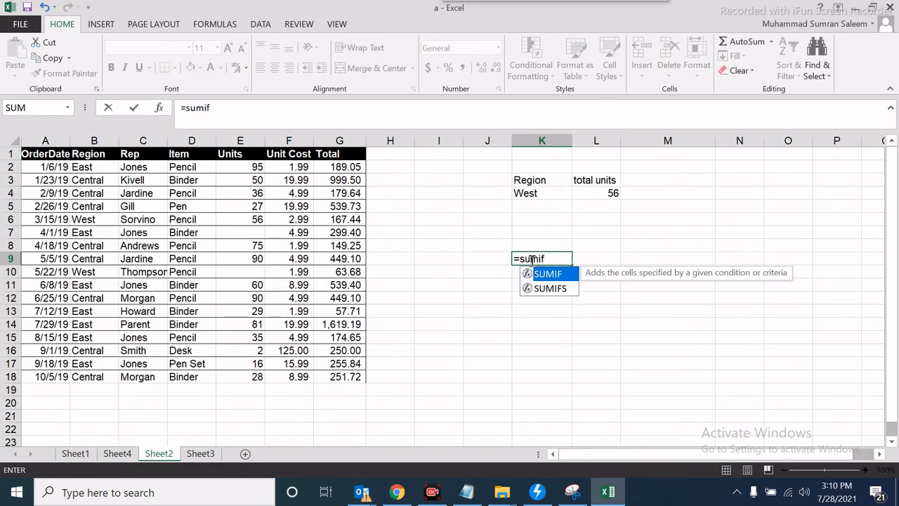
text(()
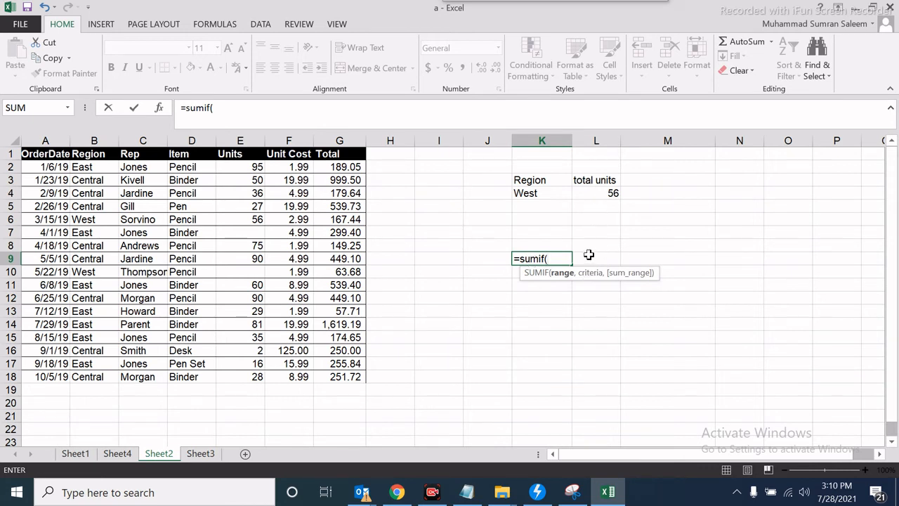
drag(84, 170, 248, 378)
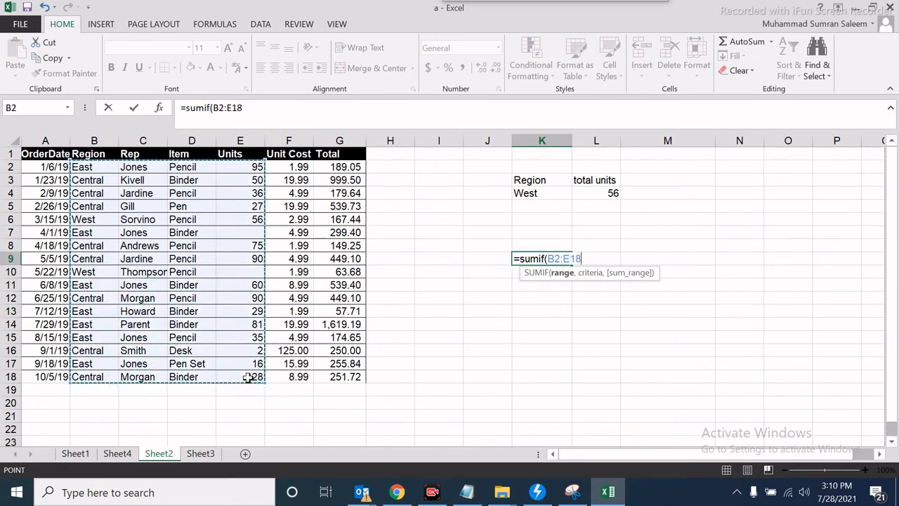
text(,)
click(536, 194)
text(,)
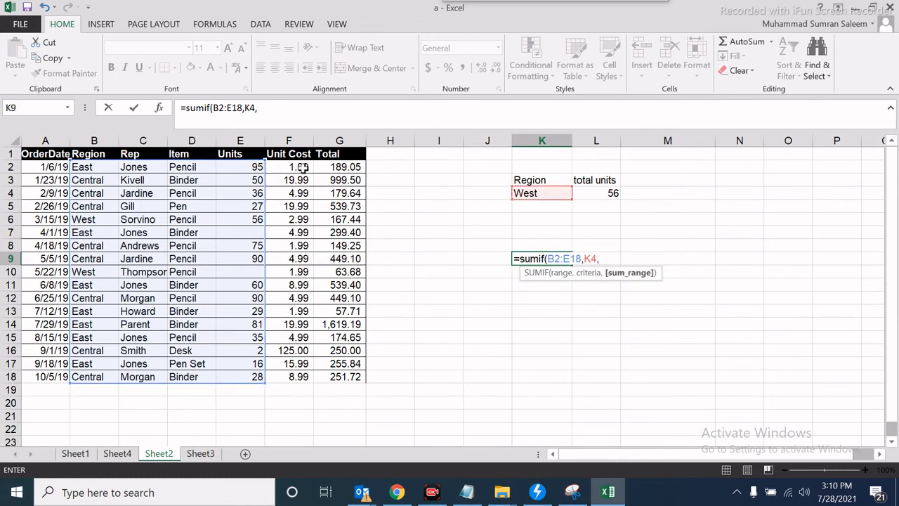
drag(326, 168, 328, 373)
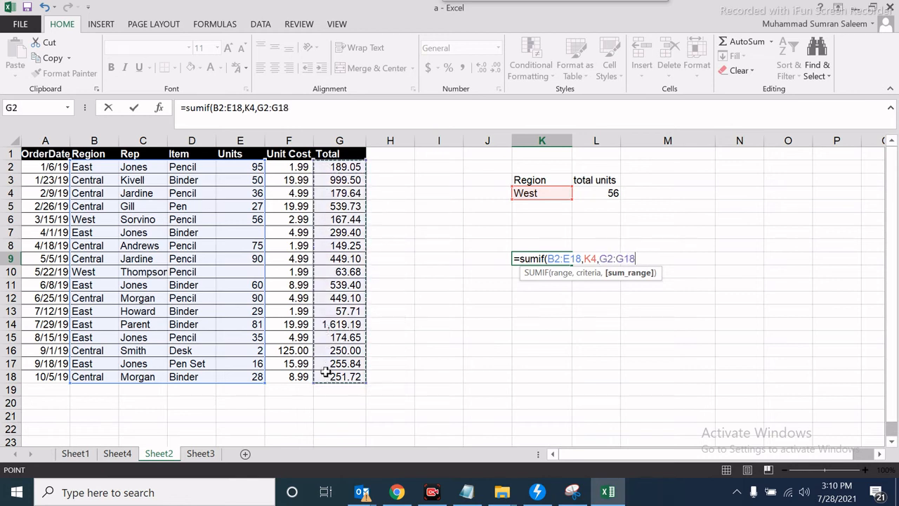
key(Return)
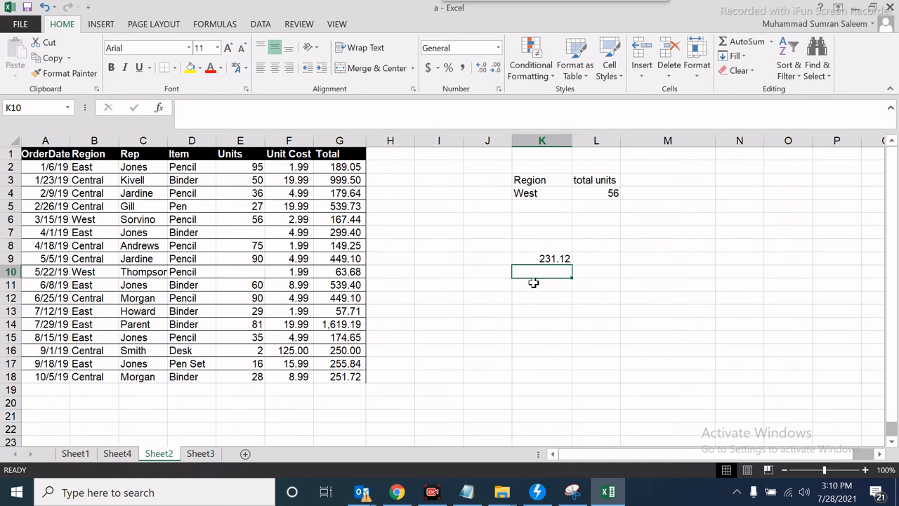
Test the SUMIF formula by changing the region in K4 first to East and finally to Central
click(539, 259)
click(550, 196)
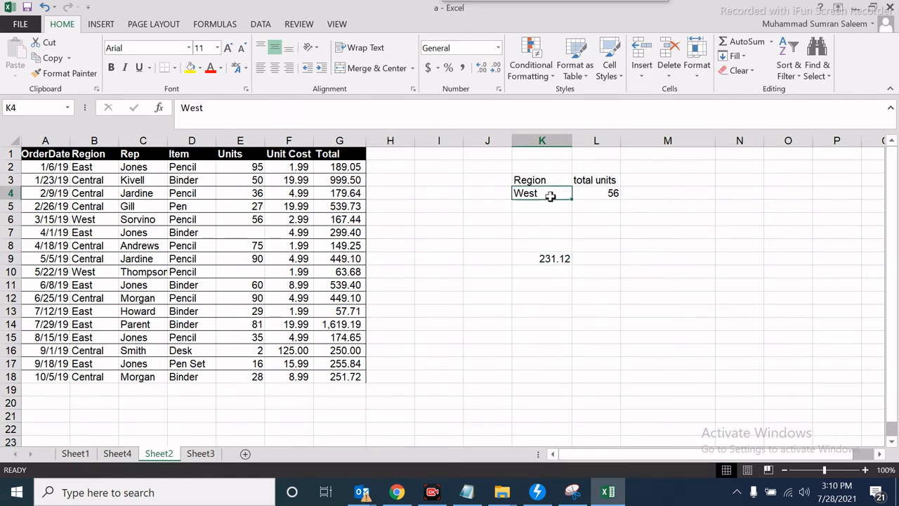
text(East)
key(Return)
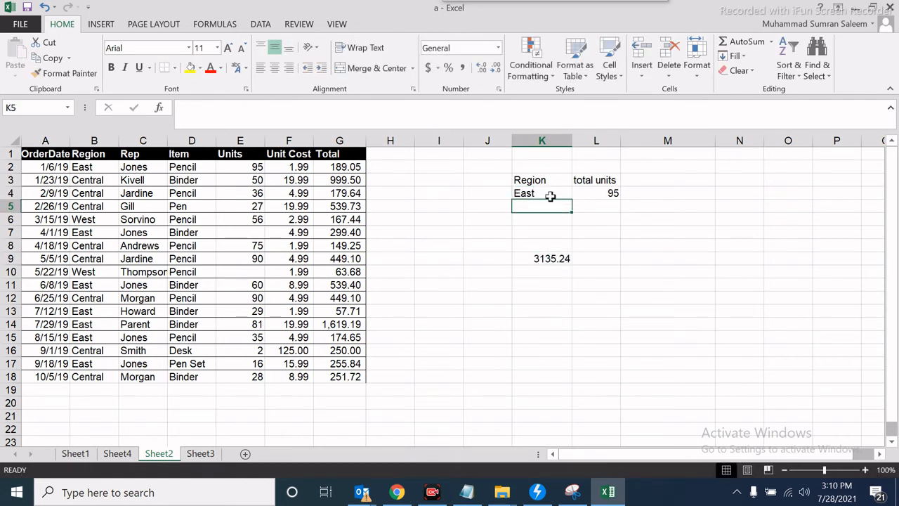
click(545, 195)
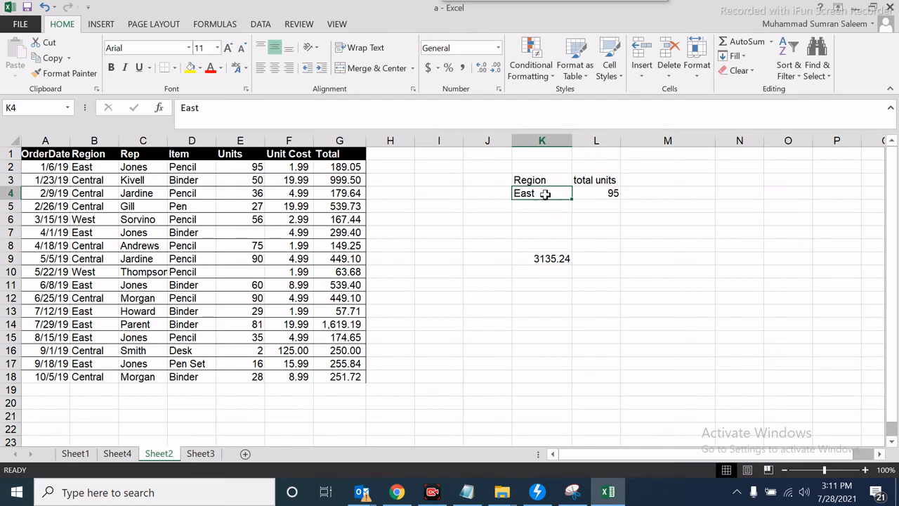
text(C)
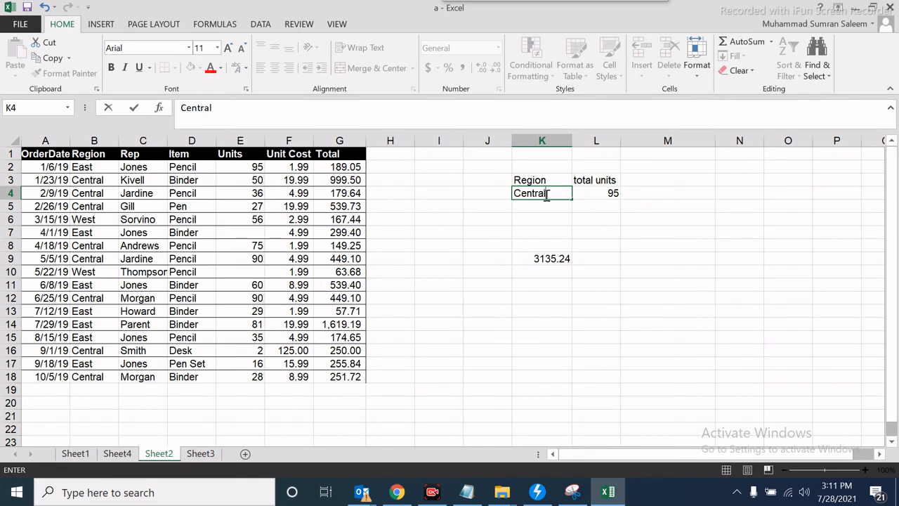
text(entral)
key(Return)
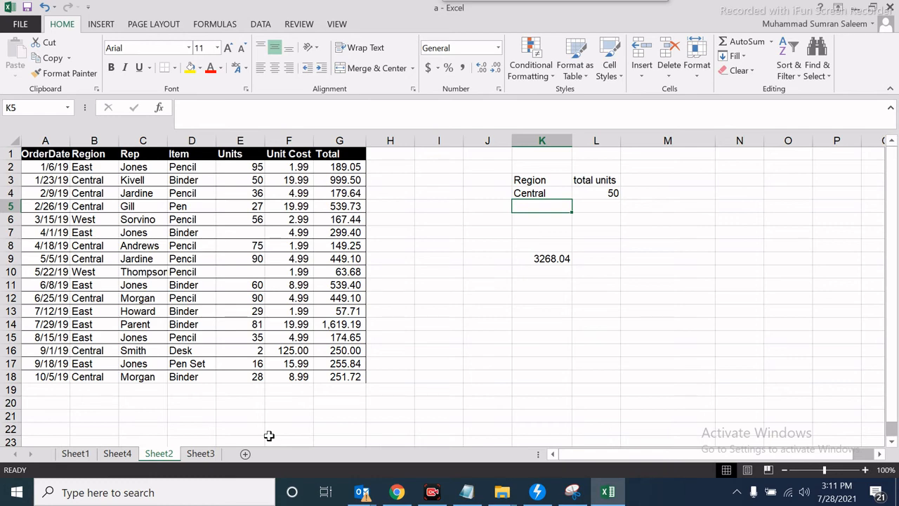
Go to the topic list on Sheet1 and select the Dropdown entry in B12
click(125, 455)
click(75, 452)
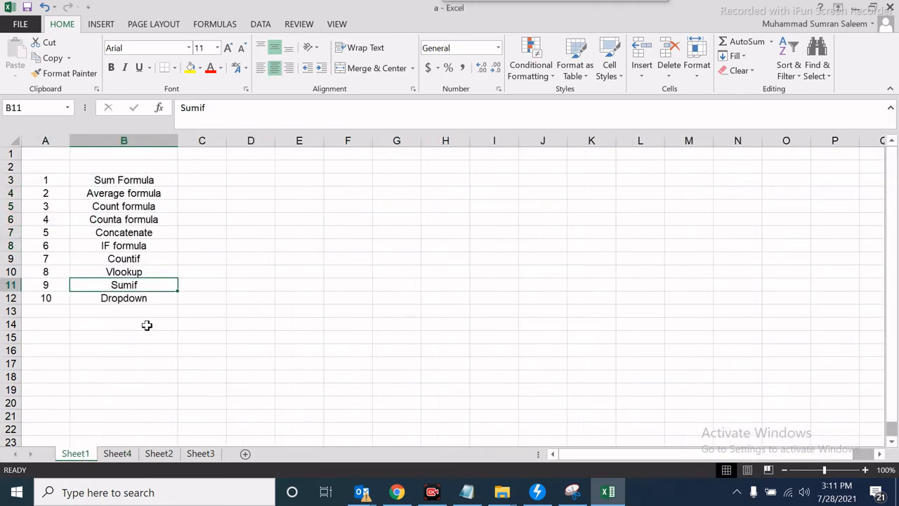
click(149, 301)
On Sheet2, add a List data validation to cell L11 with the Region cells $B$2:$B$18 as its source
click(168, 453)
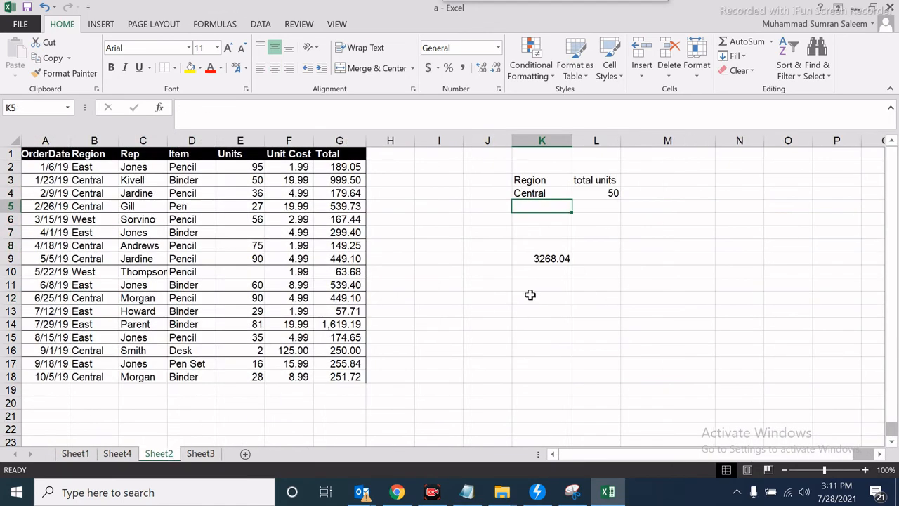
click(584, 284)
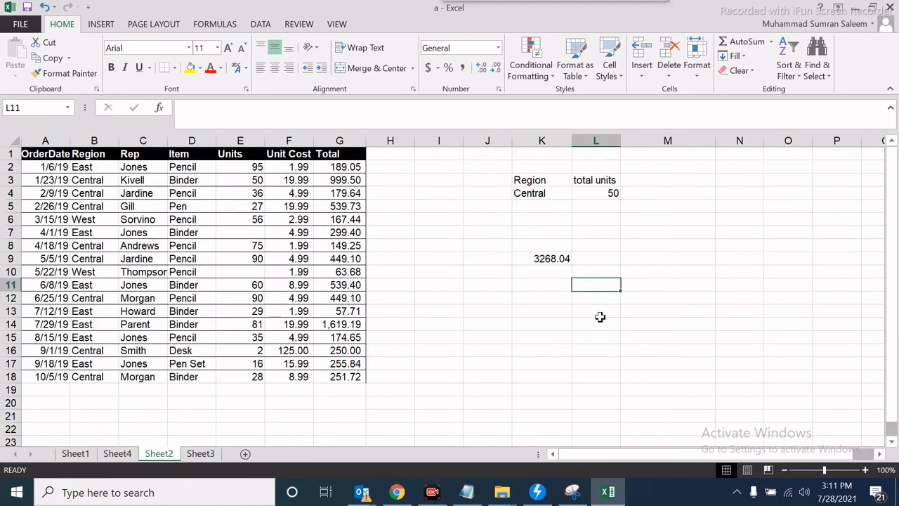
click(260, 25)
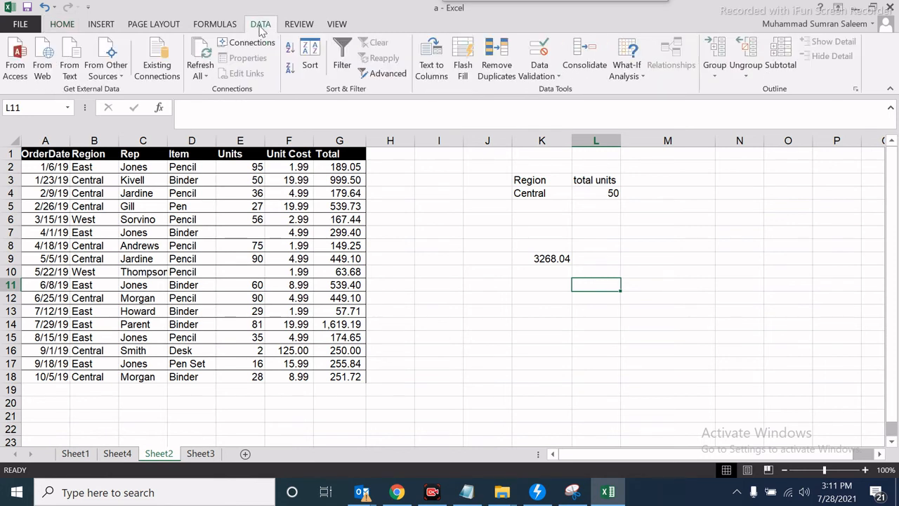
click(552, 72)
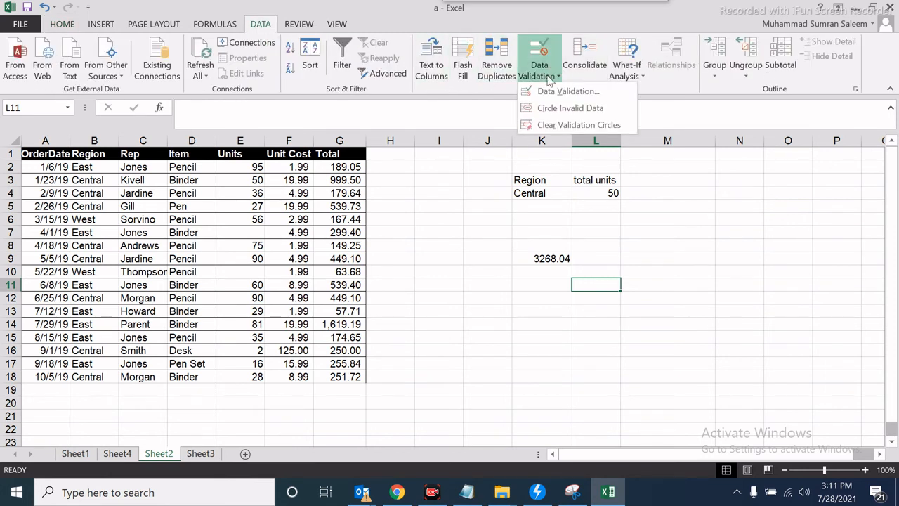
click(549, 92)
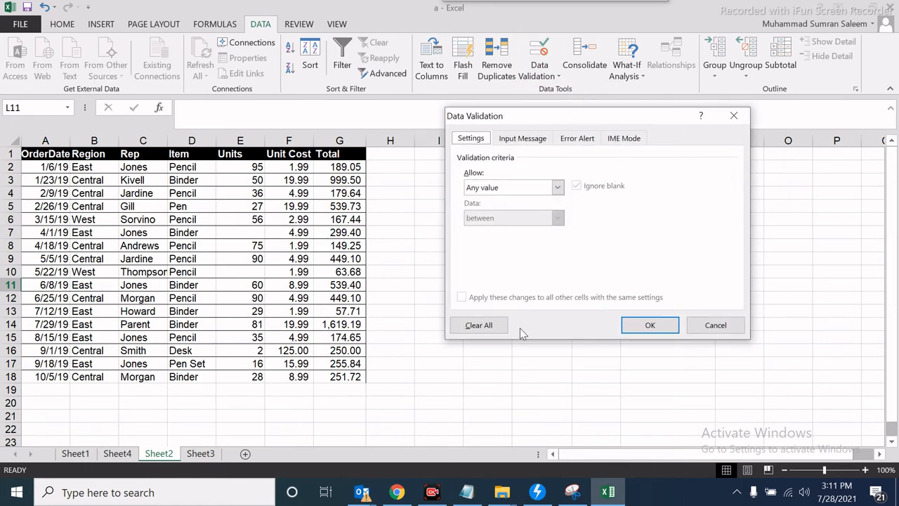
click(556, 186)
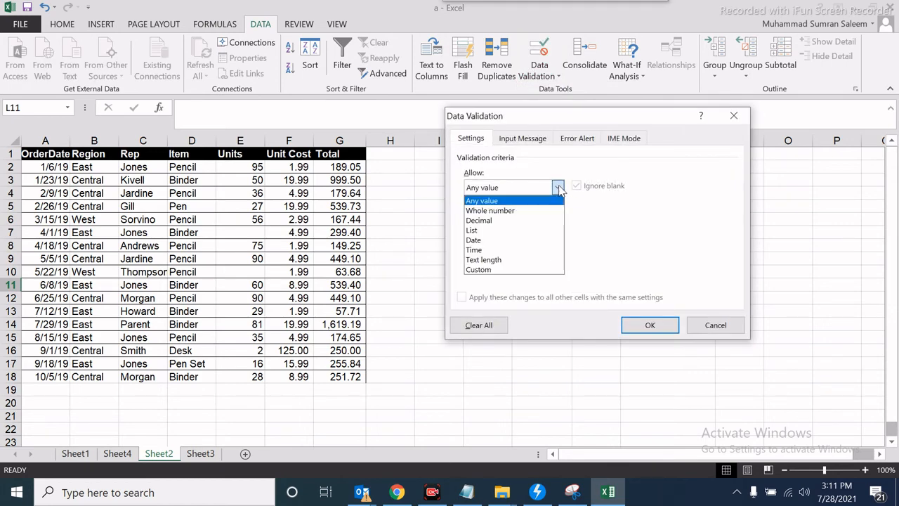
click(478, 227)
click(653, 247)
drag(102, 171, 113, 377)
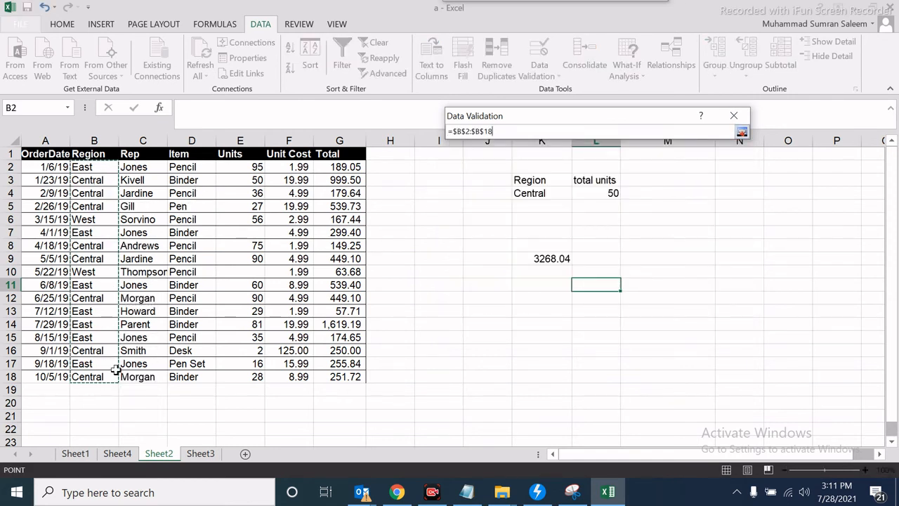
click(741, 132)
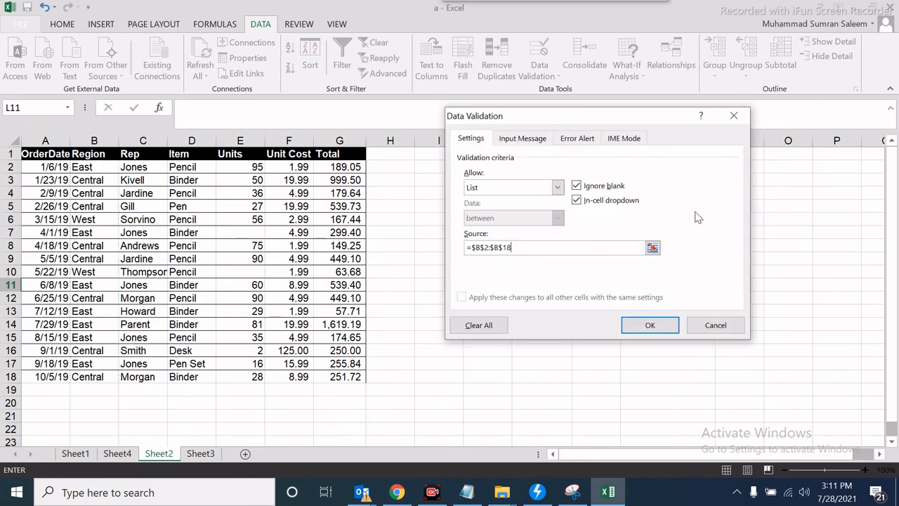
click(650, 325)
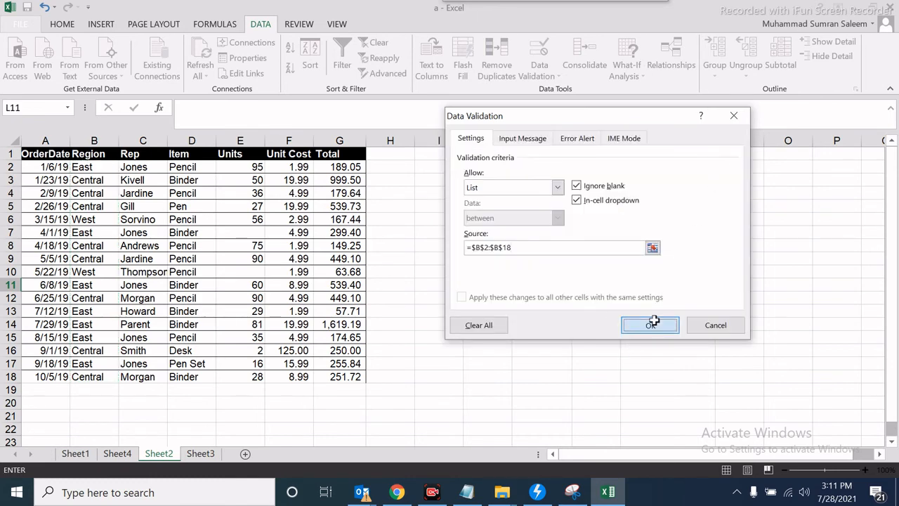
Open the dropdown list in L11 to view its region entries, and close it without choosing one
click(627, 294)
click(616, 284)
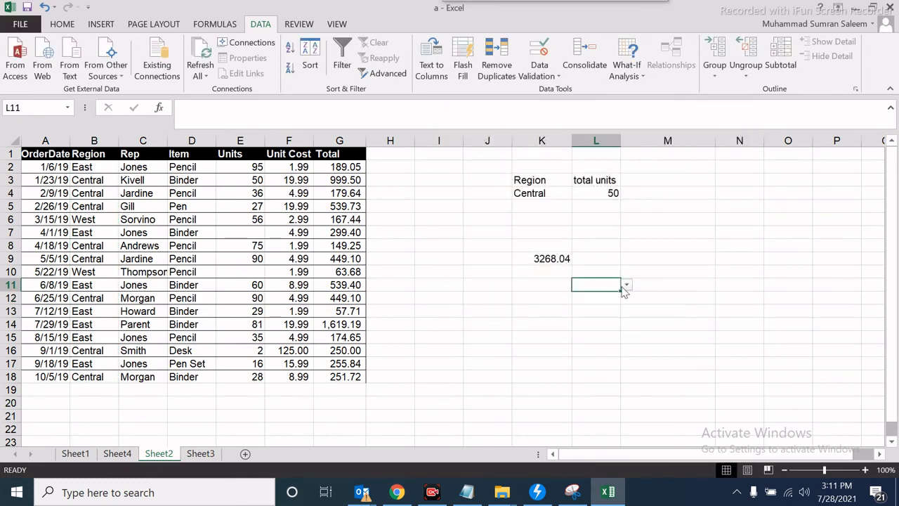
click(625, 284)
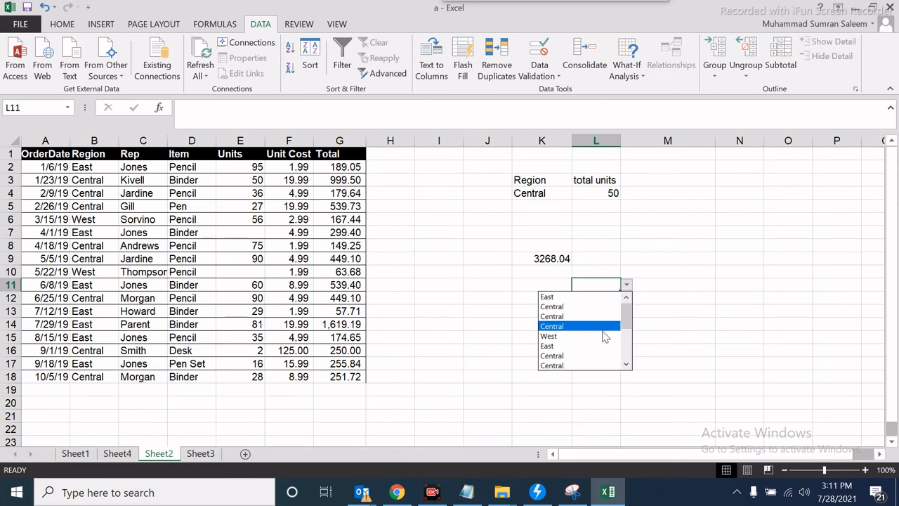
drag(629, 310, 631, 276)
click(632, 281)
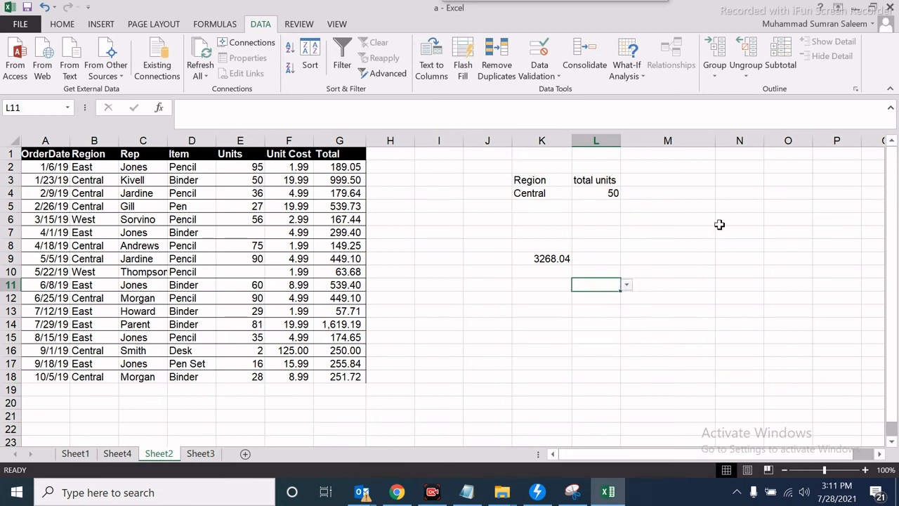
Add a List data validation to M11 with source East,West,Central, turning off Ignore blank and In-cell dropdown
click(795, 283)
click(690, 283)
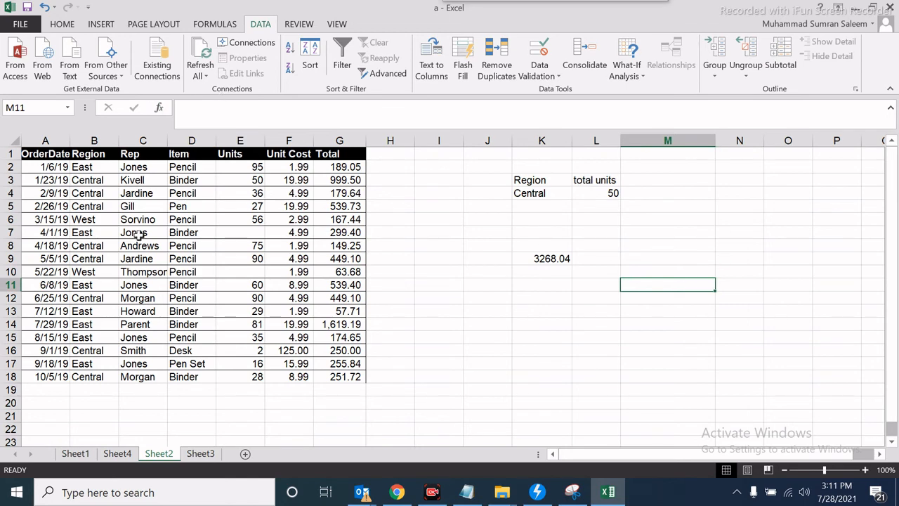
click(539, 53)
click(551, 187)
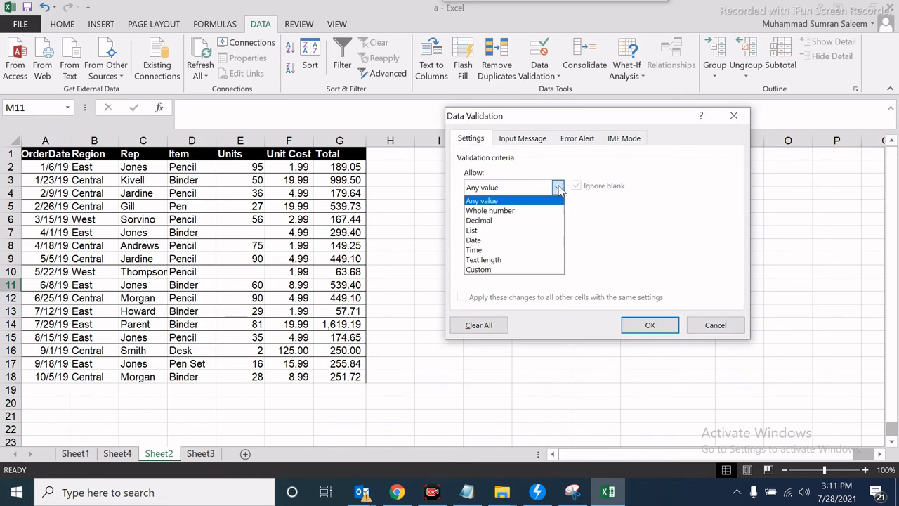
click(546, 231)
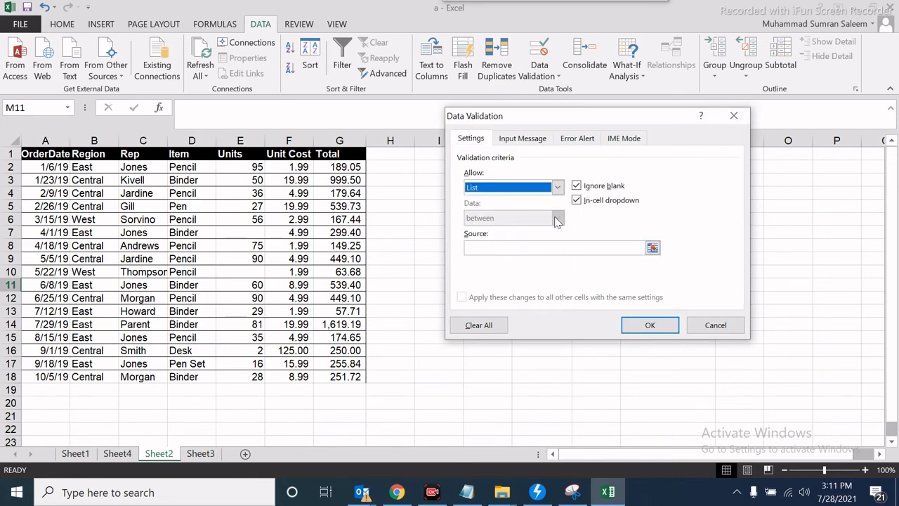
click(575, 186)
click(576, 201)
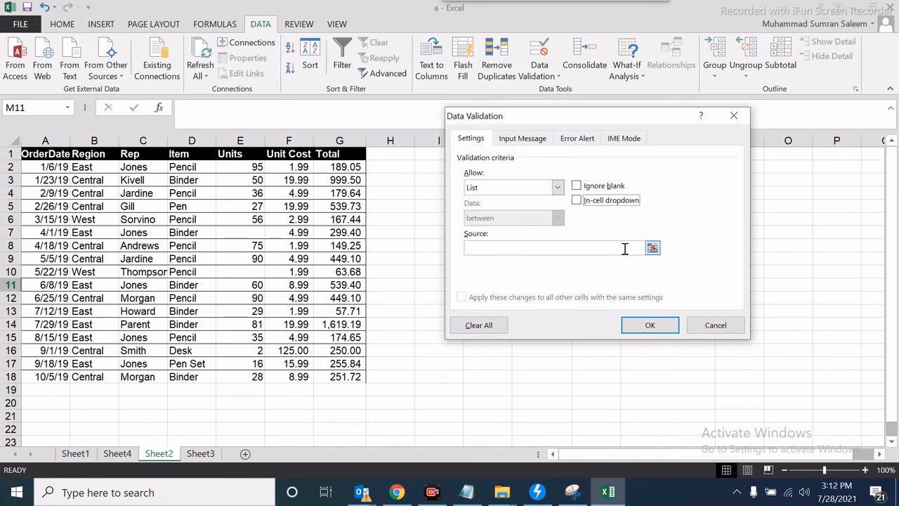
click(623, 247)
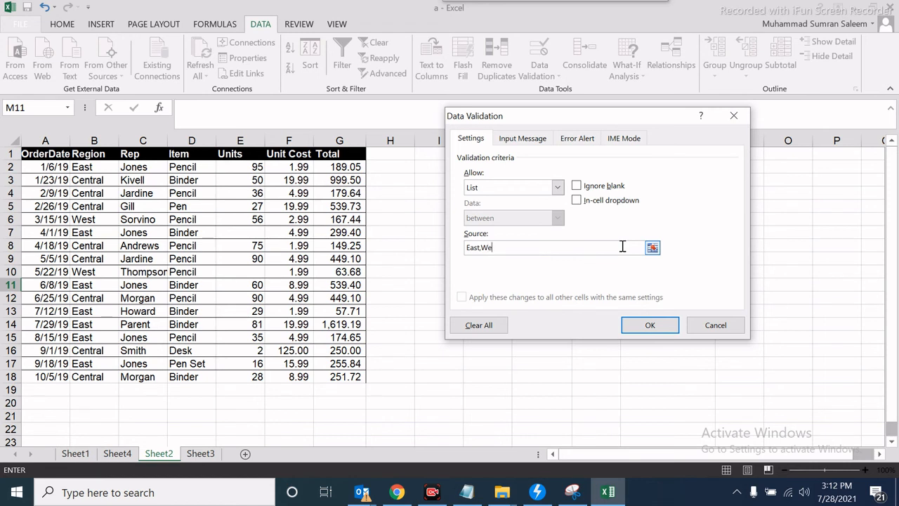
text(entral)
click(634, 330)
Check M11 for a dropdown arrow and open the existing item dropdown list in M13
click(690, 296)
click(694, 287)
click(694, 297)
click(711, 309)
click(720, 310)
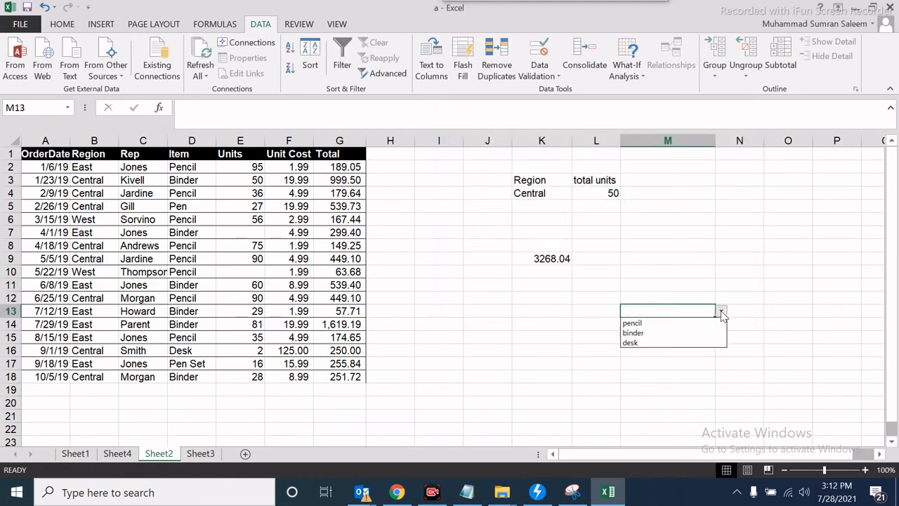
click(682, 362)
click(553, 335)
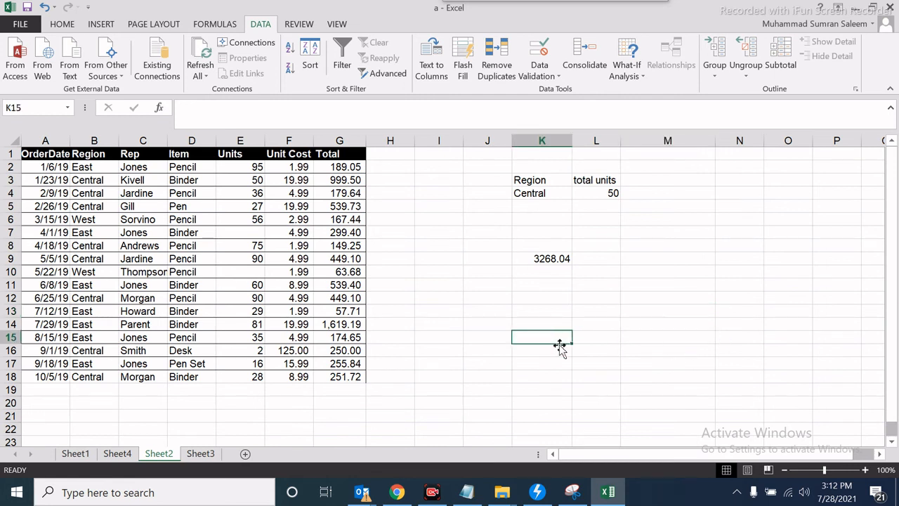
click(599, 376)
click(662, 311)
click(663, 336)
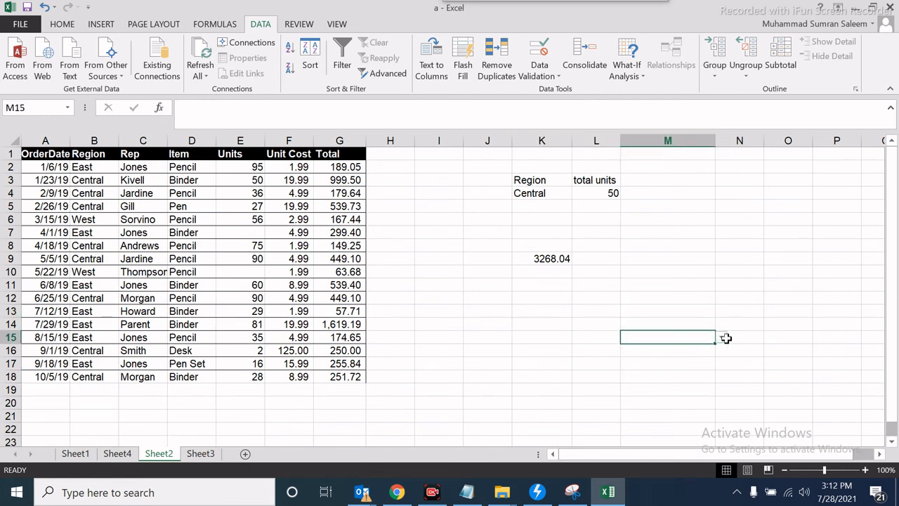
click(720, 336)
click(700, 337)
click(720, 337)
click(764, 235)
click(740, 313)
click(743, 338)
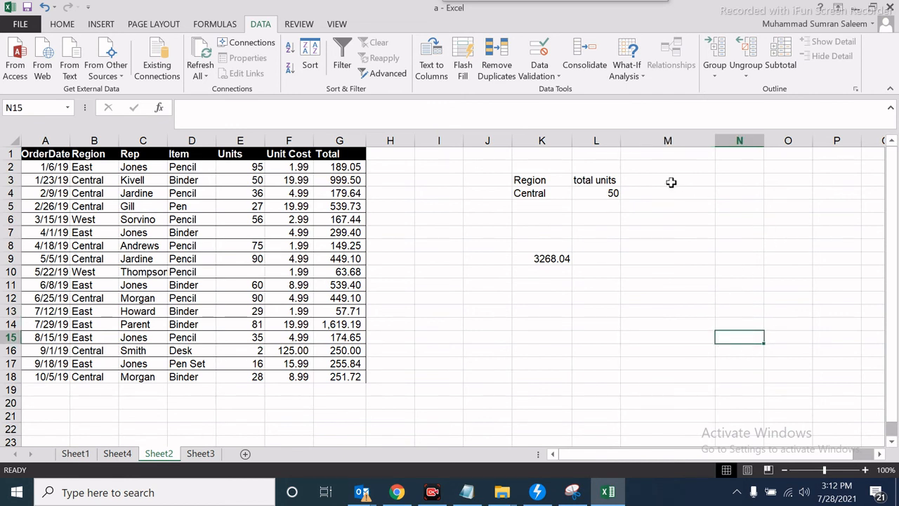
Set up a List data validation for cell M1 with Ignore blank turned off and In-cell dropdown kept on
click(650, 154)
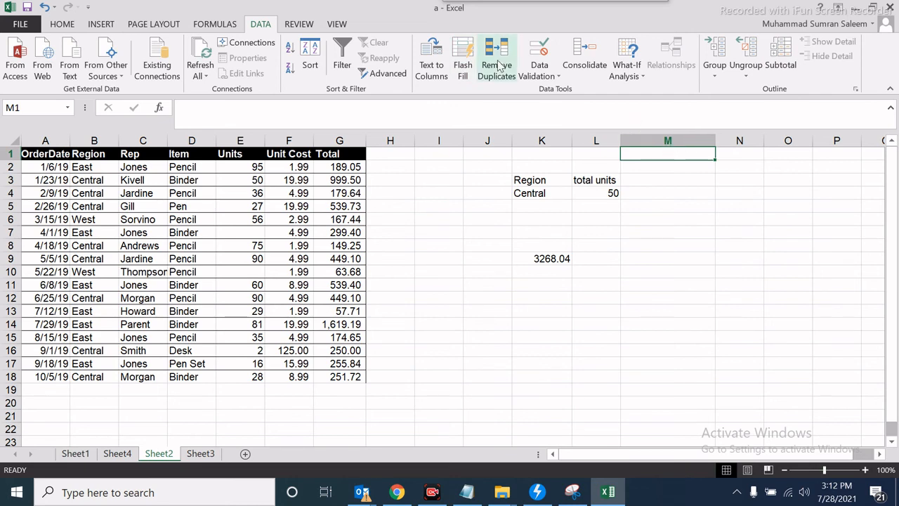
click(539, 54)
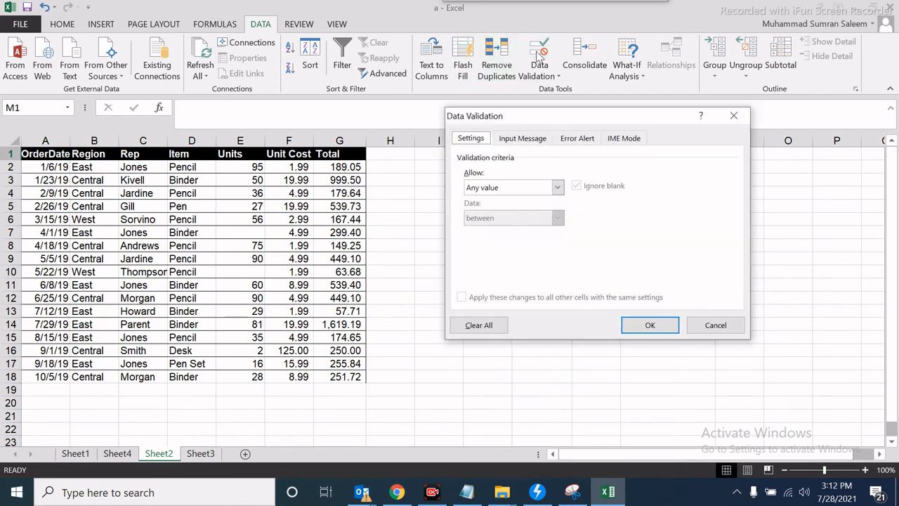
click(556, 188)
click(510, 230)
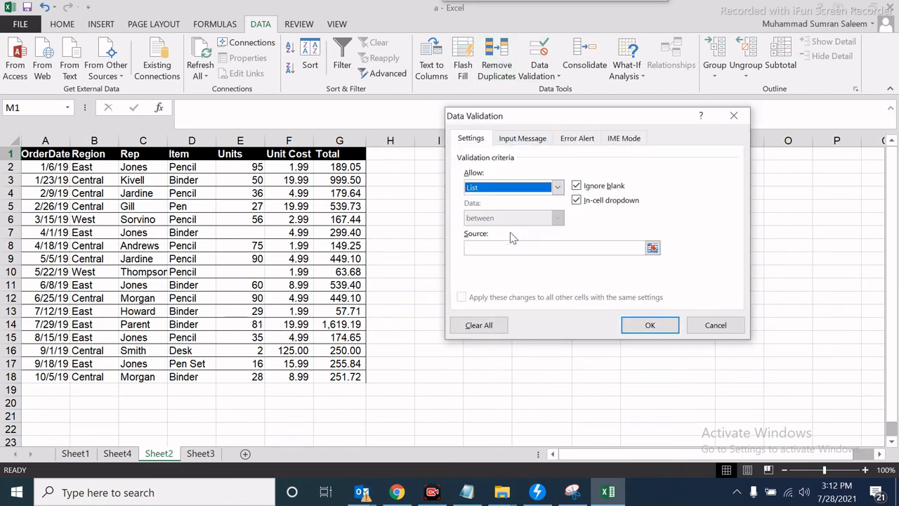
click(578, 187)
click(577, 186)
click(577, 201)
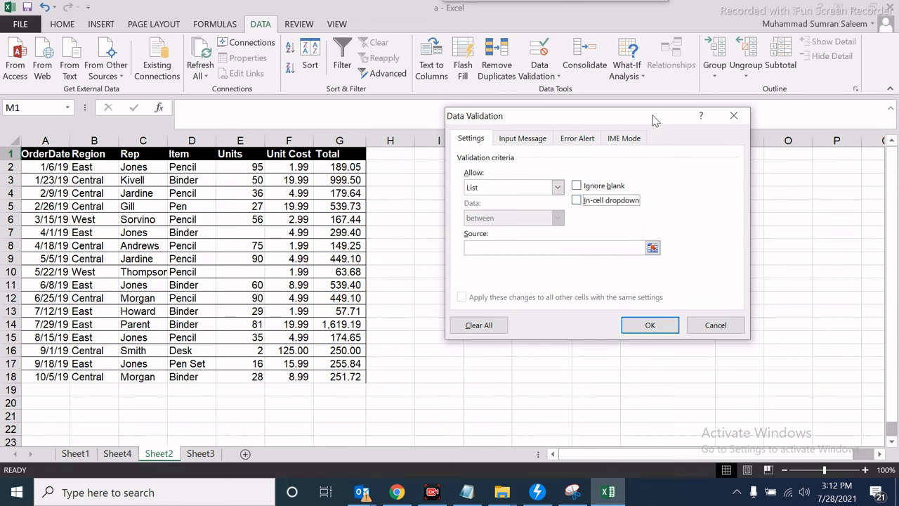
drag(655, 118, 513, 93)
click(438, 179)
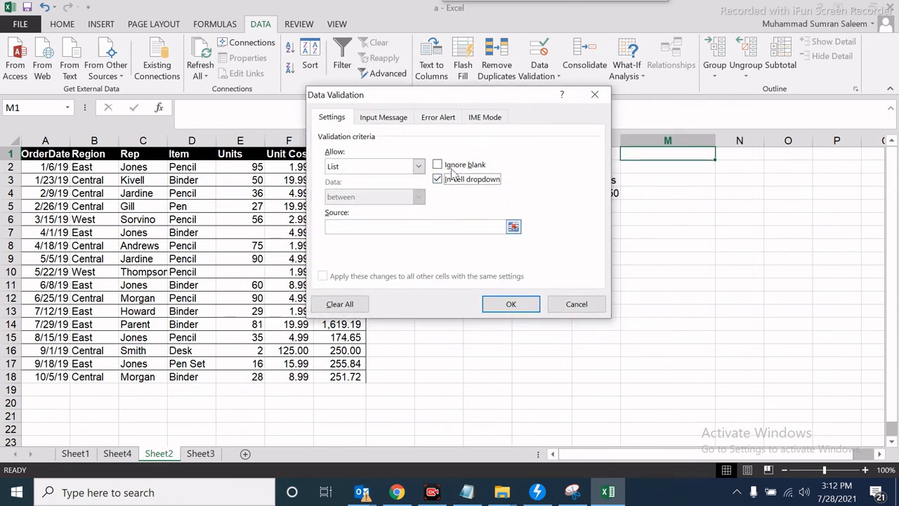
Enter east,central,west as the list source for M1 and apply the validation
click(514, 225)
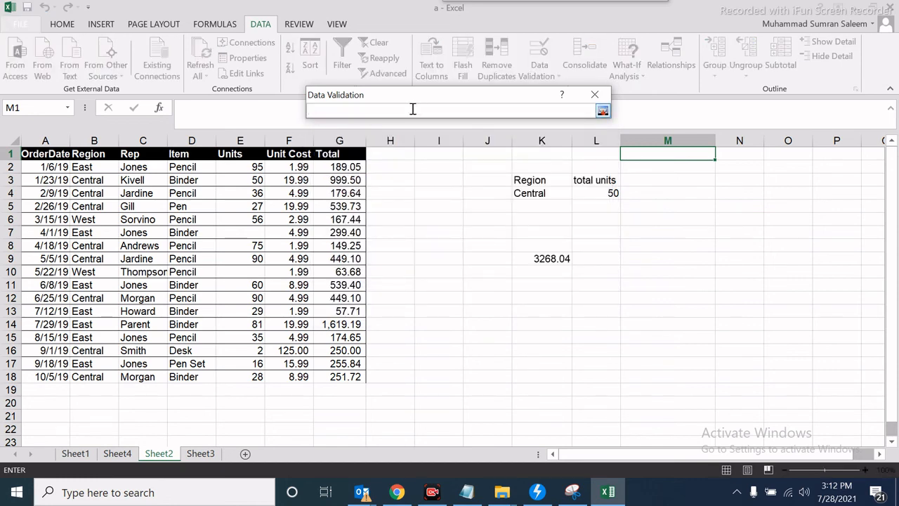
text(east,central,west)
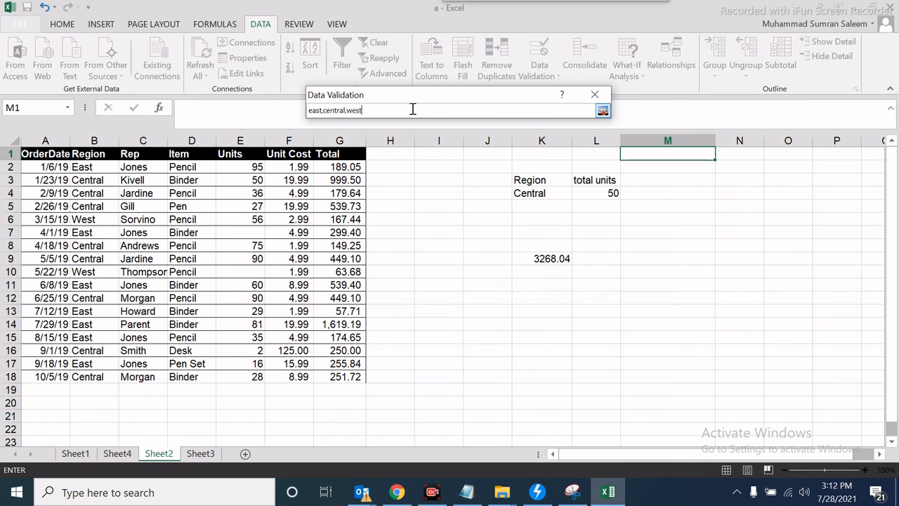
click(603, 110)
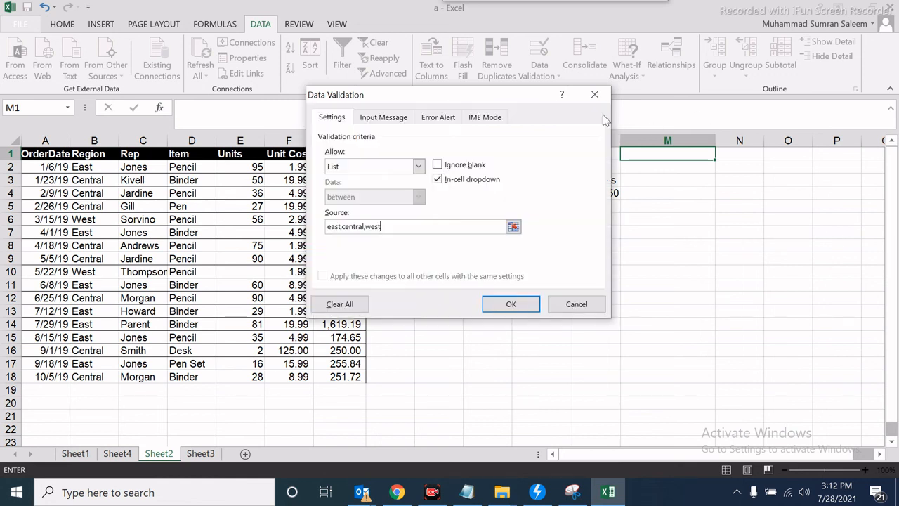
click(509, 301)
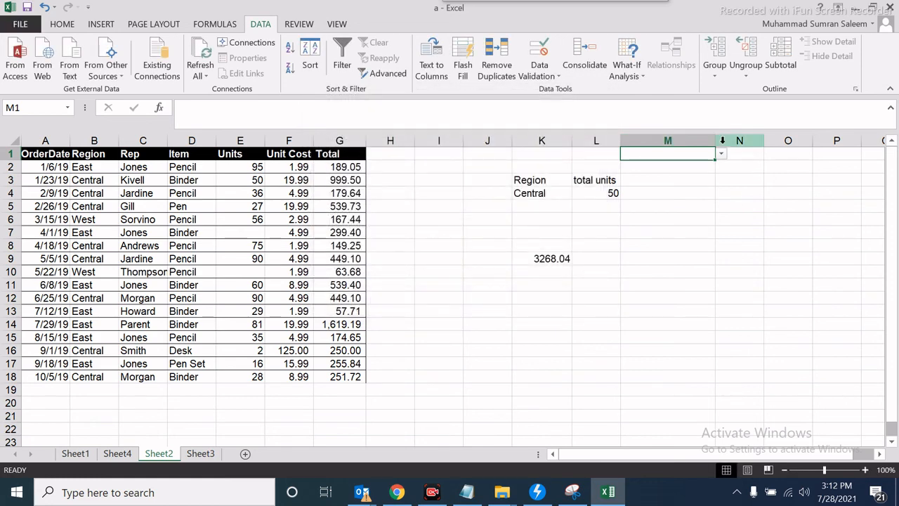
Open the dropdown list in M1 to view its entries, and close it without choosing one
click(721, 154)
click(672, 210)
click(720, 154)
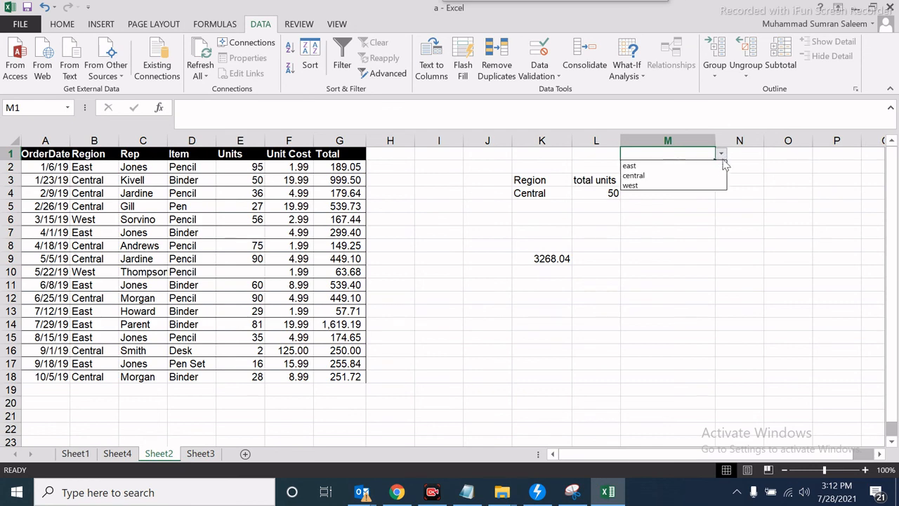
click(702, 219)
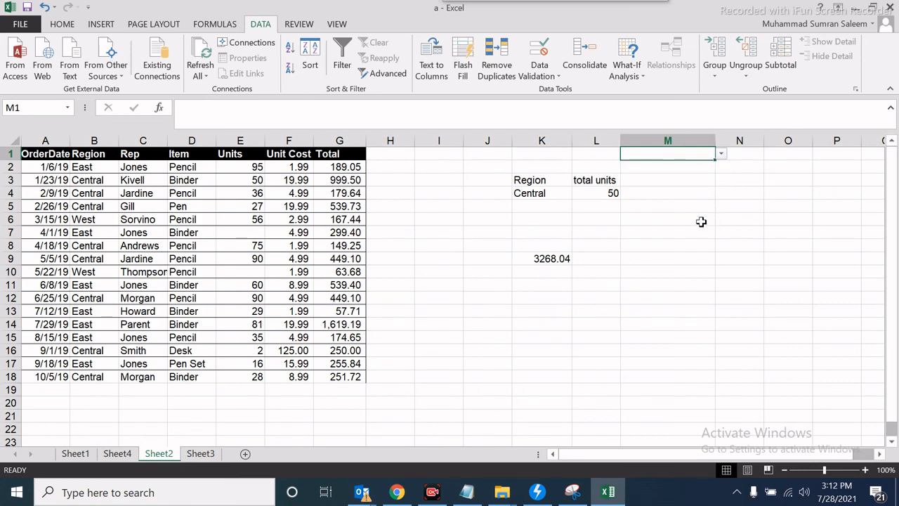
Review the formula topic list on Sheet1, glance at Sheet3, and return to Sheet2
click(76, 455)
click(307, 335)
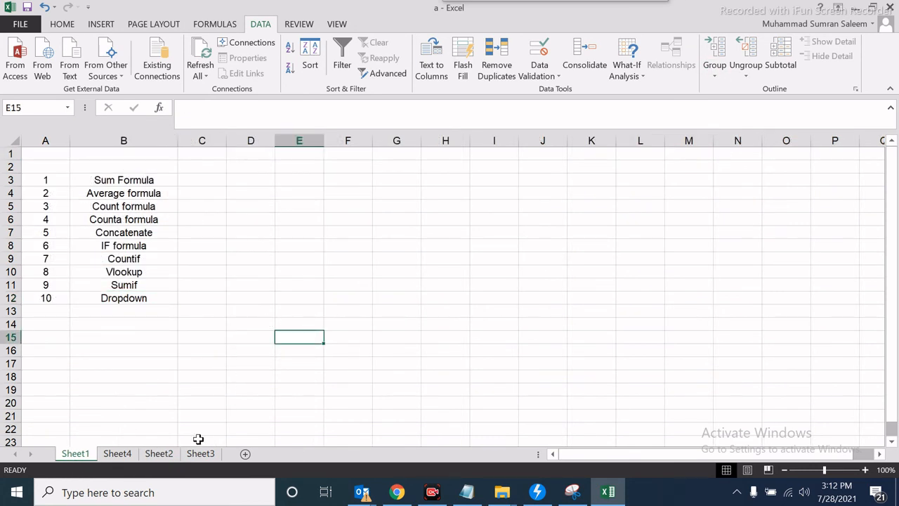
click(200, 454)
click(158, 453)
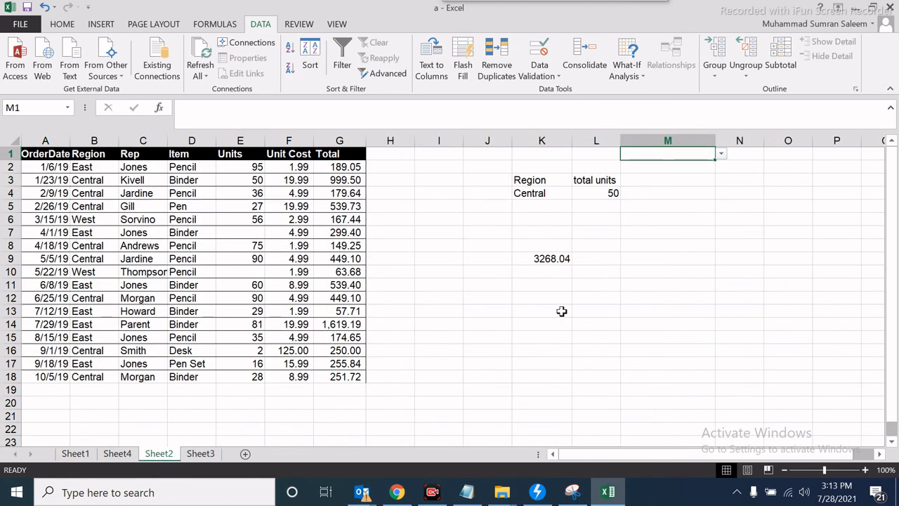